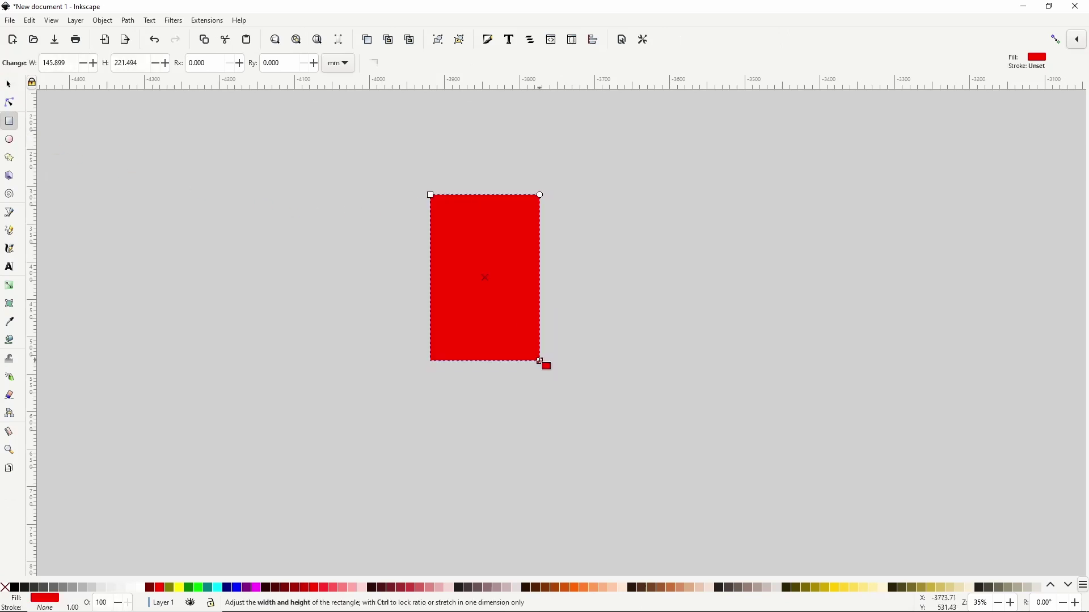
Remove the rectangle's red fill and give it a black 2 mm outline
click(5, 587)
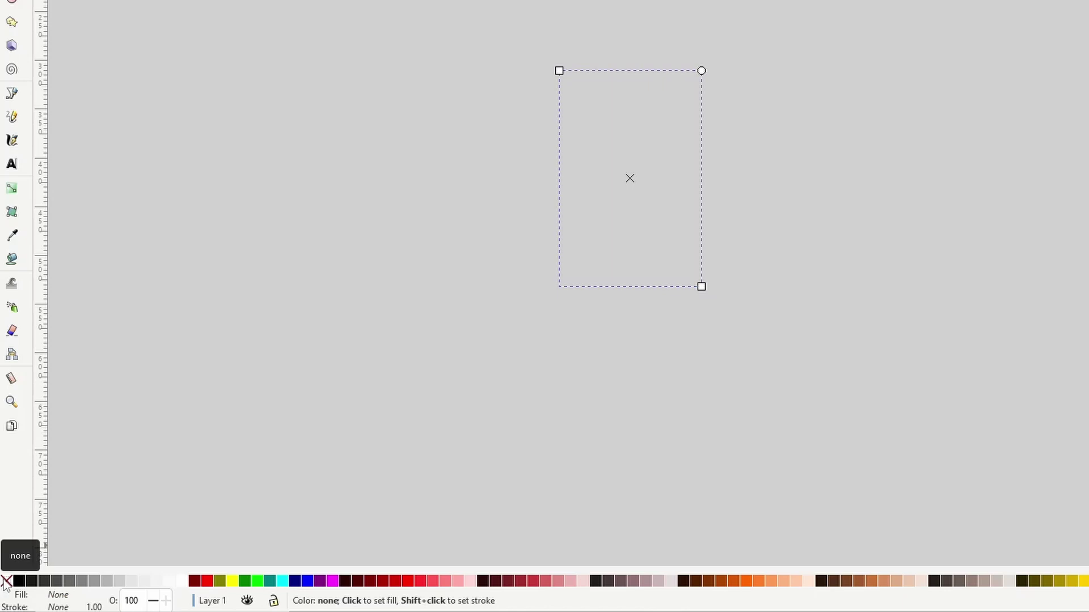
shift+click(21, 582)
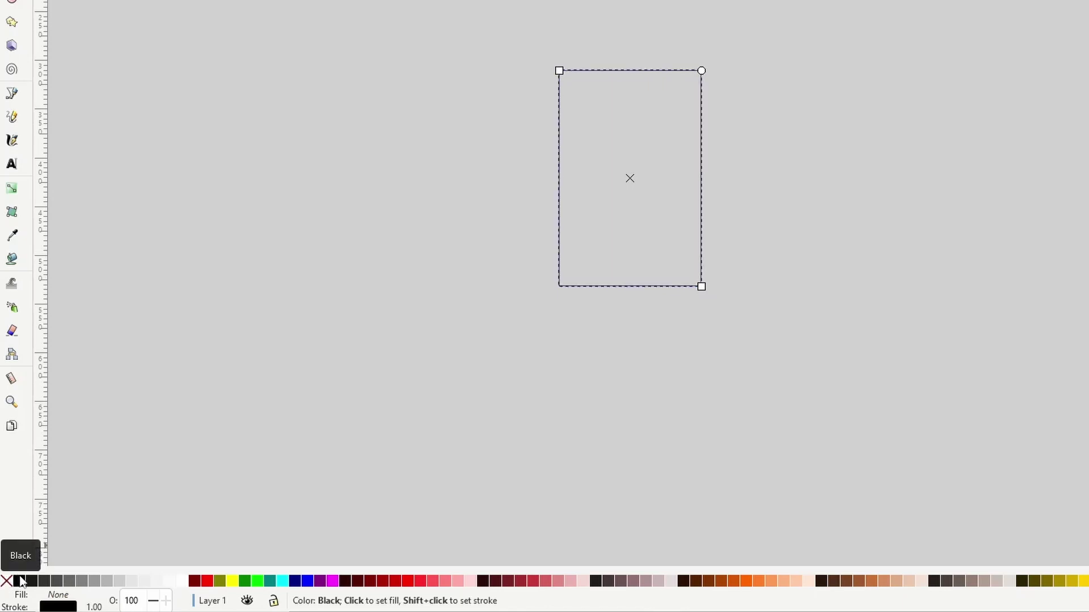
right_click(96, 607)
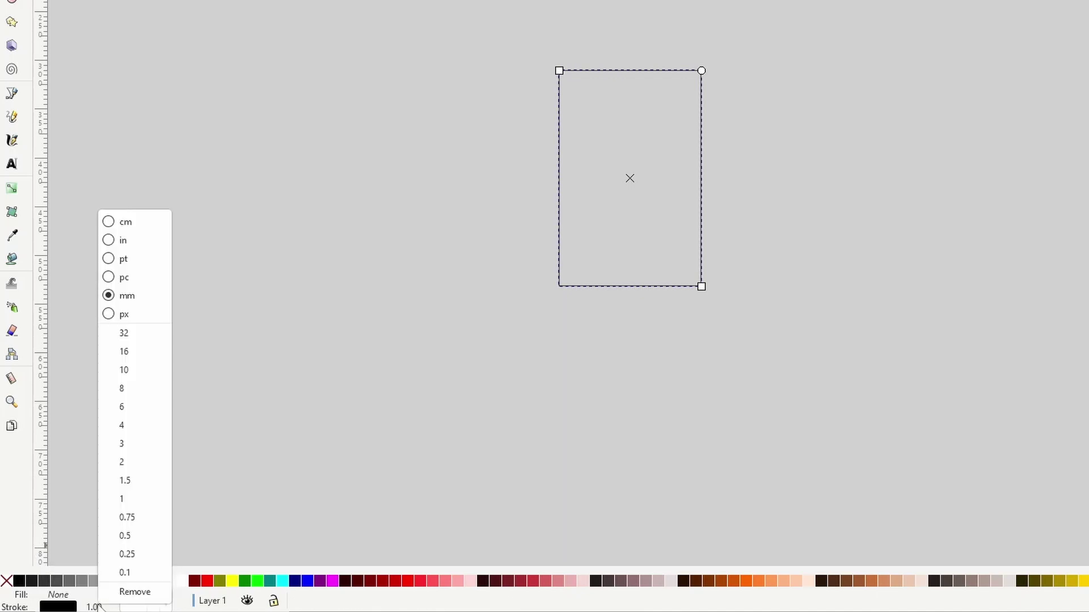
click(123, 462)
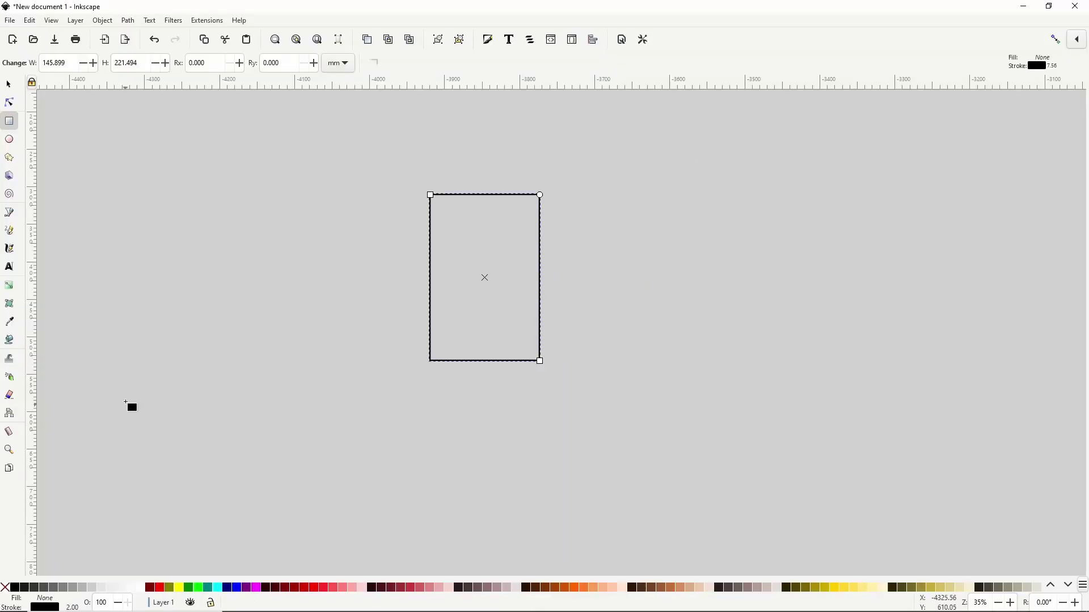
Drag the rectangle's corner handles with the Node tool to make it slightly taller and further right
click(9, 103)
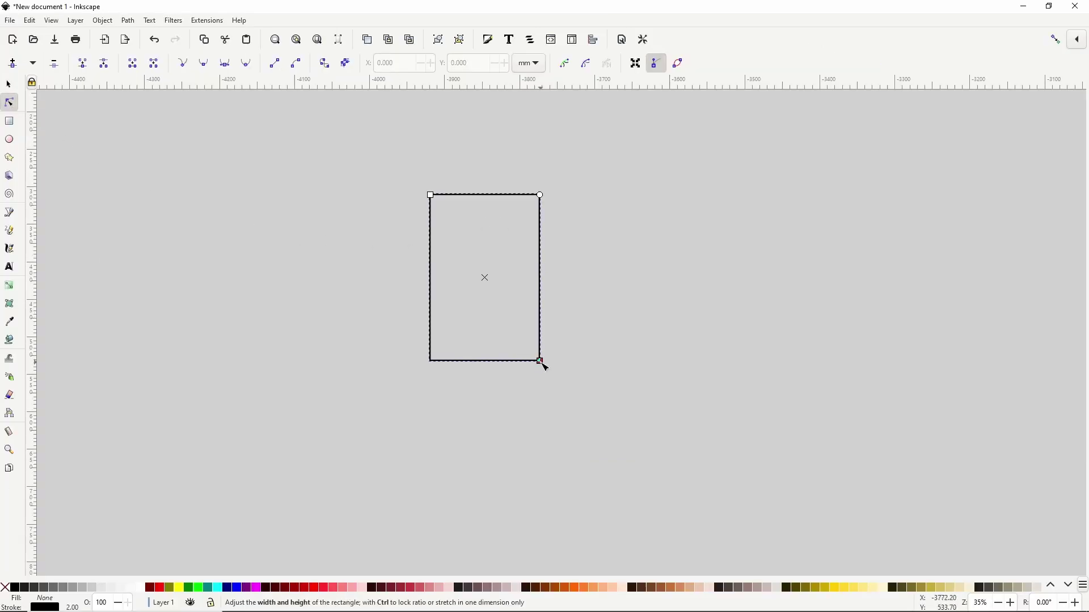
drag(541, 362, 551, 370)
drag(551, 195, 550, 164)
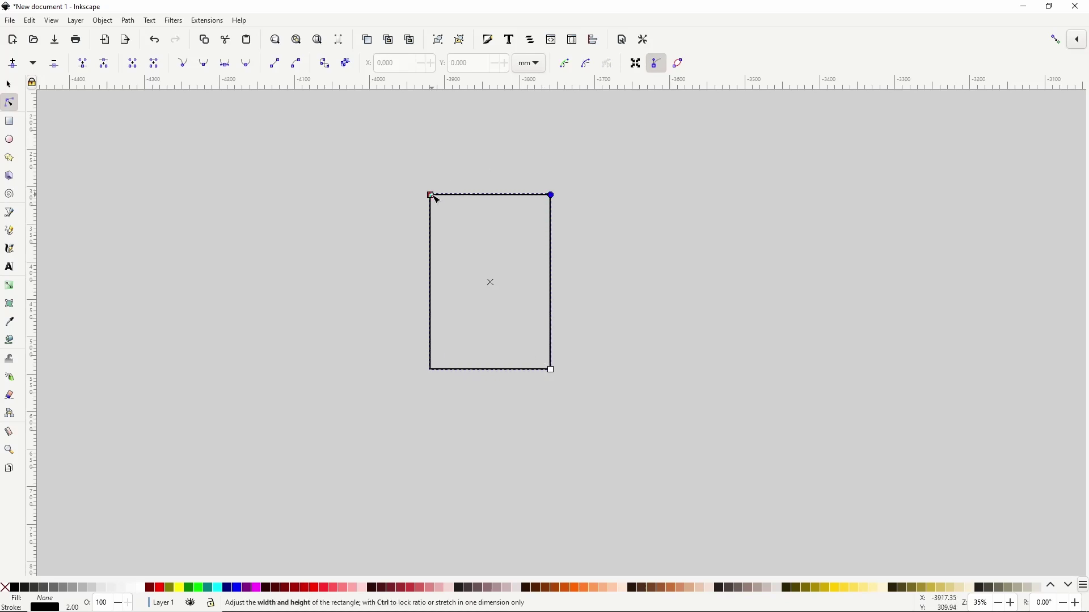
drag(434, 197, 443, 199)
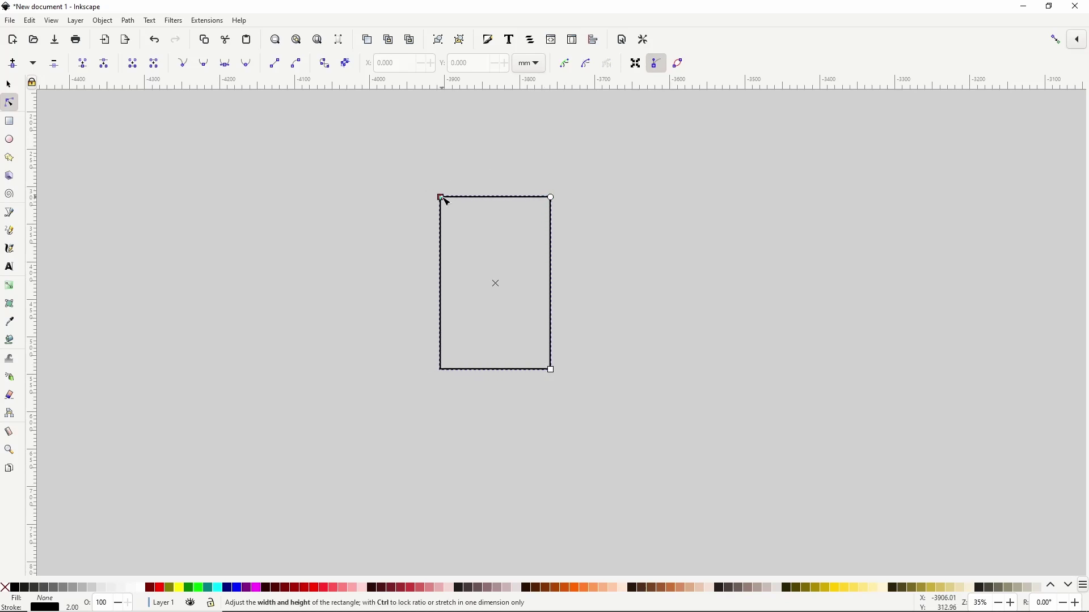
click(128, 21)
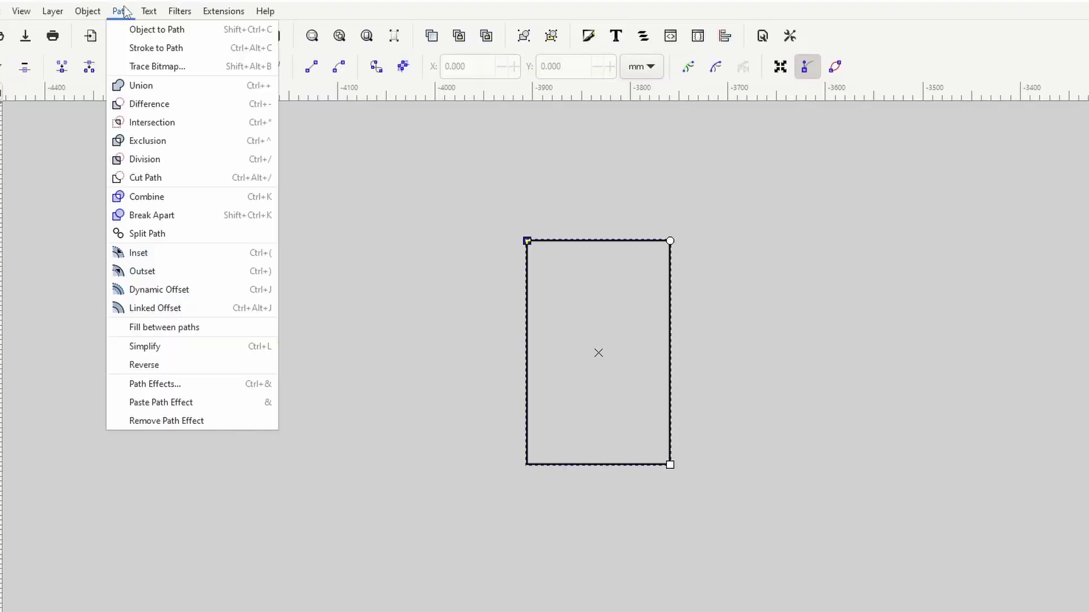
Convert the rectangle to a path, try dragging two corner nodes, then undo those moves
click(132, 29)
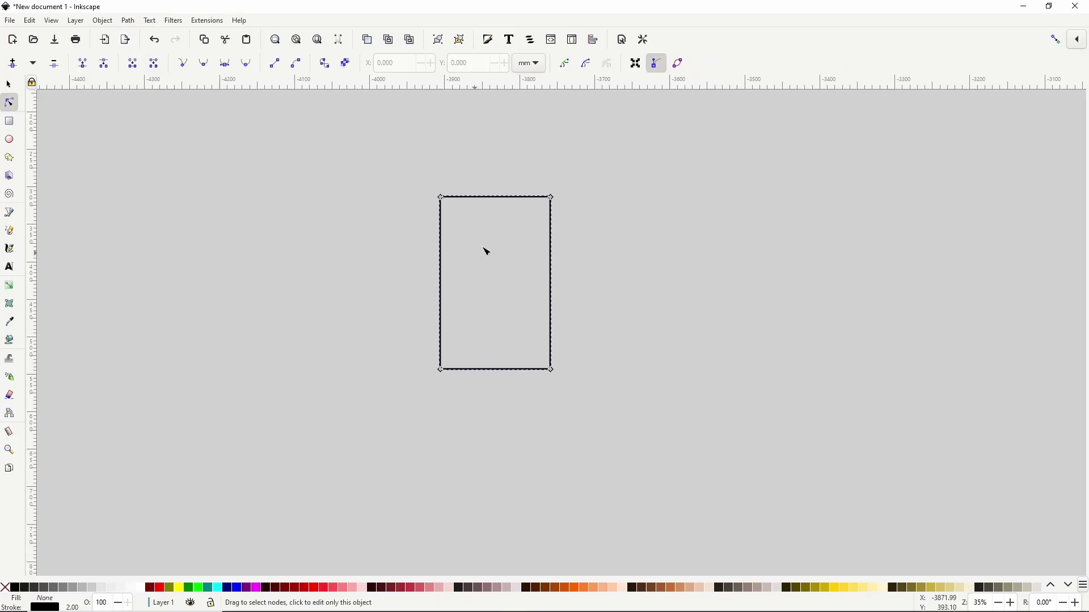
drag(551, 199, 577, 189)
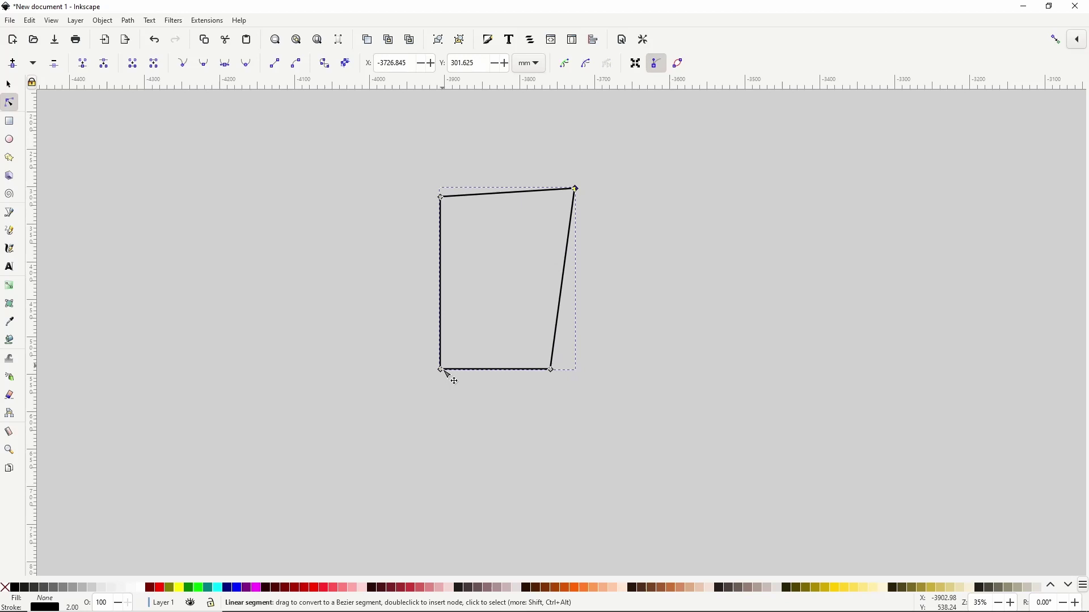
drag(444, 378, 399, 403)
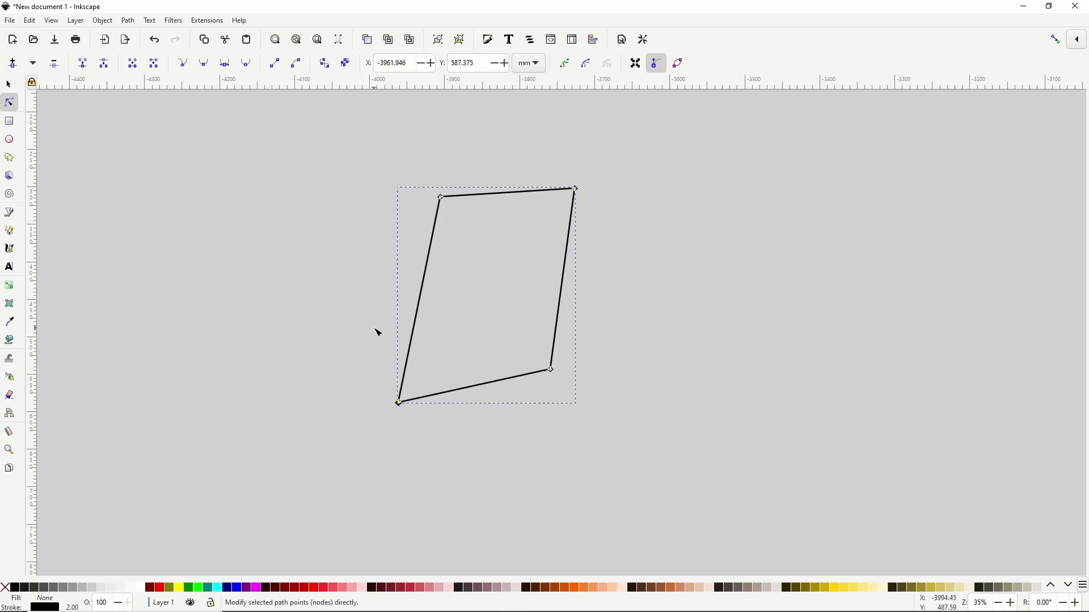
key(ctrl+z)
key(ctrl+z)
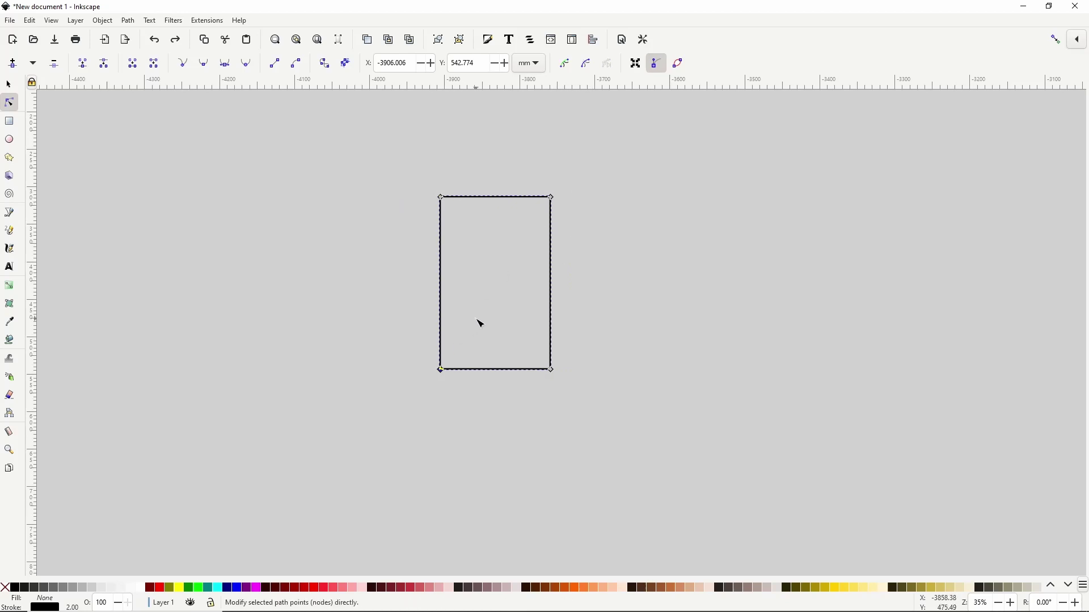
Add the Corners (Fillet/Chamfer) effect to the rectangle path from the Path Effects panel
click(129, 21)
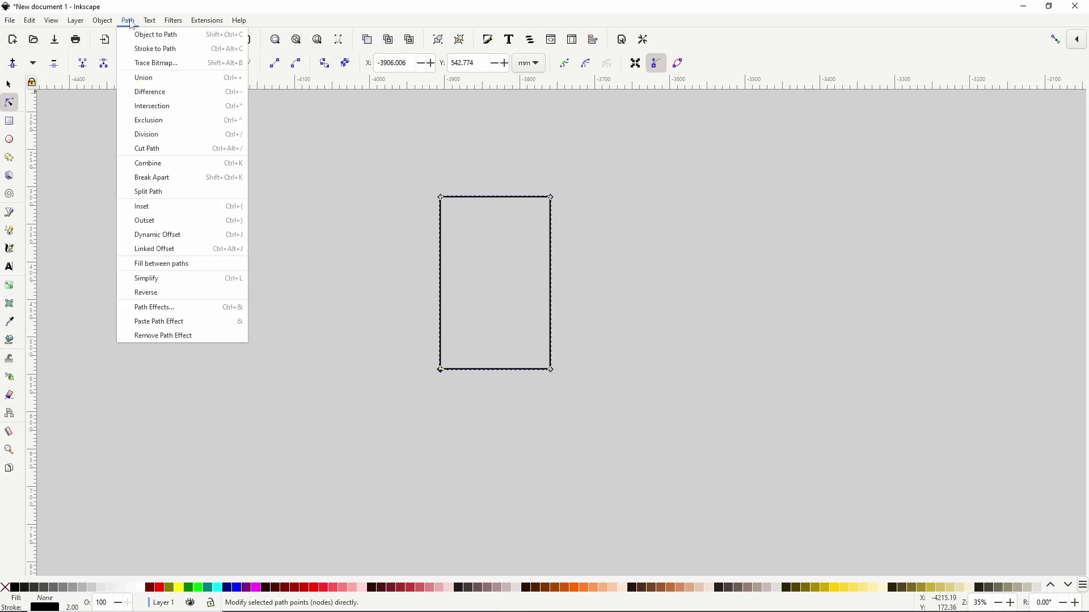
click(203, 312)
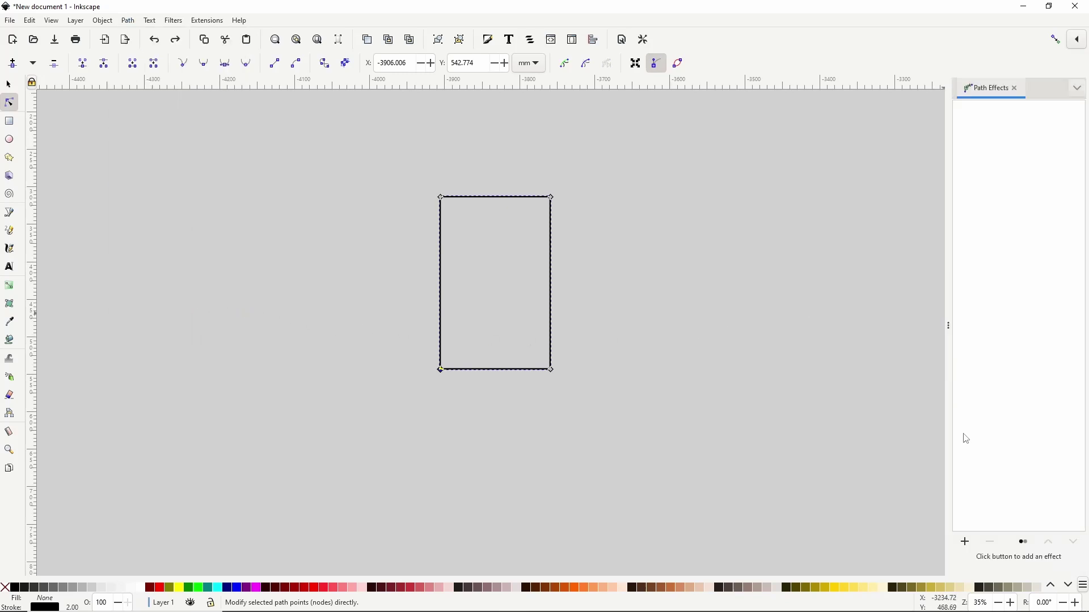
click(966, 542)
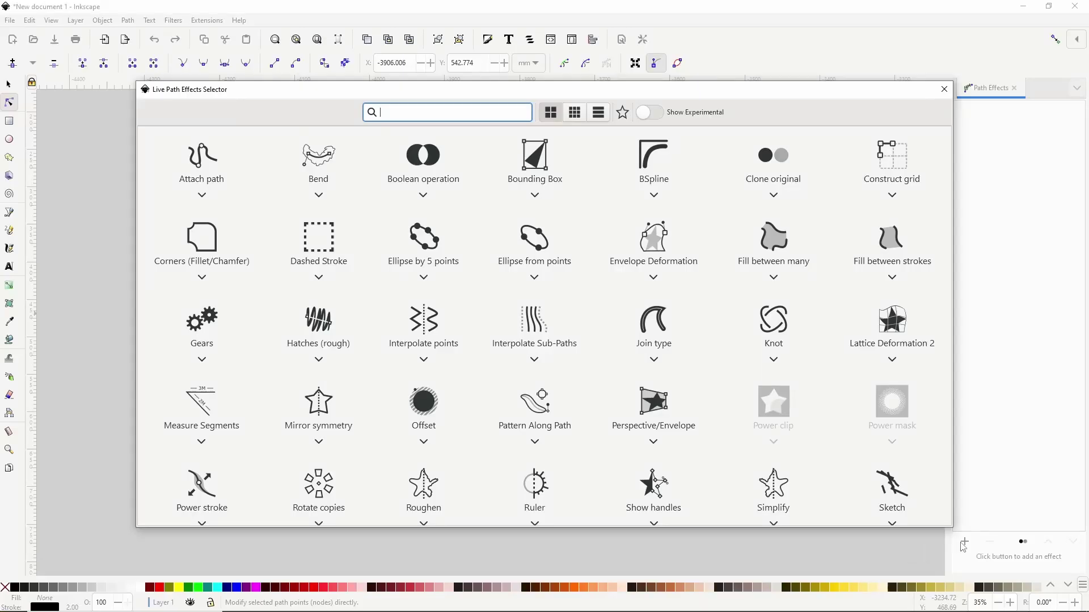
click(207, 251)
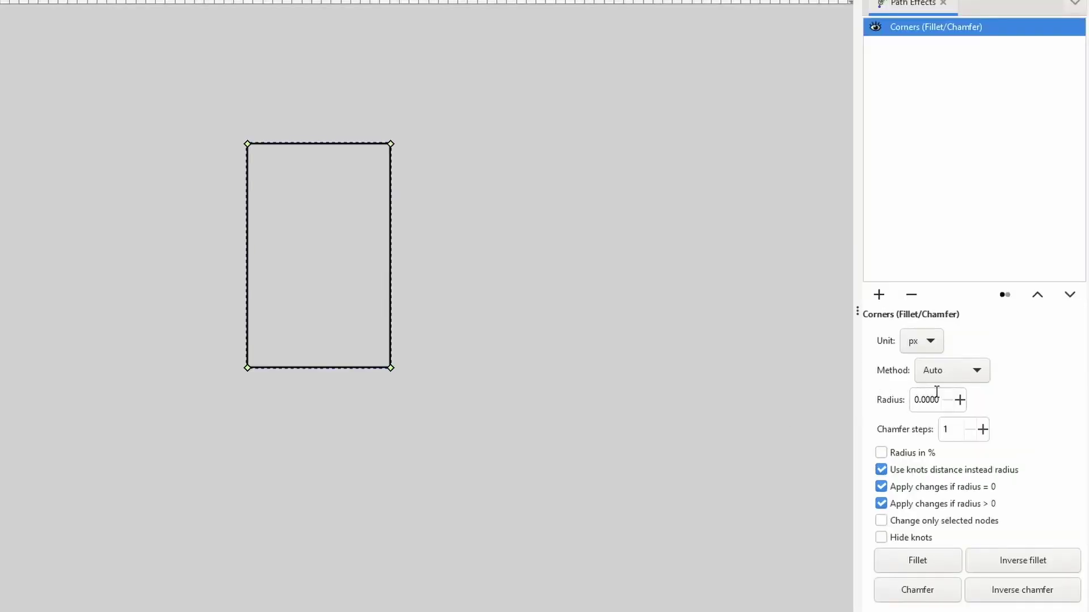
Raise the Corners effect radius to 108 px
scroll(936, 391, up, 10)
scroll(936, 391, up, 7)
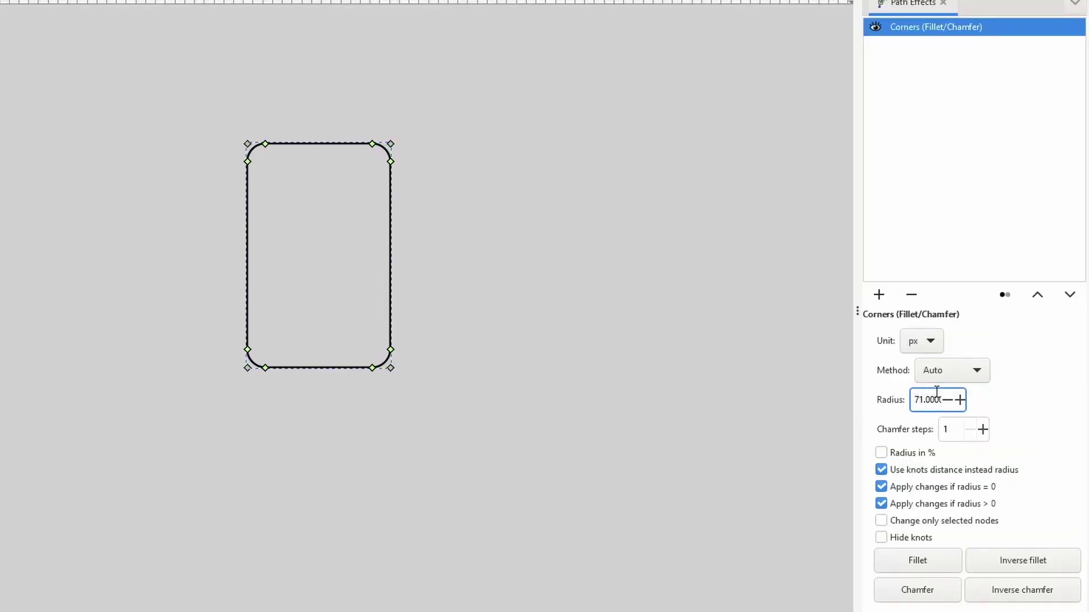
scroll(914, 398, up, 3)
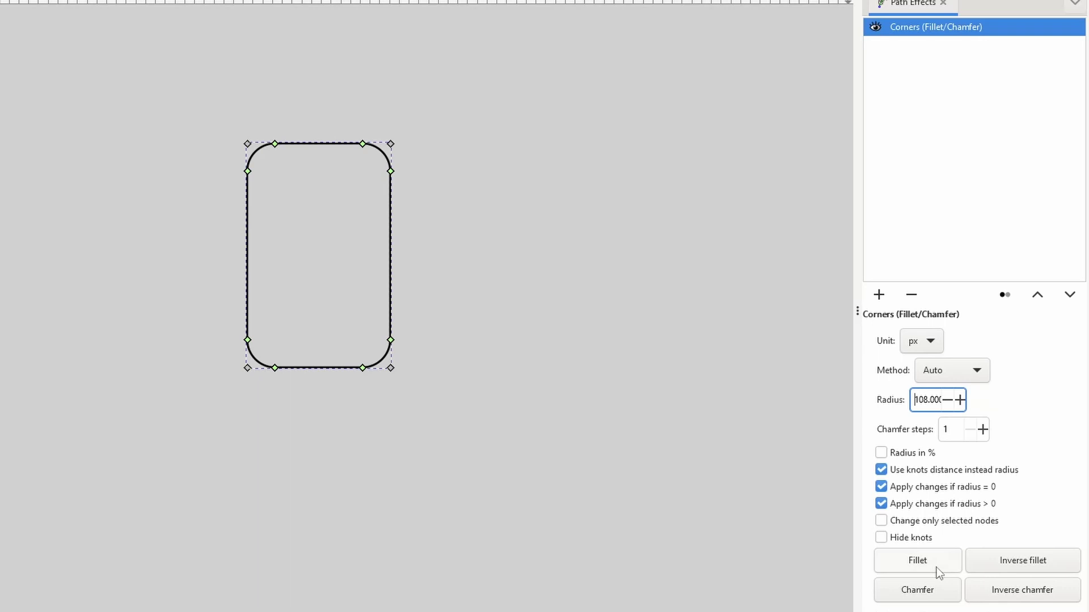
Try inverse fillet and chamfer modes, set chamfer steps to 3, then return to fillet
click(1010, 566)
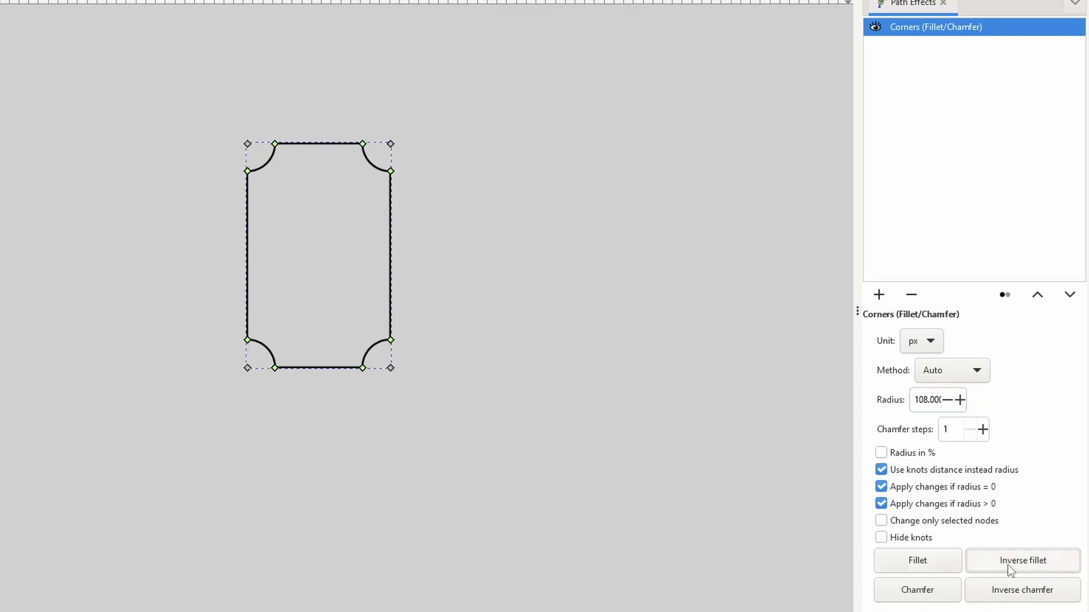
click(945, 596)
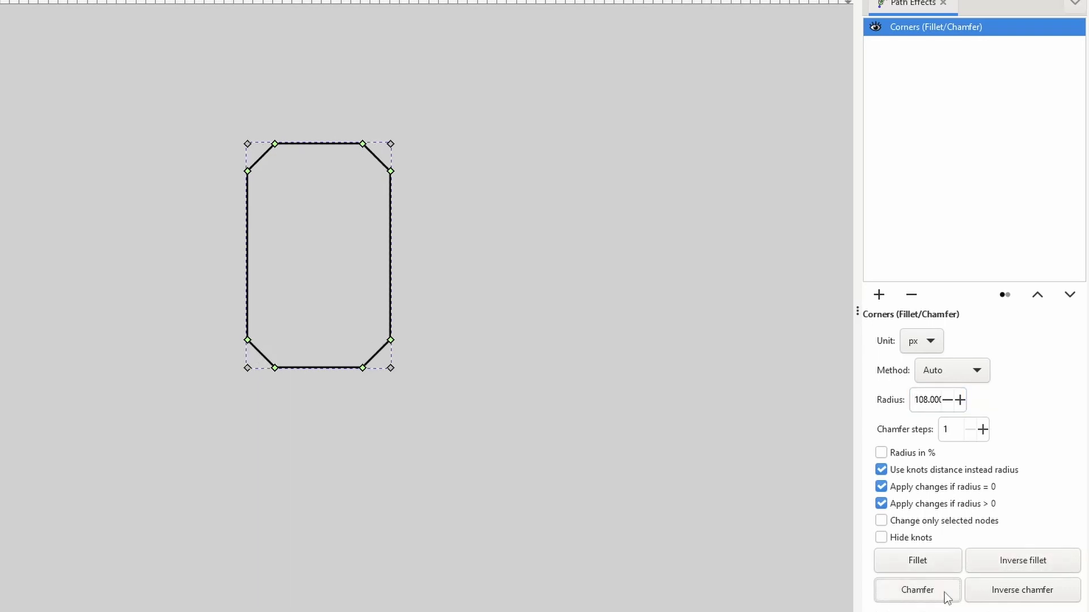
double_click(947, 429)
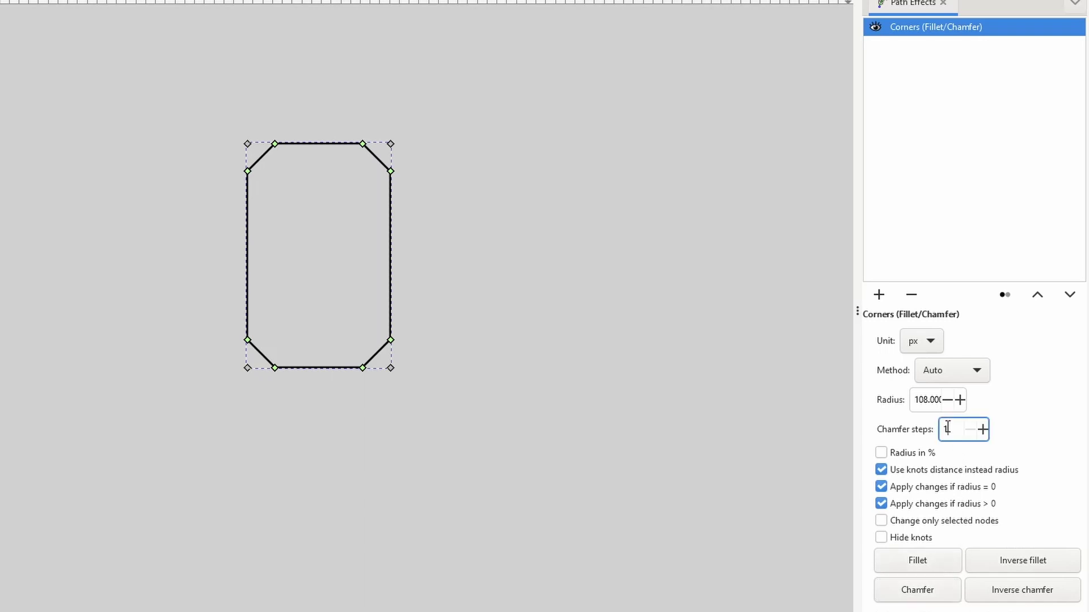
text(3)
key(Return)
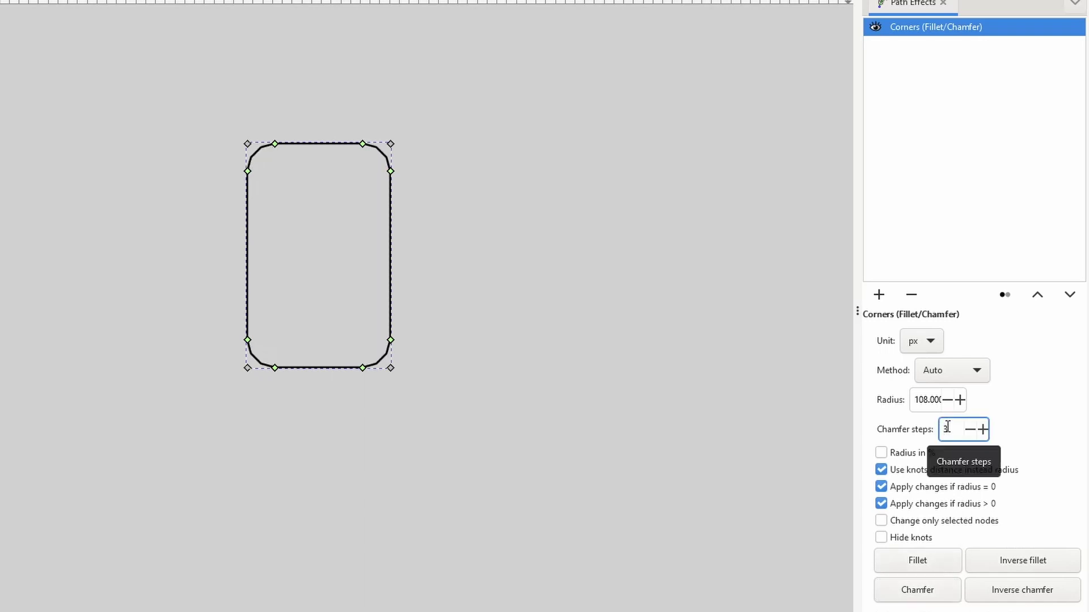
click(998, 590)
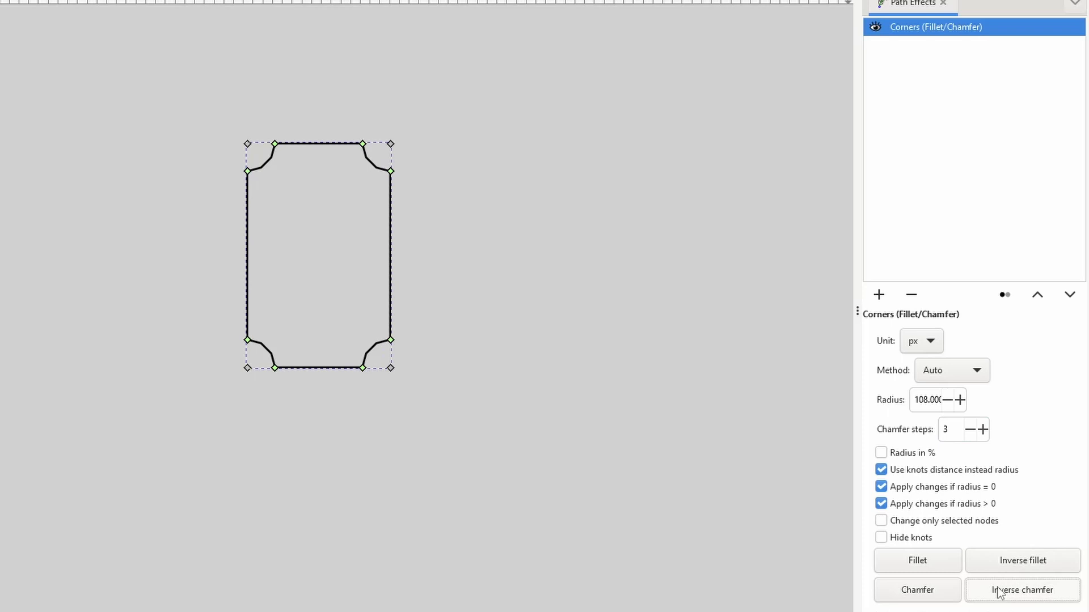
click(933, 563)
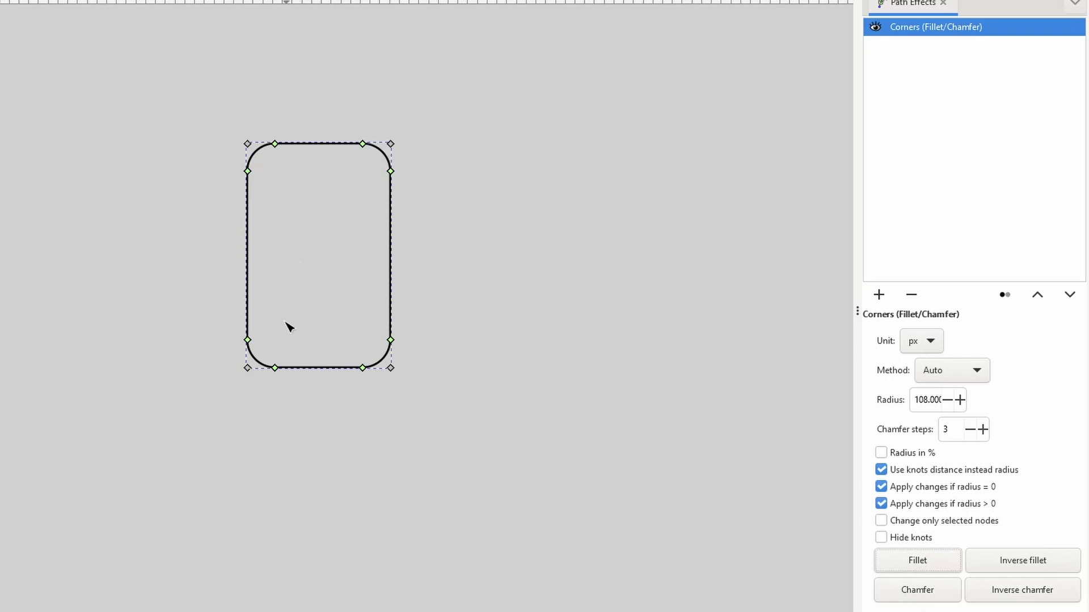
Reset the Corners effect radius to 0
drag(922, 400, 925, 400)
text(0)
key(Return)
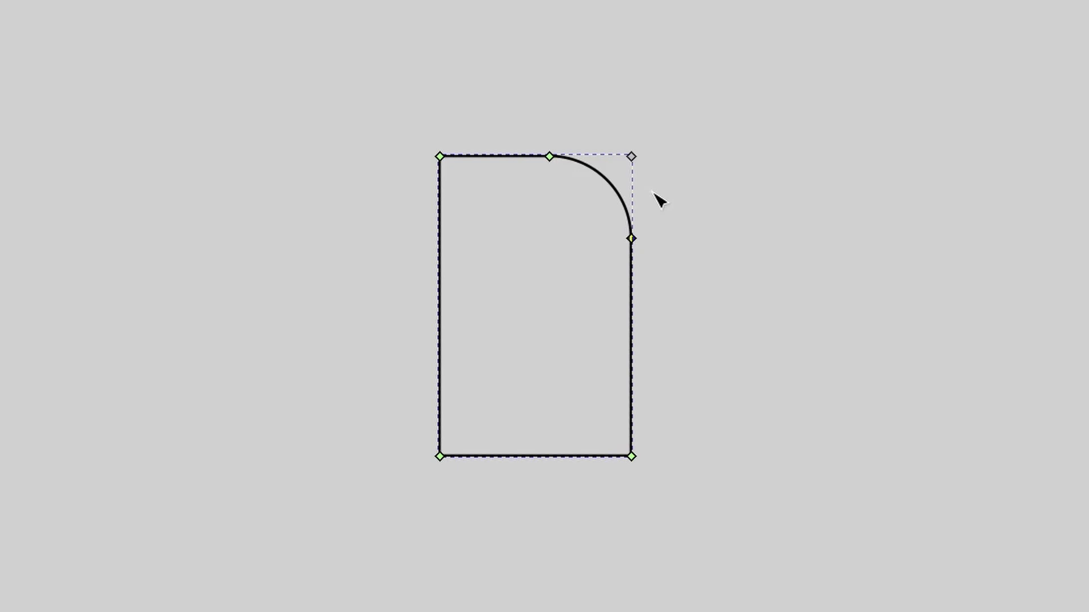
Drag the top-right and bottom-left corner fillets into large curves forming a leaf
drag(669, 115, 615, 185)
drag(394, 403, 496, 510)
drag(440, 455, 653, 461)
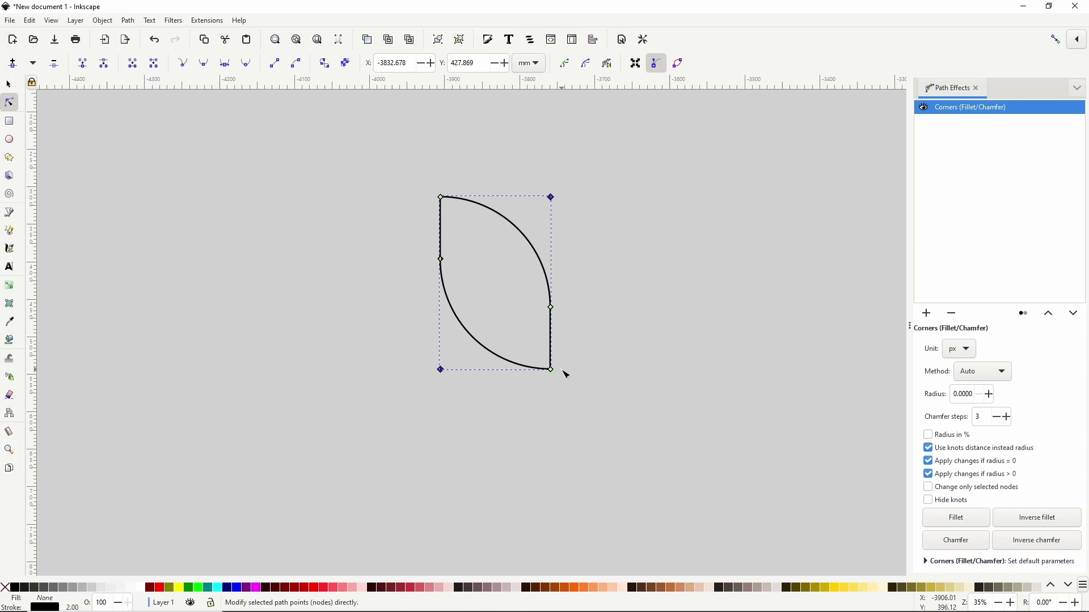
Flatten the corner effect into a plain path and rotate the leaf -45° onto its side
click(127, 21)
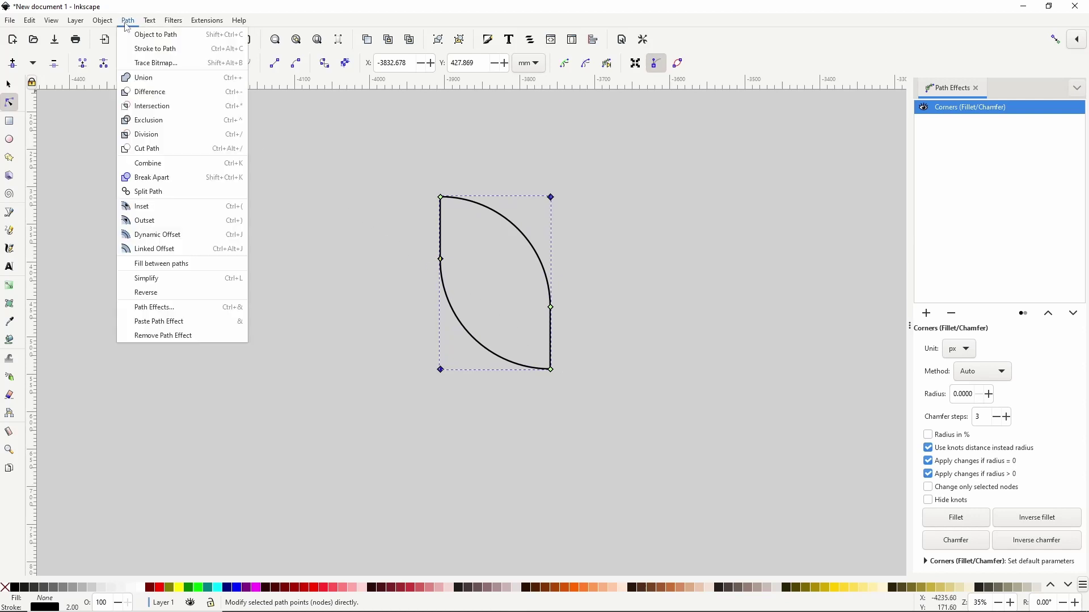
click(131, 34)
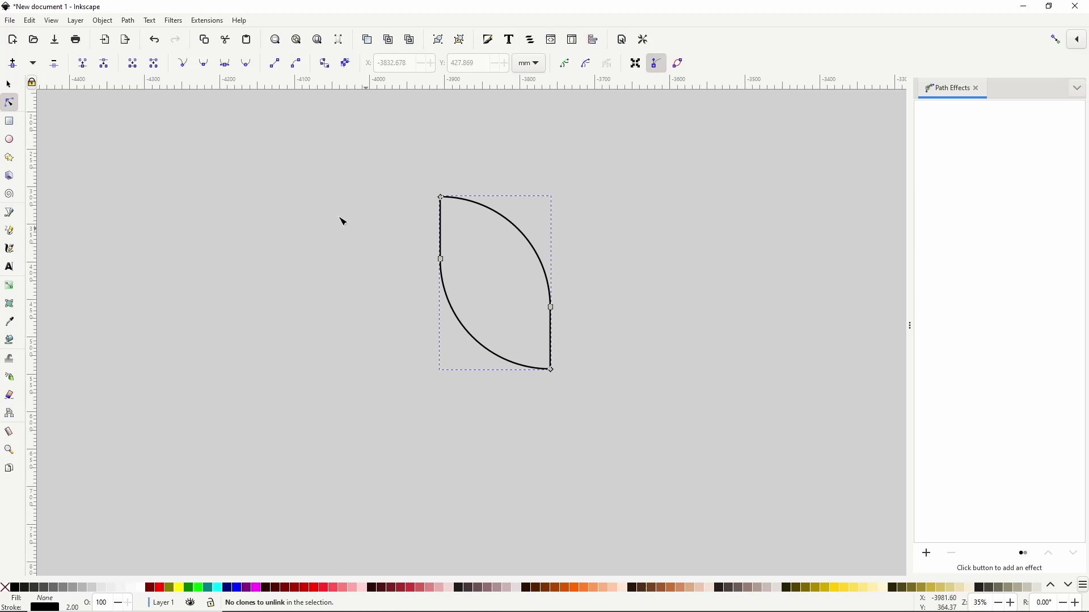
click(9, 86)
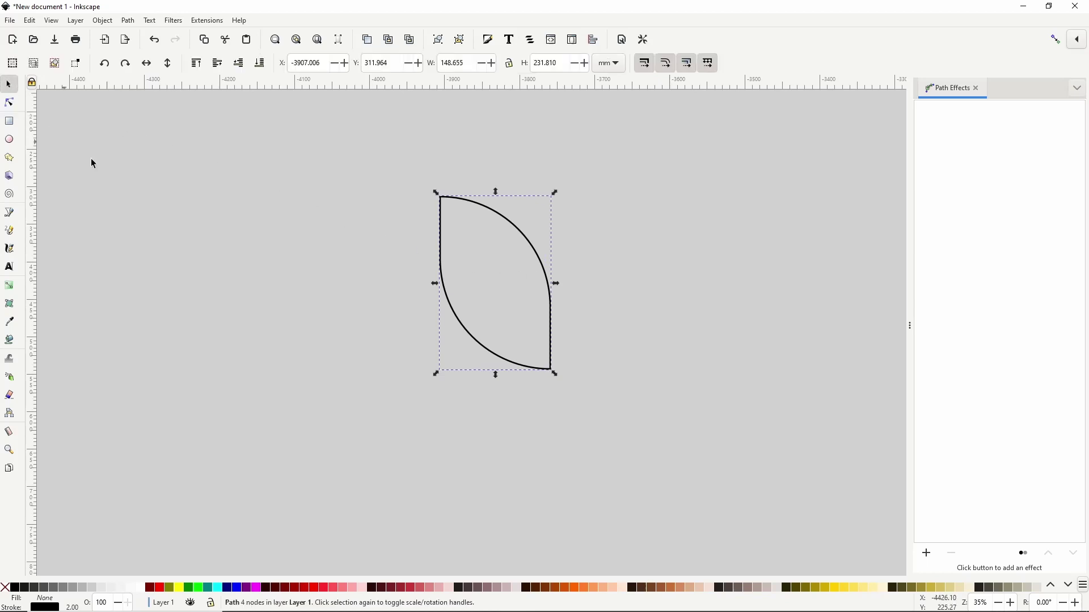
click(528, 239)
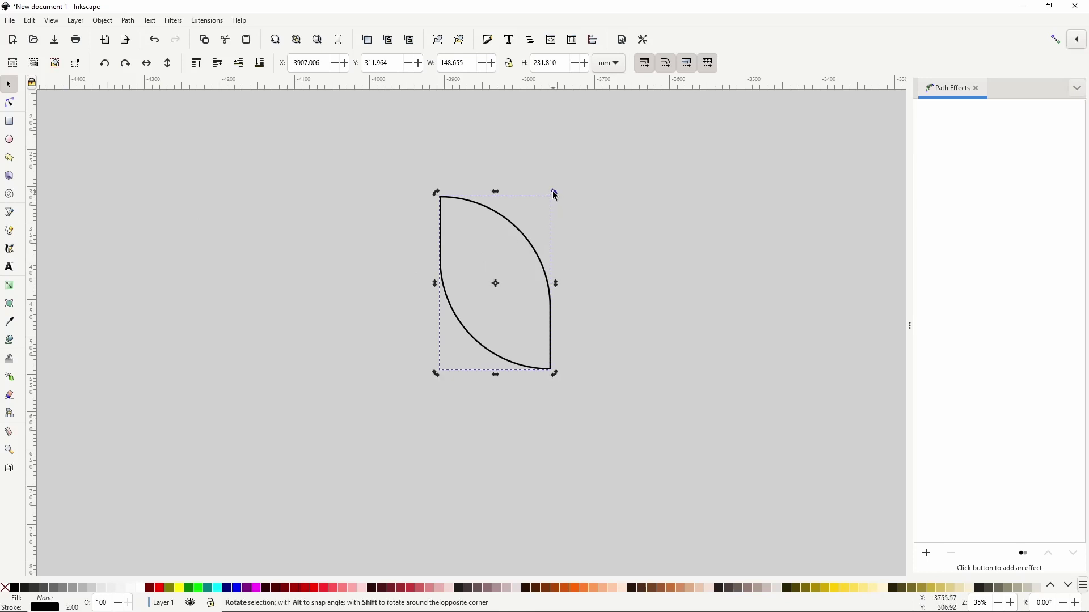
drag(556, 195, 480, 197)
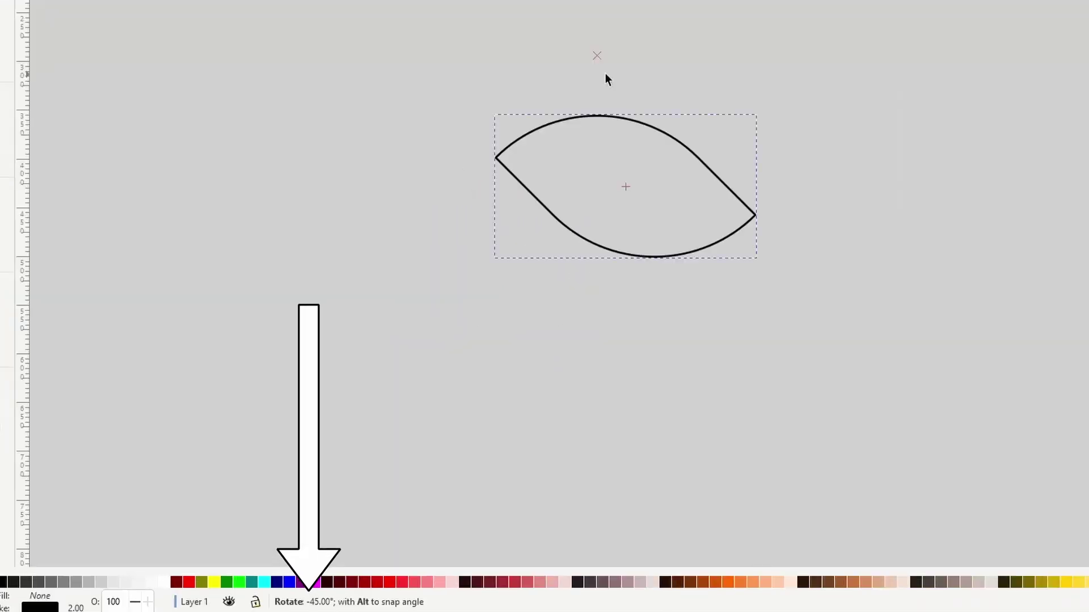
drag(605, 73, 604, 74)
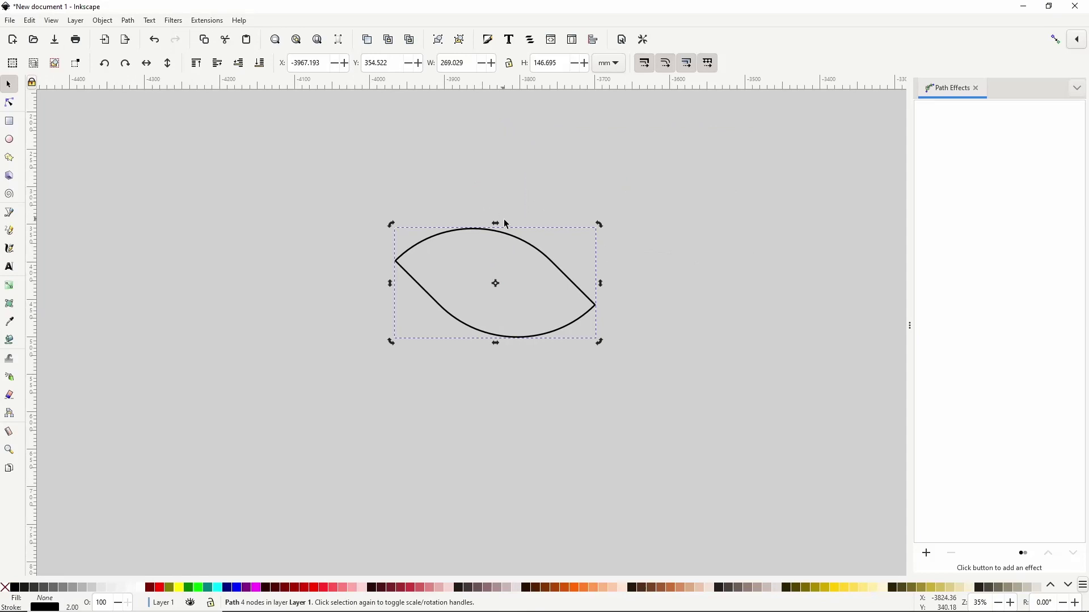
Scale the leaf down proportionally to 76.324 × 41.618 mm
click(522, 244)
key(ctrl)
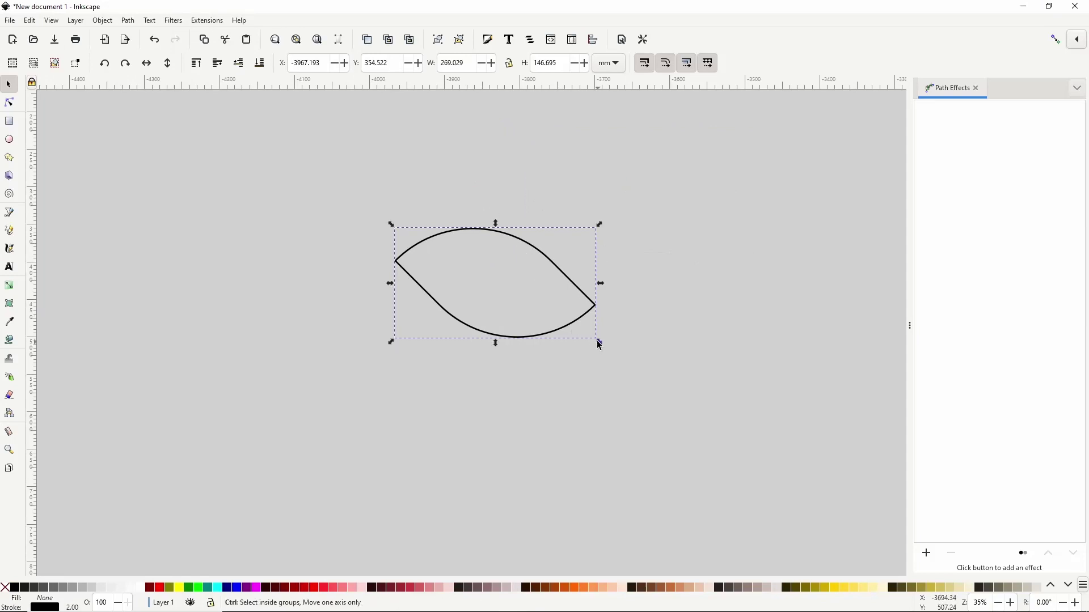
drag(600, 344, 243, 165)
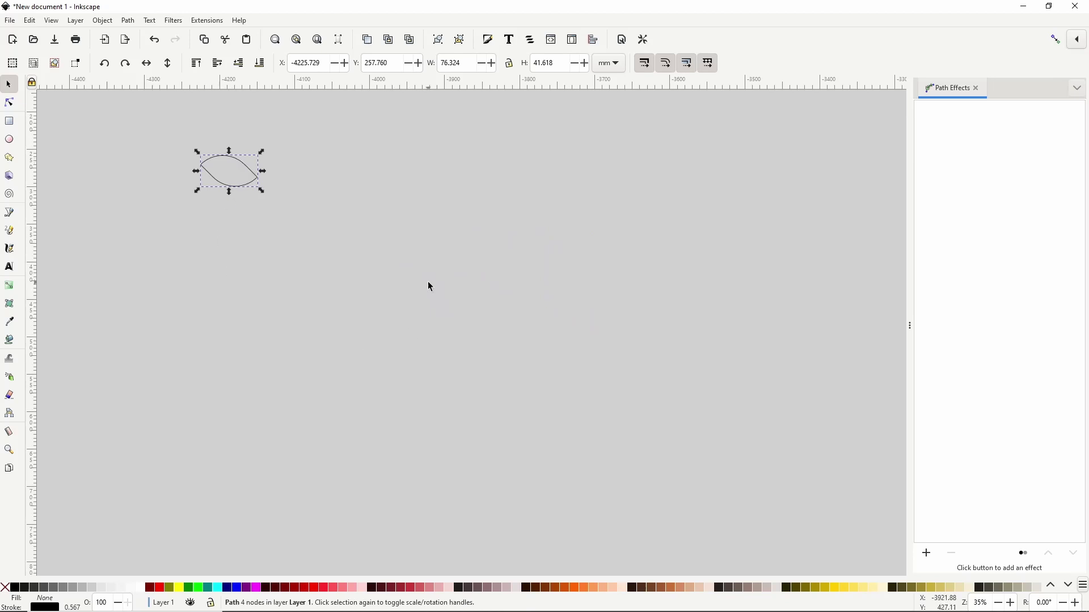
Draw a wide rectangle and a tall ellipse overlapping its right end
click(10, 122)
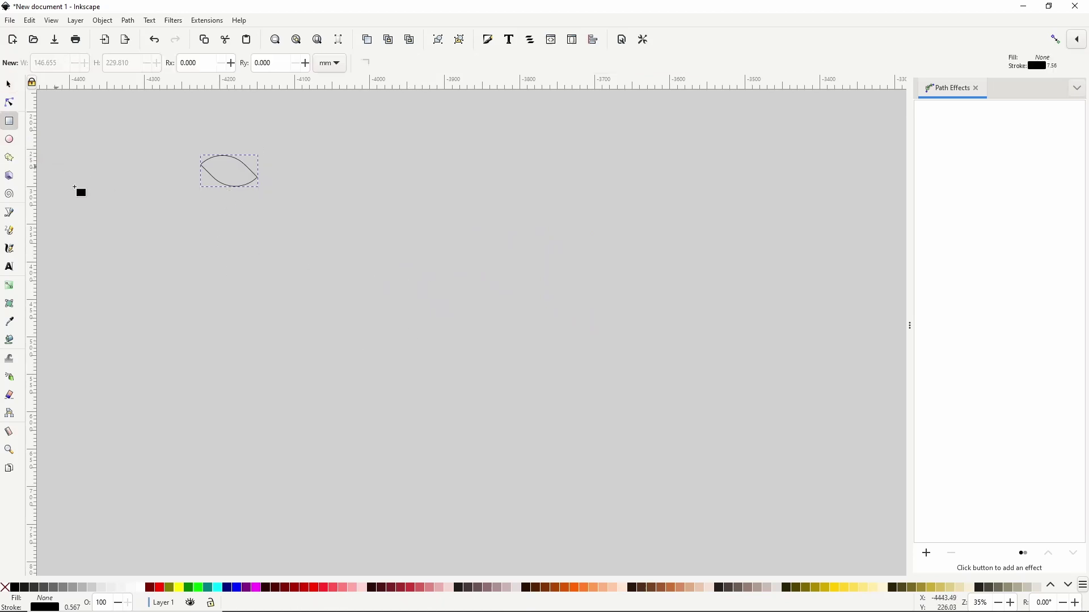
drag(205, 284, 482, 372)
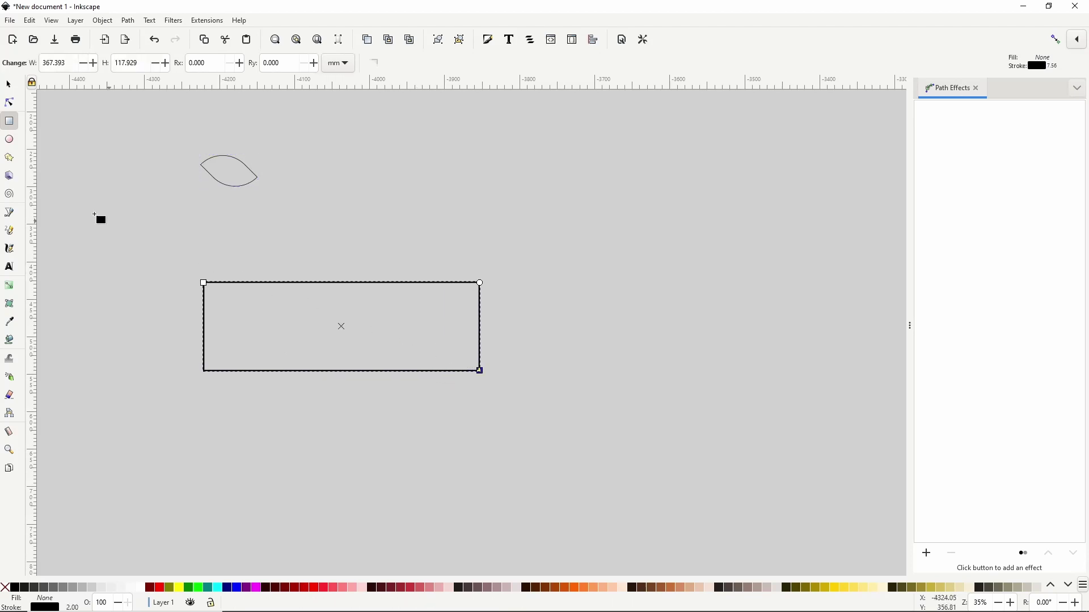
click(10, 141)
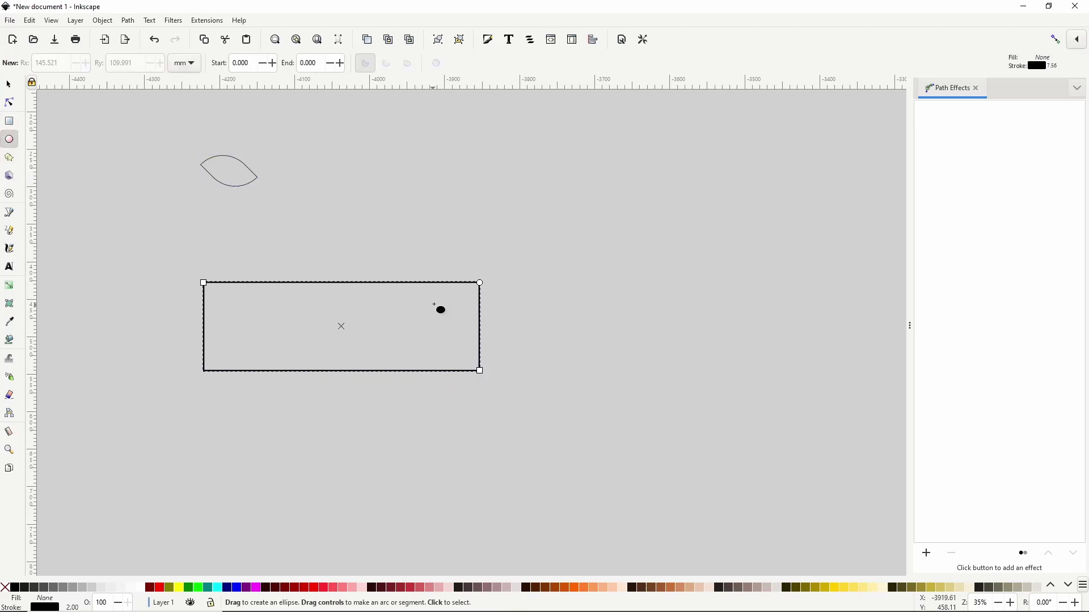
drag(409, 264, 651, 416)
drag(534, 264, 533, 251)
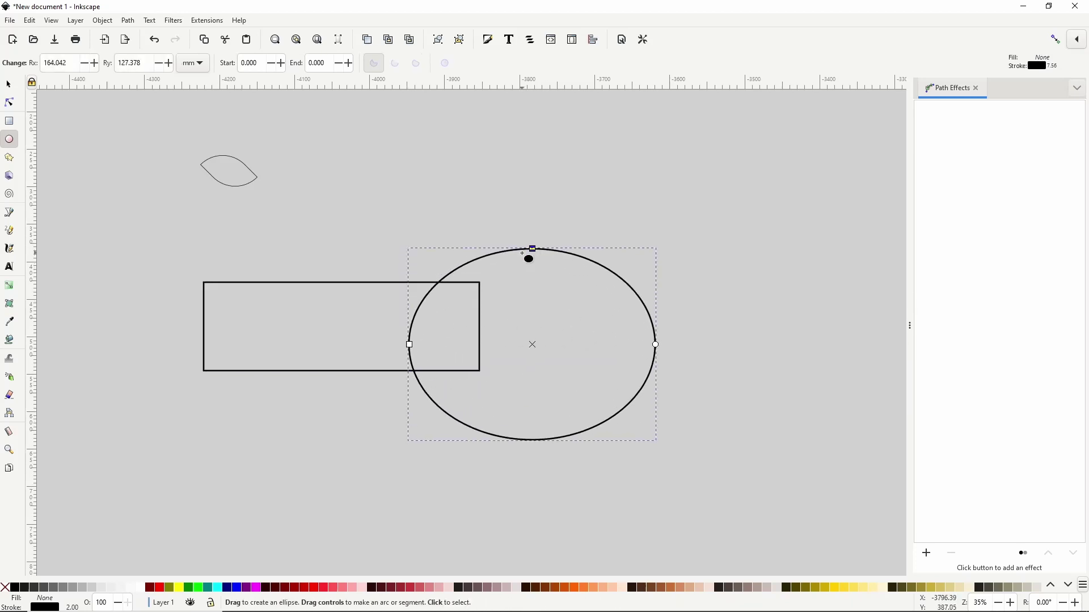
Centre the rectangle vertically on the ellipse with Align and Distribute
click(8, 87)
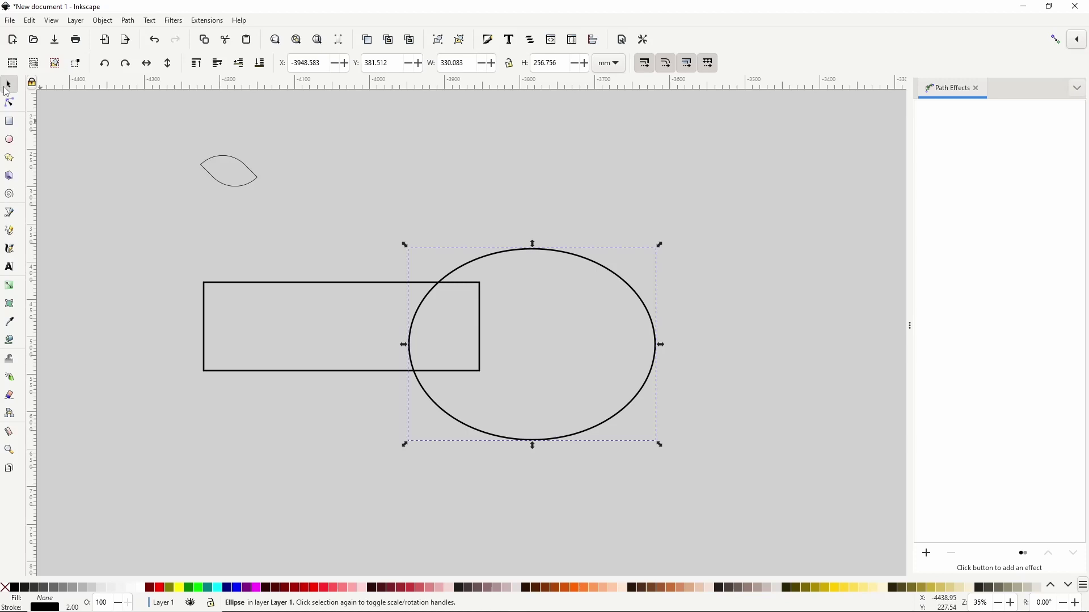
drag(148, 216, 722, 462)
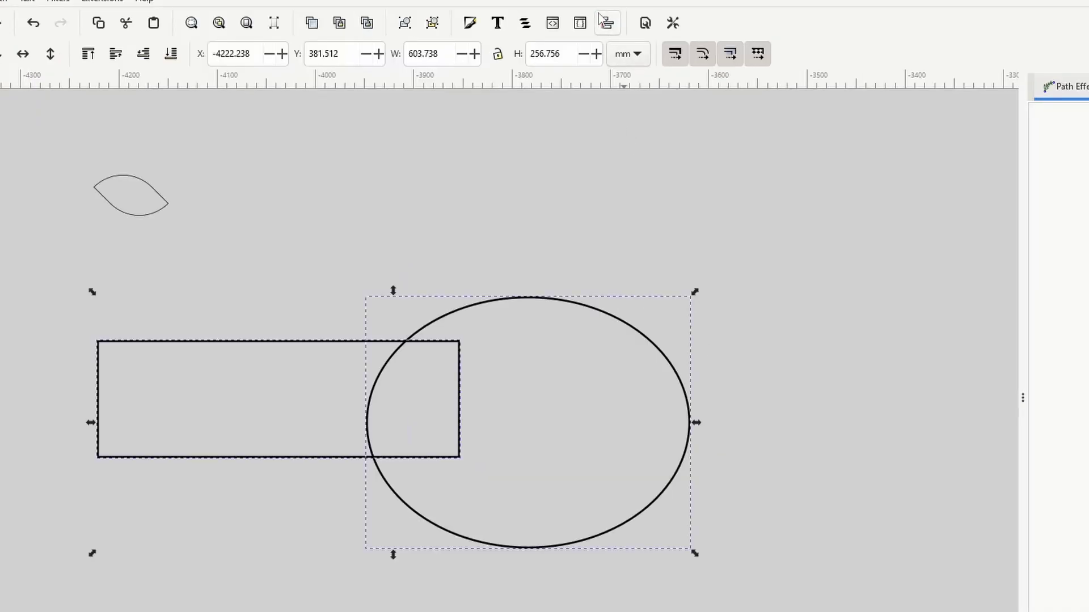
click(593, 39)
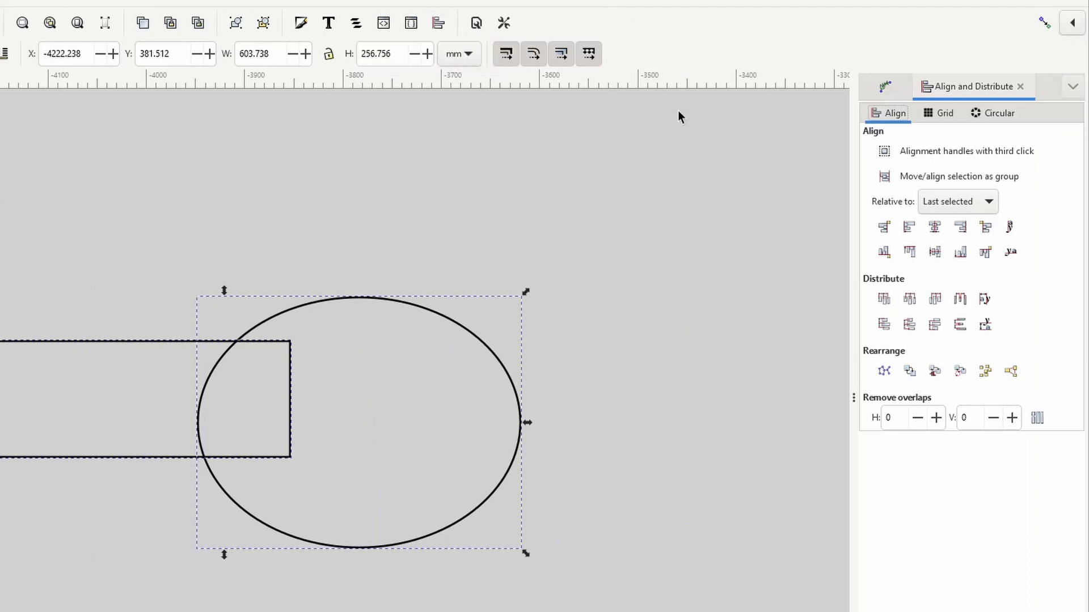
click(933, 253)
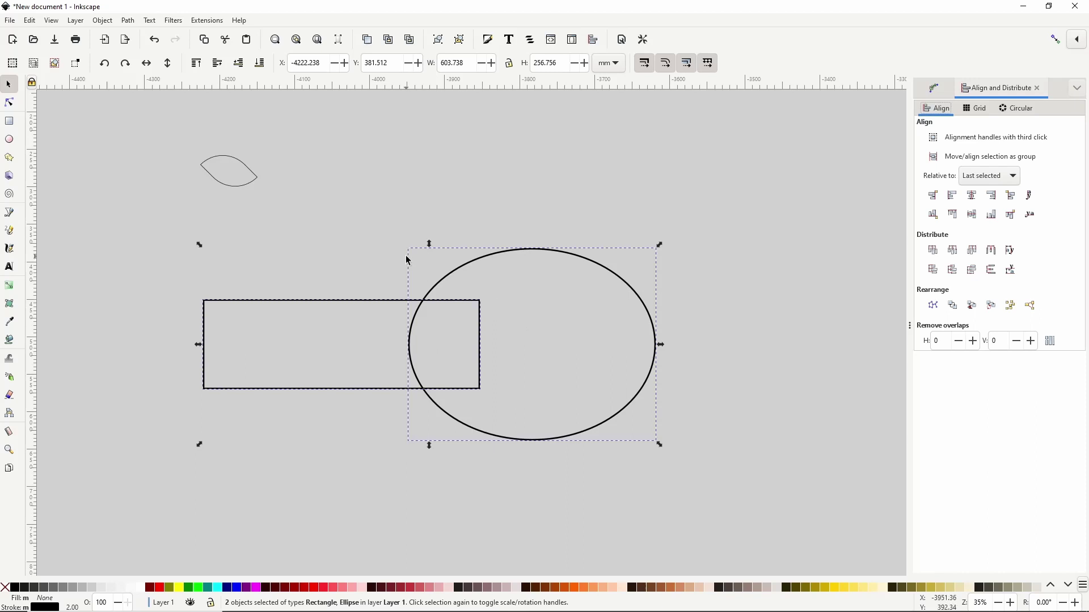
Union the rectangle and ellipse, fill it brown #784421 and thin the stroke to 1.00
click(130, 21)
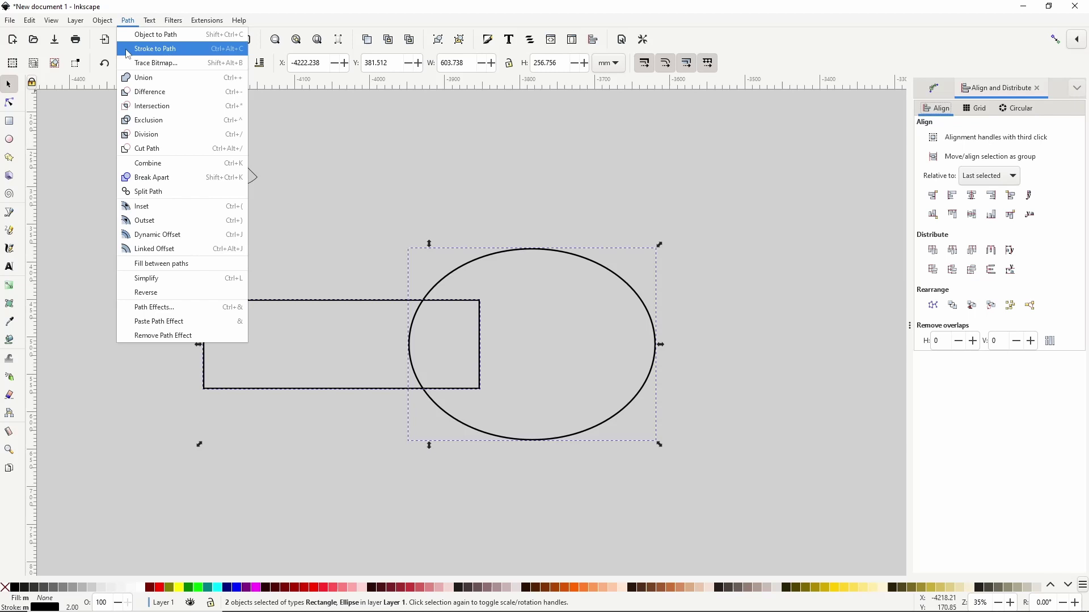
click(147, 82)
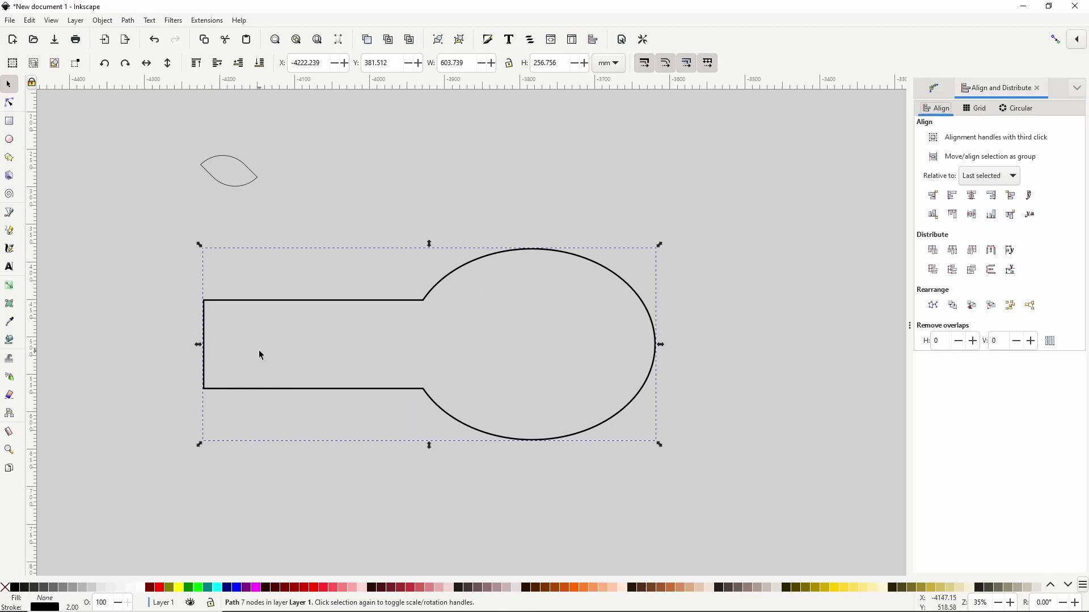
click(650, 588)
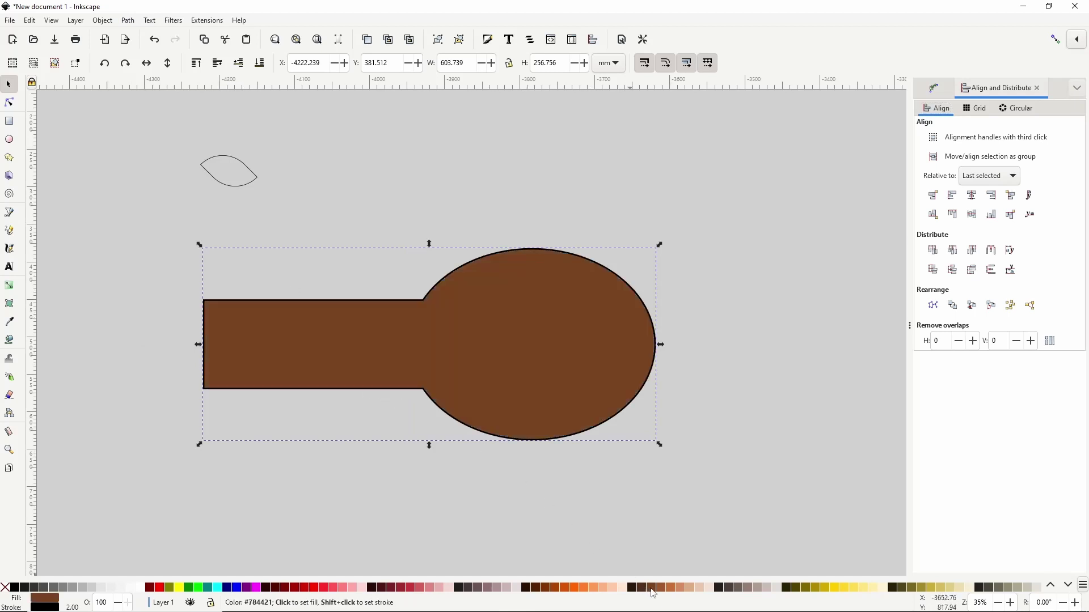
right_click(72, 607)
click(88, 531)
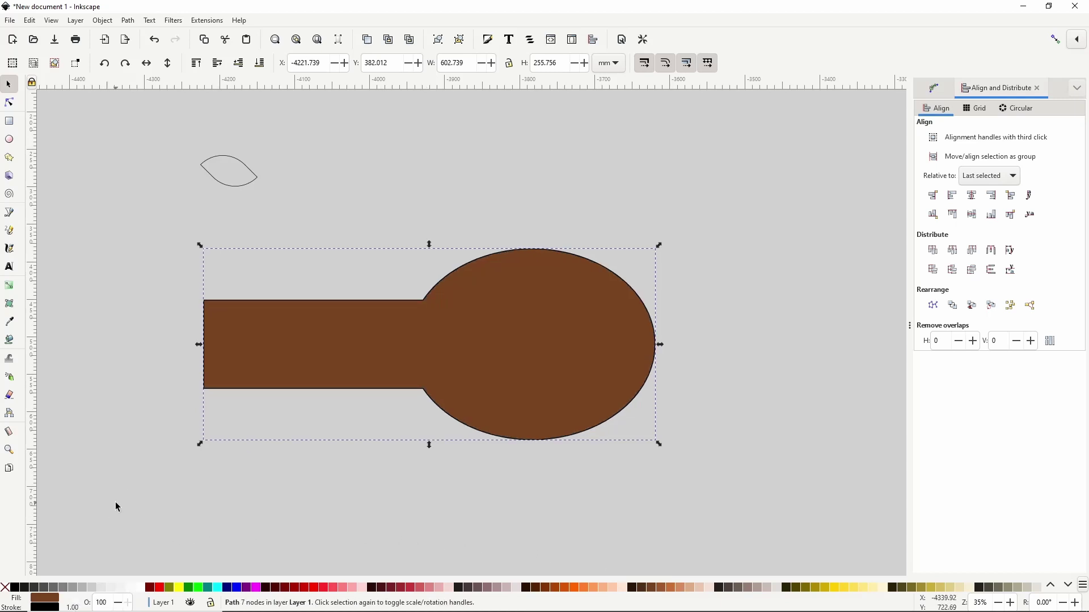
Delete the segment closing the shape's left end using the Node tool
ctrl+scroll(200, 345, up, 2)
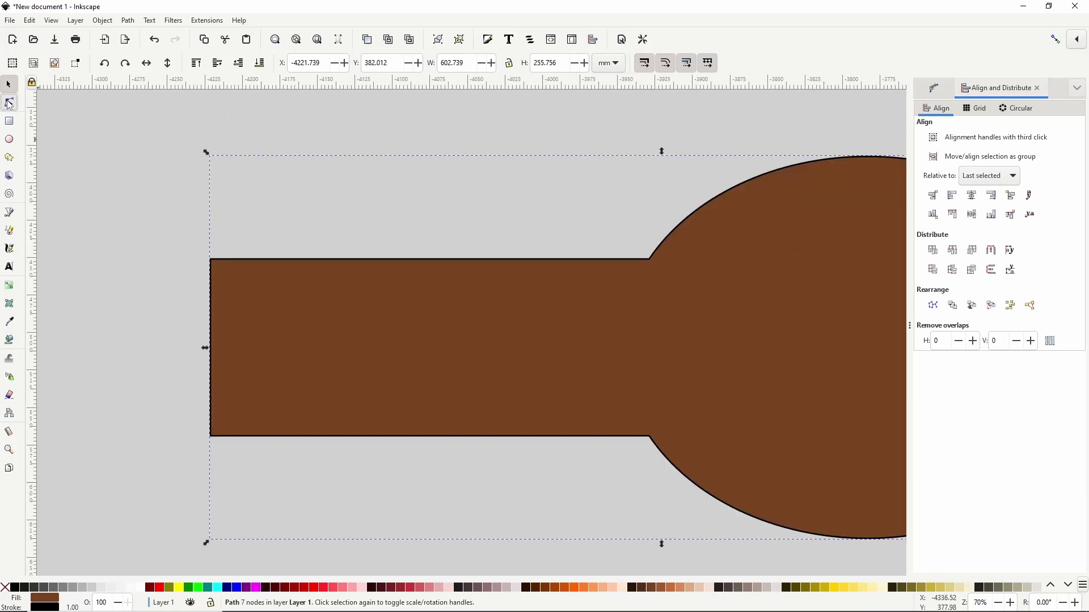
click(9, 103)
drag(160, 213, 262, 441)
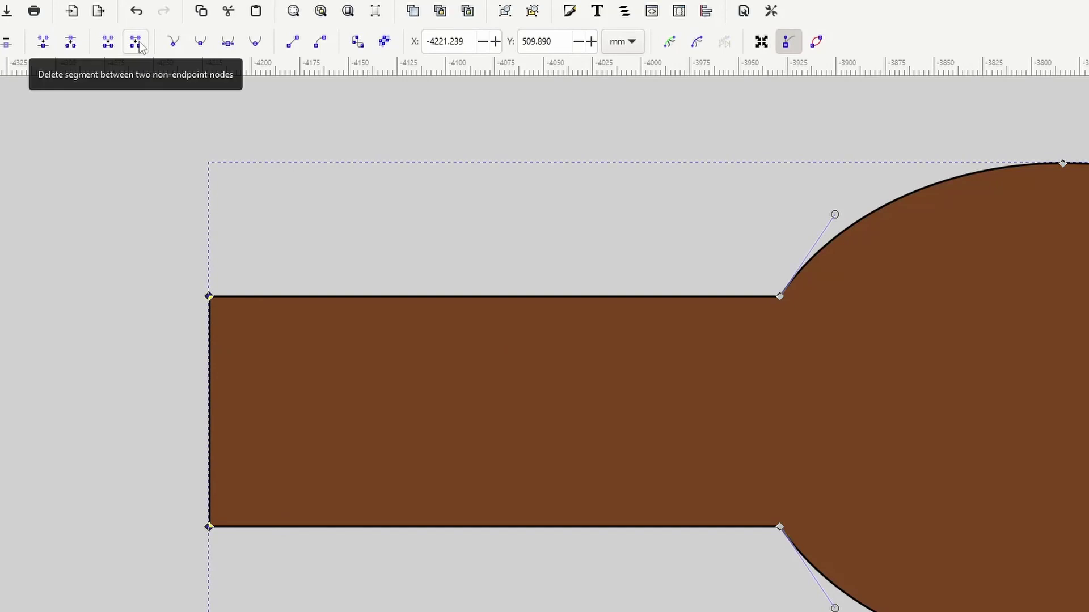
click(141, 47)
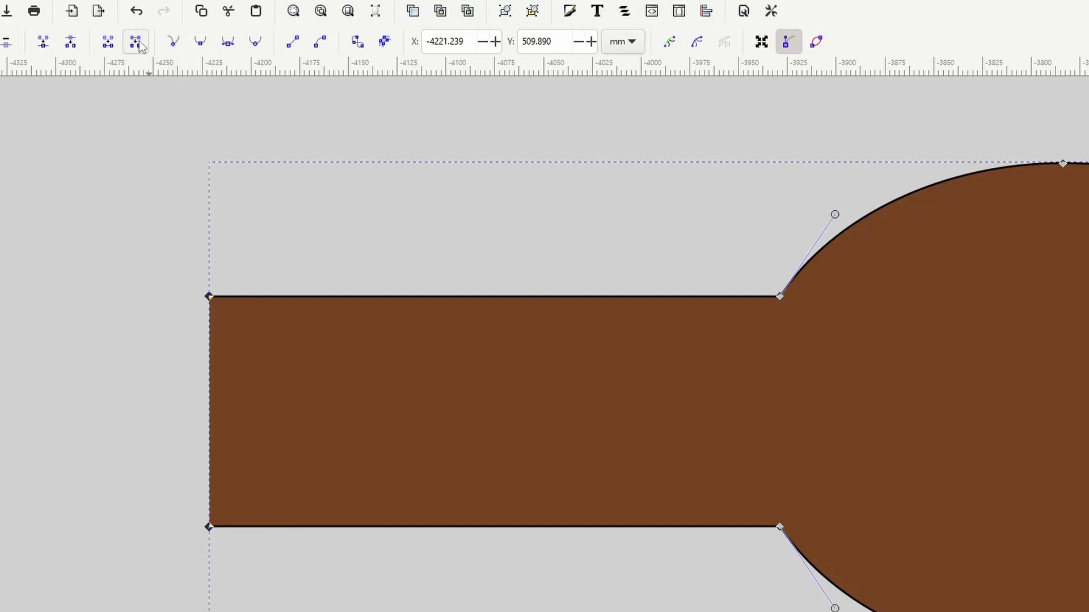
click(177, 227)
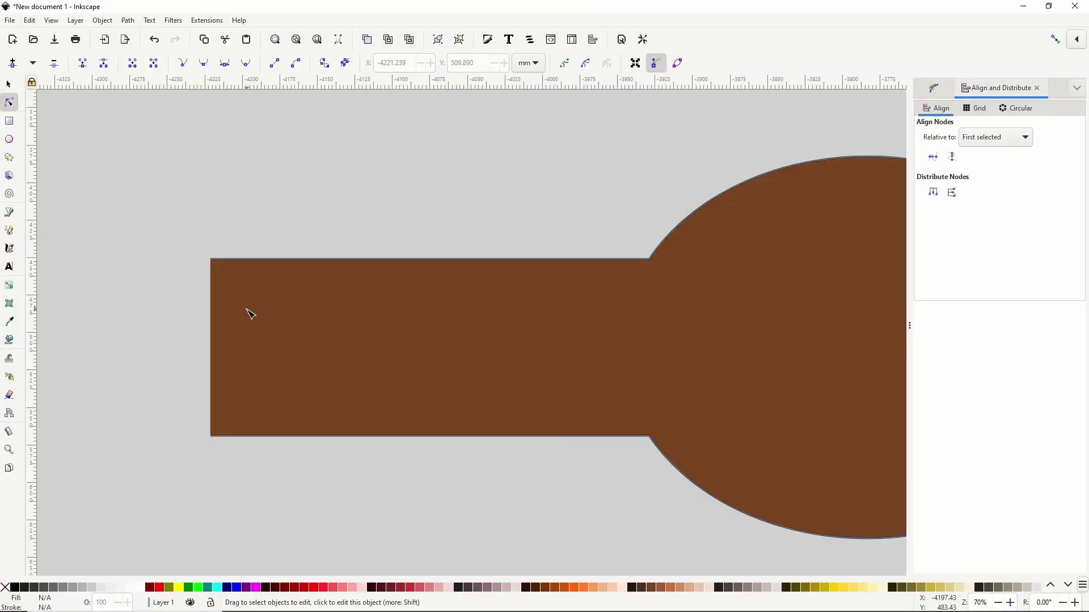
scroll(418, 356, down, 2)
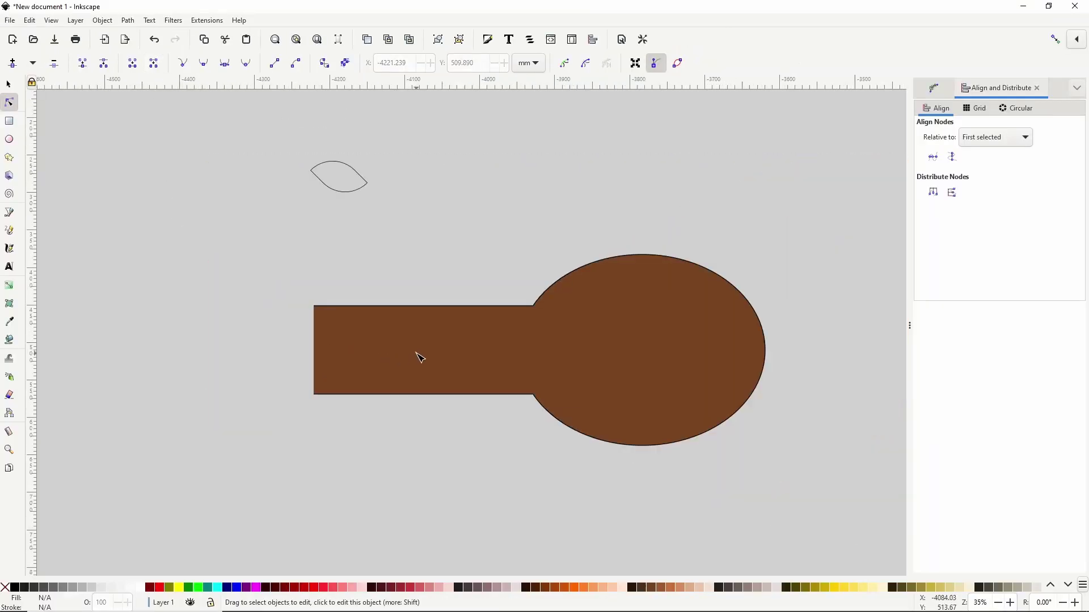
scroll(454, 335, right, 2)
click(467, 337)
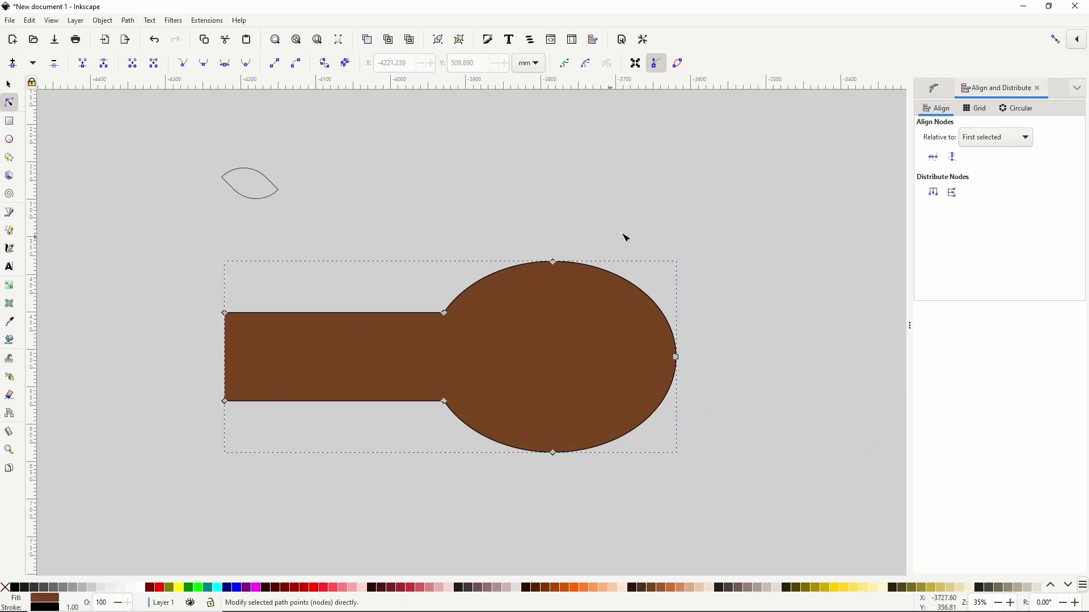
Round the two neck joints with a Corners (Fillet/Chamfer) effect, then flatten it into the path
click(927, 91)
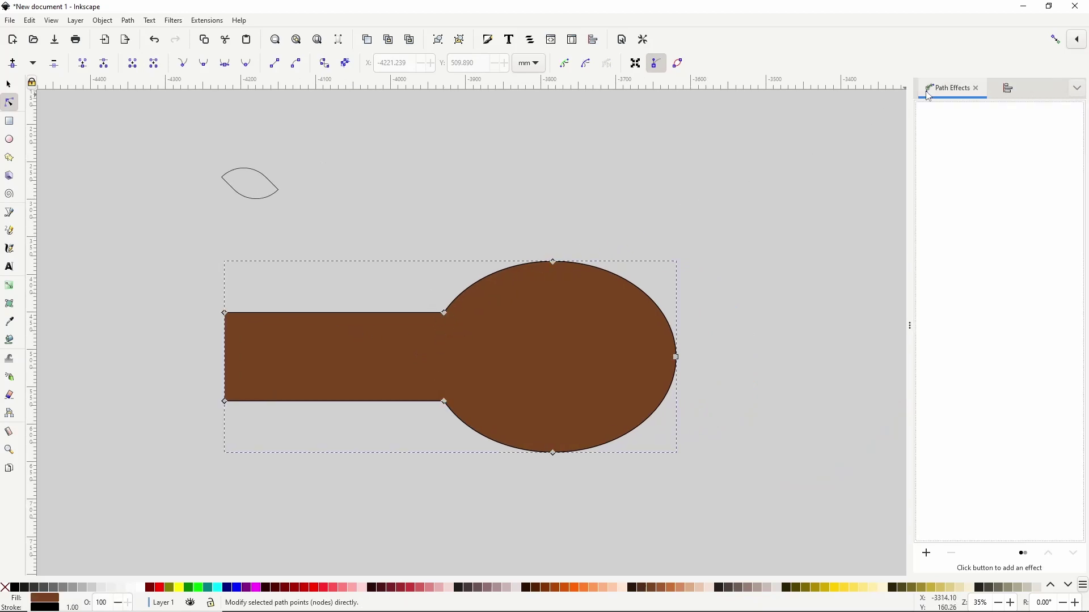
click(926, 552)
click(200, 250)
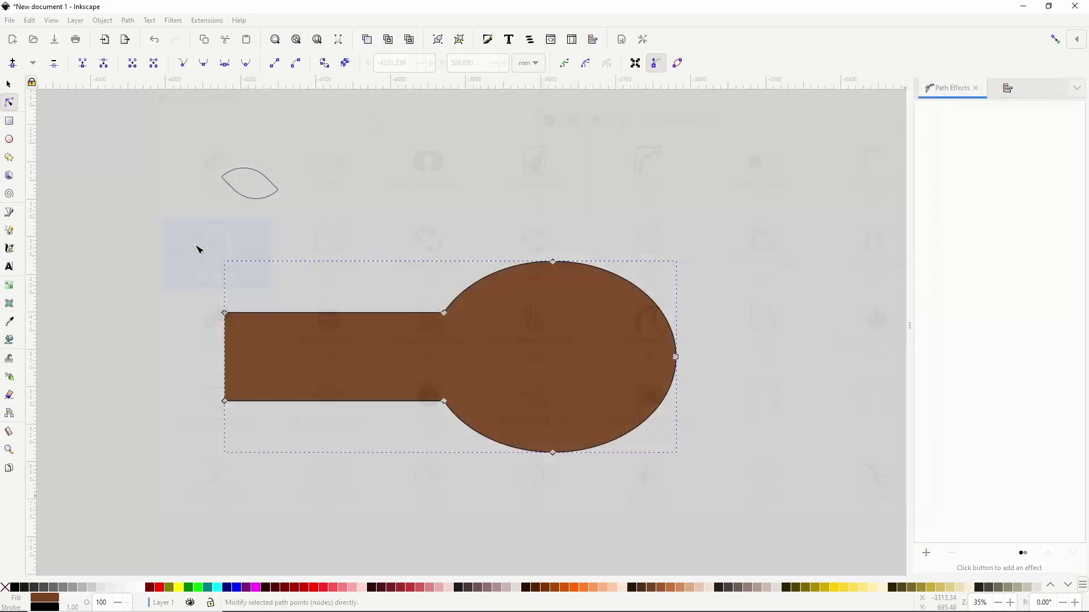
drag(413, 294, 464, 419)
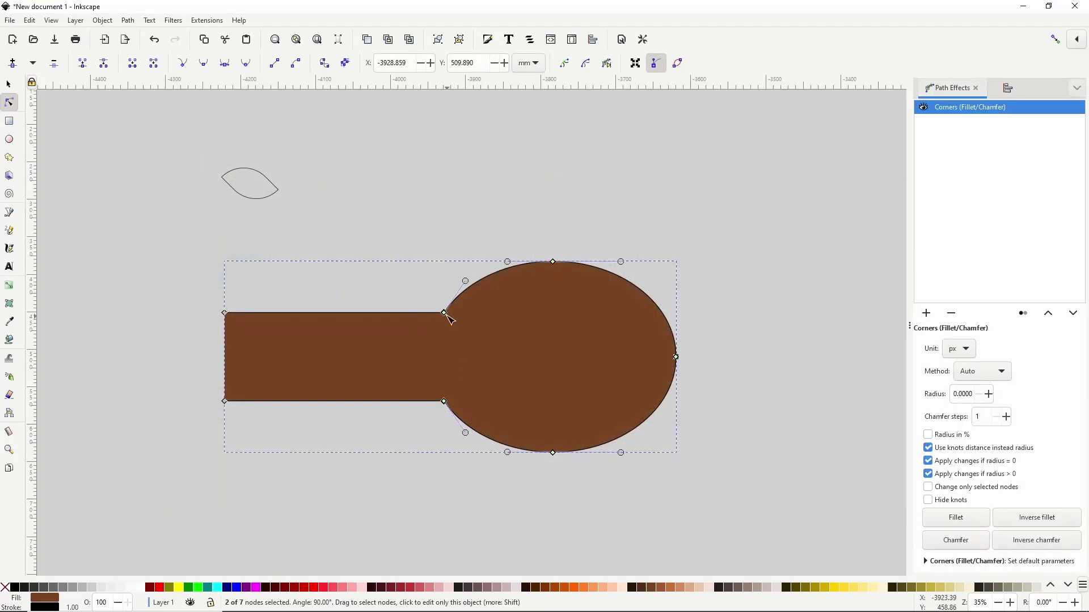
drag(445, 313, 468, 306)
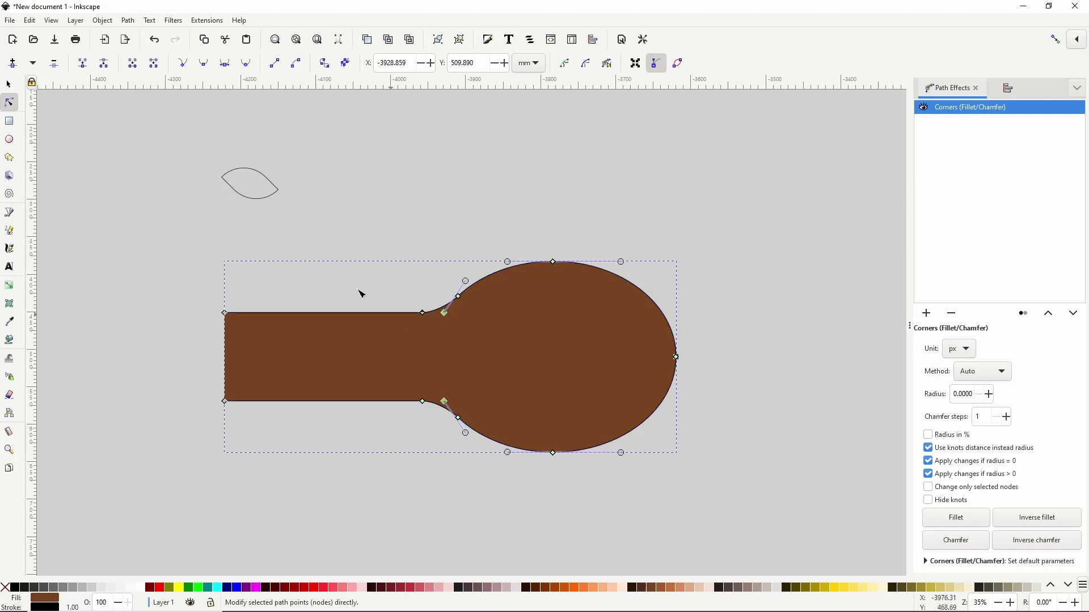
click(128, 21)
click(138, 33)
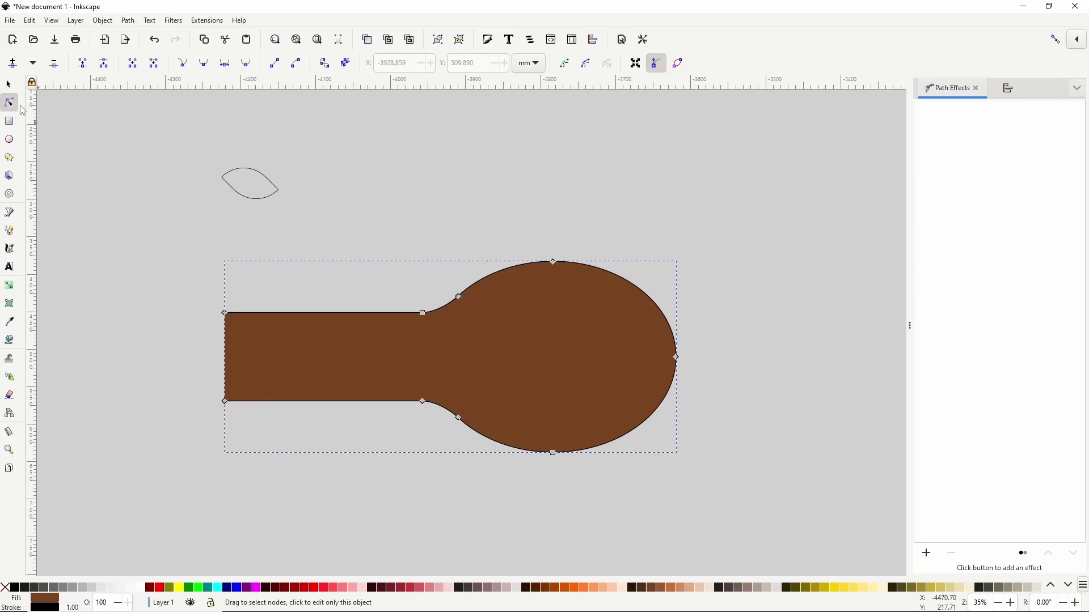
Add Pattern Along Path to the brown stem-and-bulb path, pasting the leaf outline as pattern
click(8, 85)
click(240, 194)
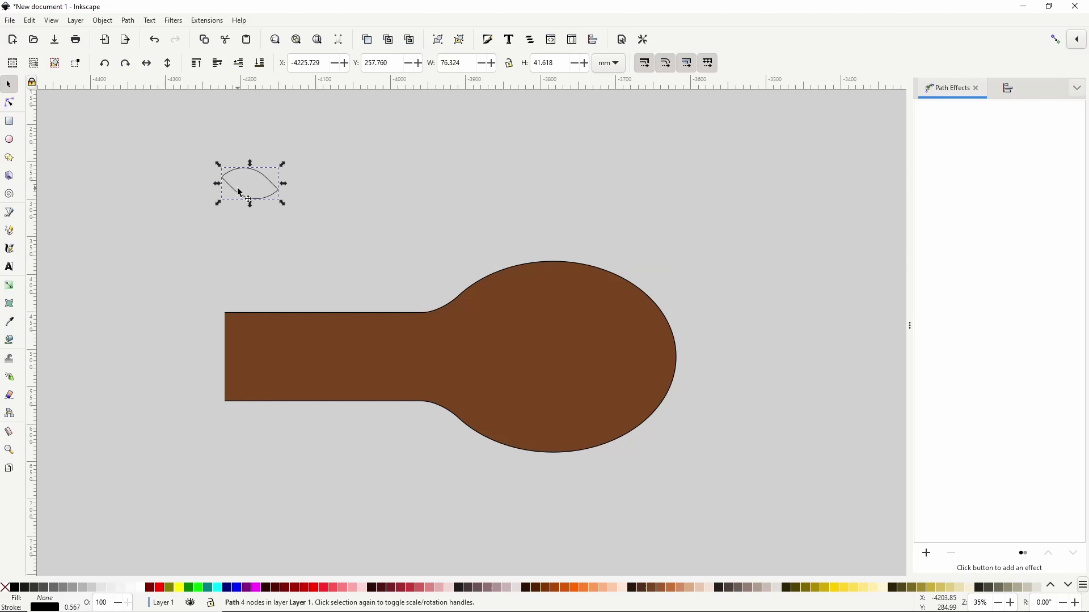
click(542, 318)
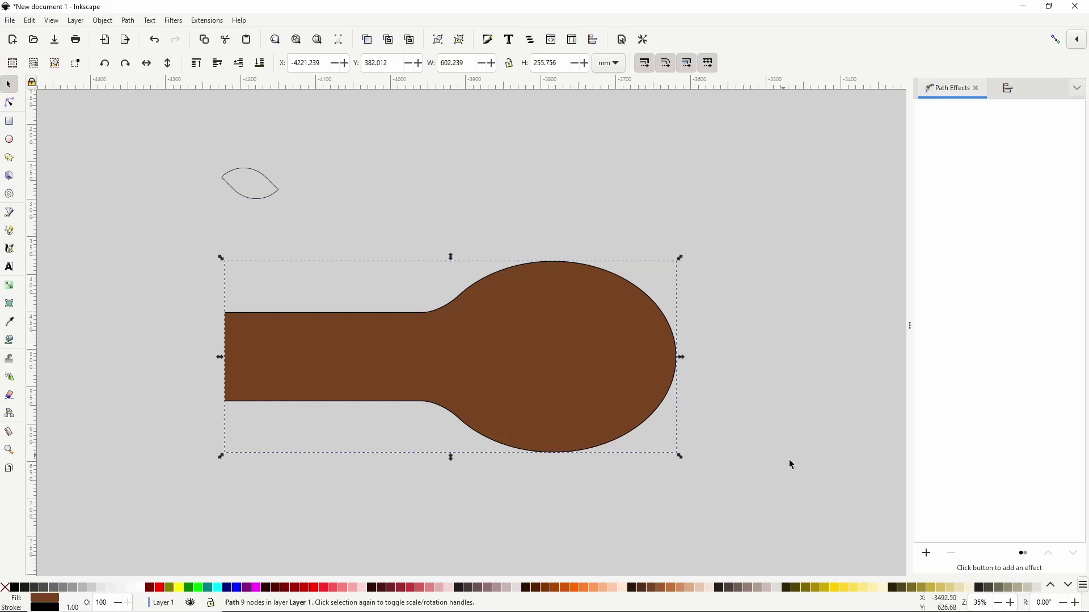
click(928, 555)
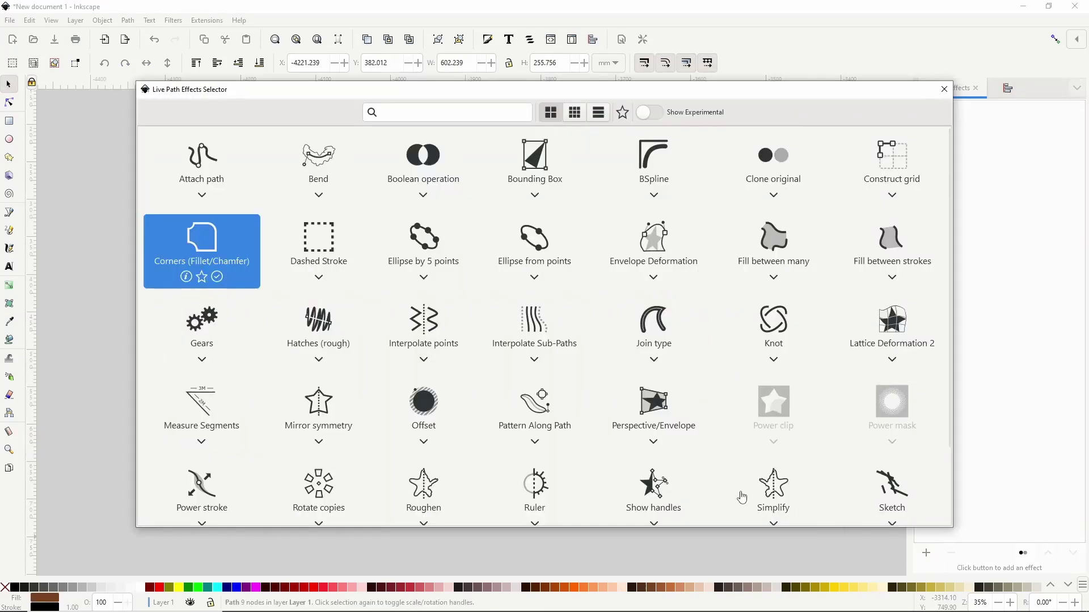
click(551, 417)
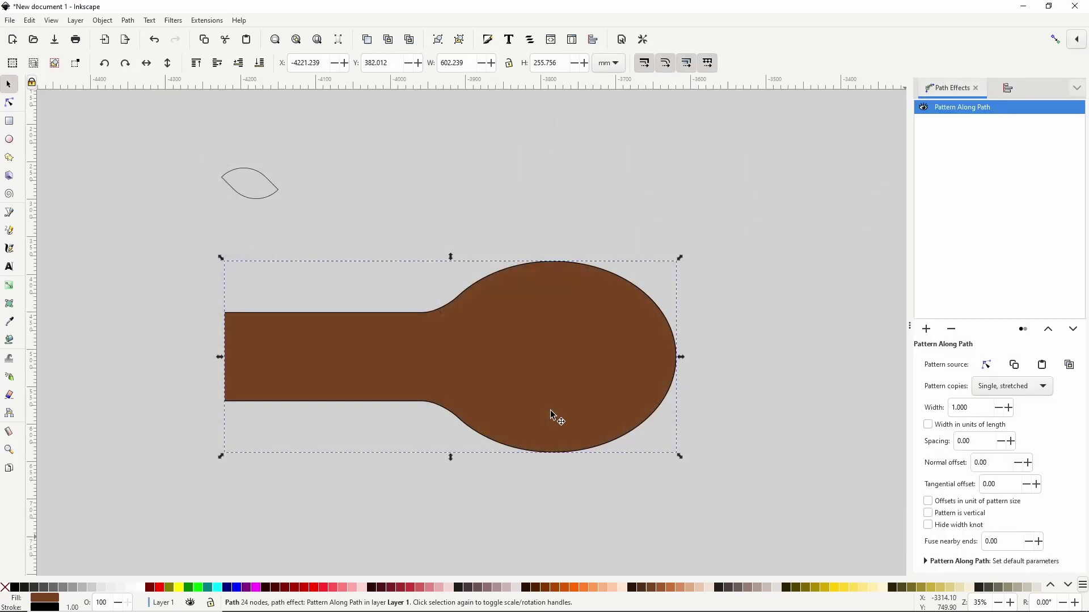
click(1043, 366)
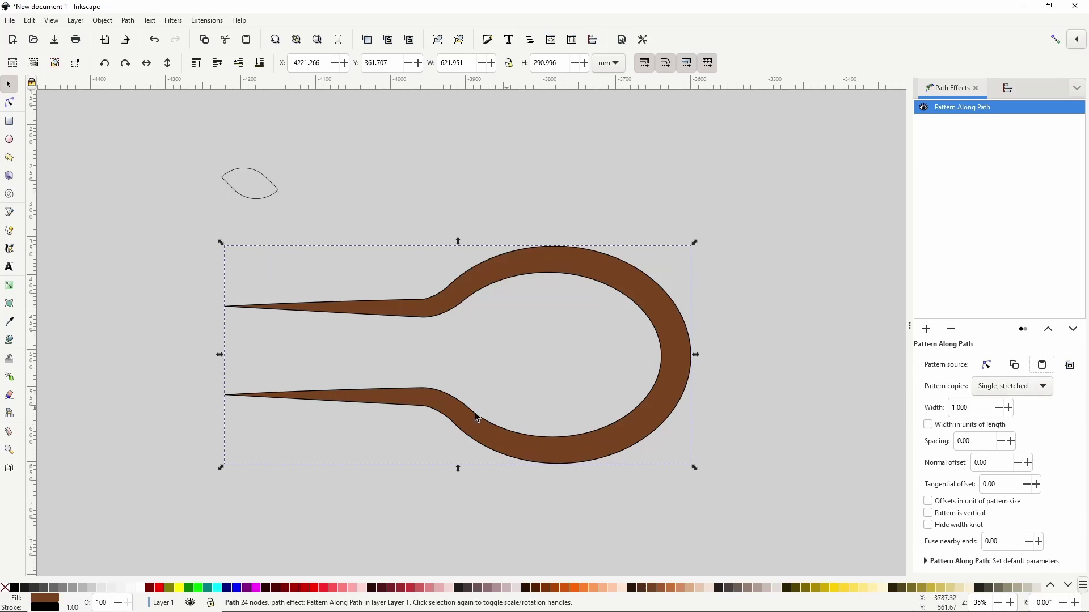
Set Pattern copies to Repeated, stretched after trying Single and Repeated
click(984, 390)
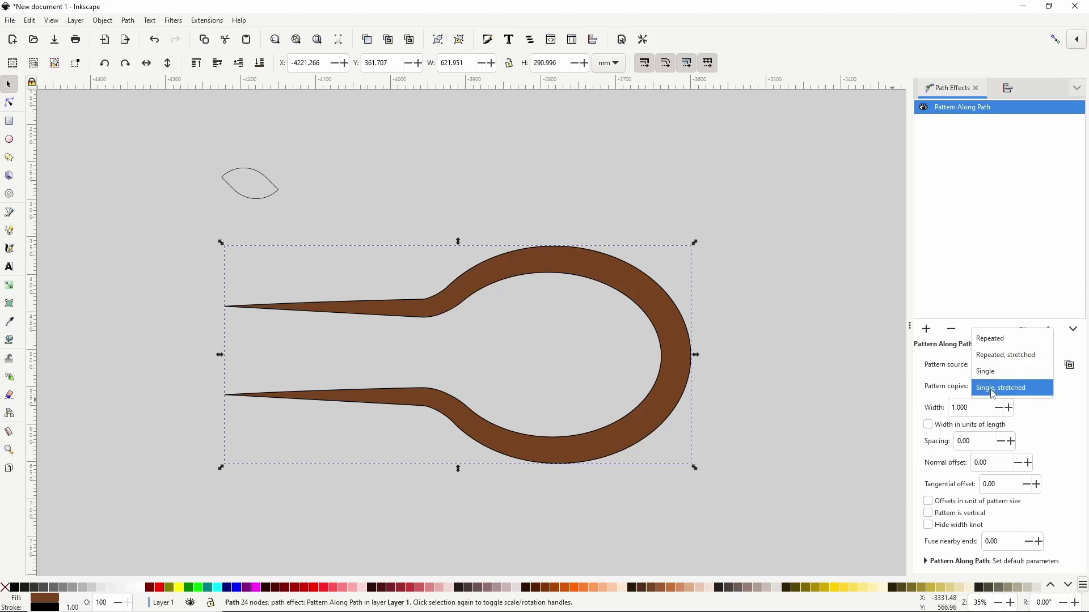
click(992, 371)
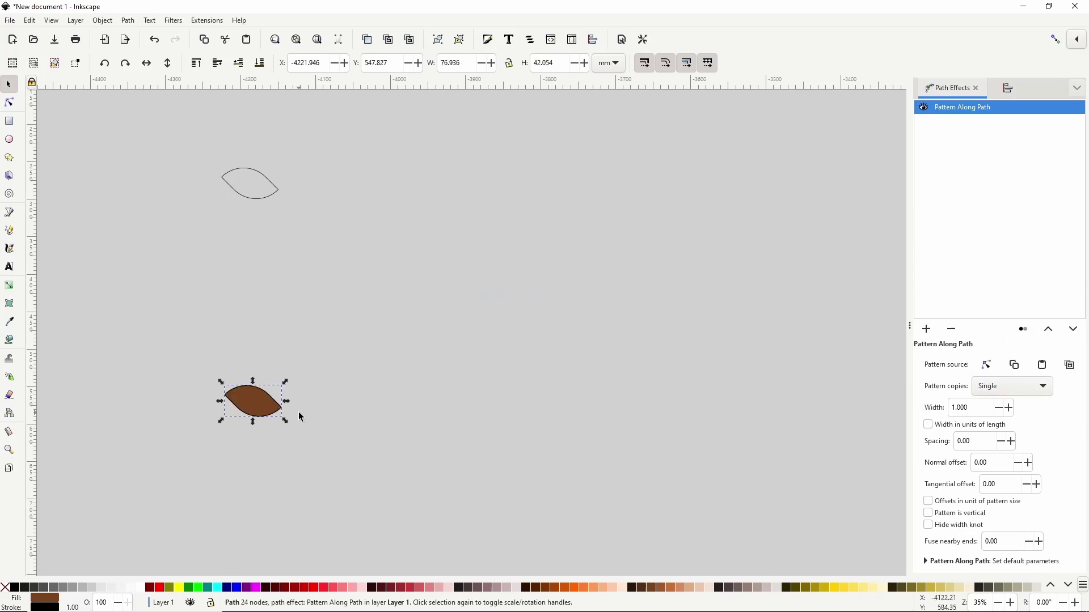
click(990, 388)
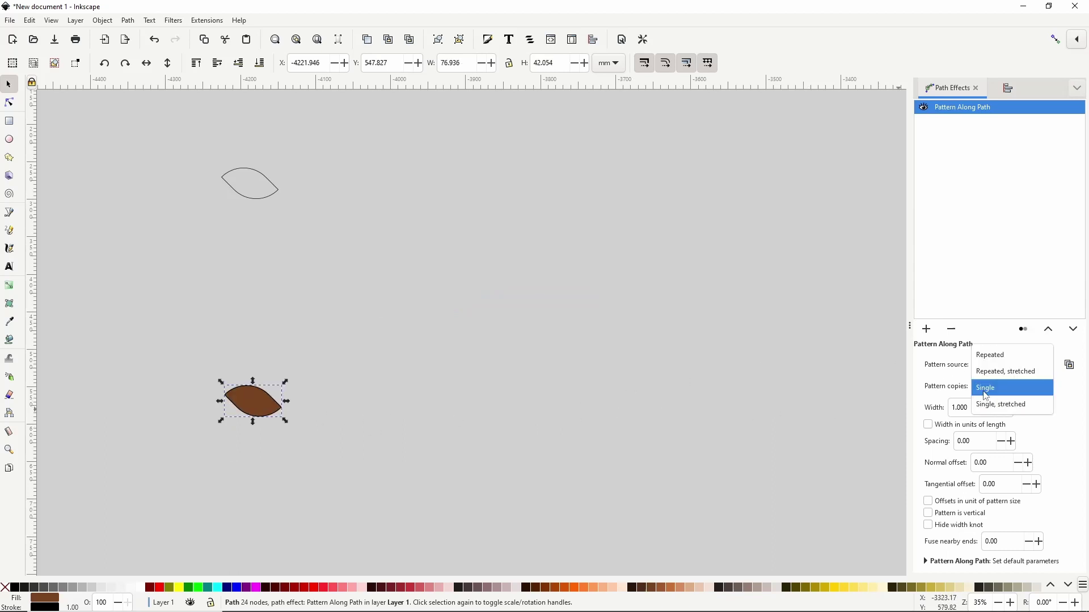
click(986, 355)
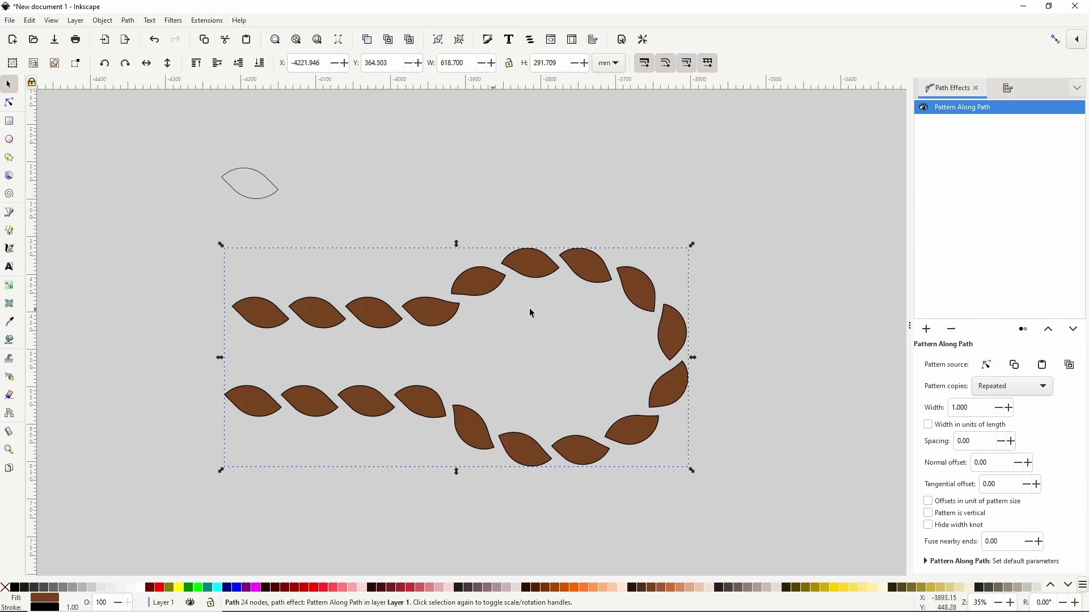
click(987, 391)
click(1001, 403)
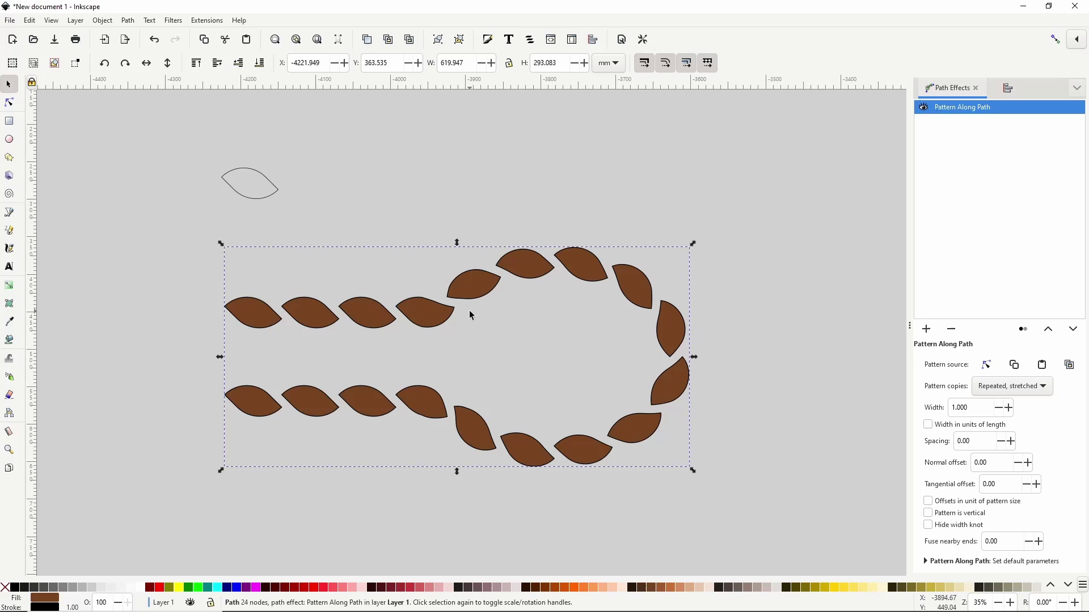
Enter spacing -16.70, width 0.920, normal offset -1.50 and tangential offset -0.40 for the leaf pattern
scroll(488, 275, up, 3)
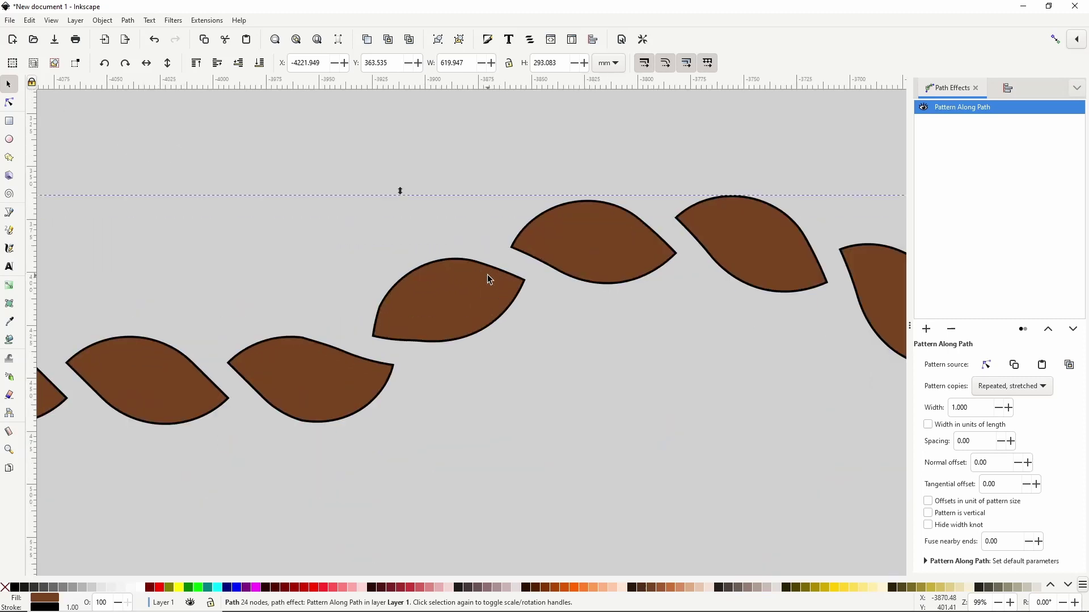
scroll(488, 275, up, 1)
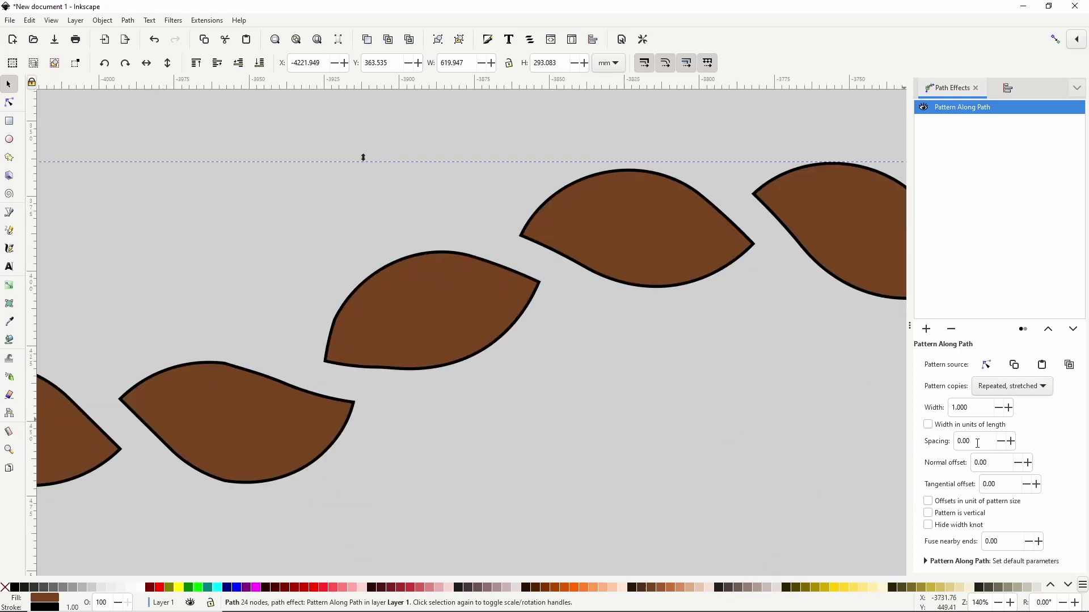
click(978, 442)
scroll(978, 443, down, 10)
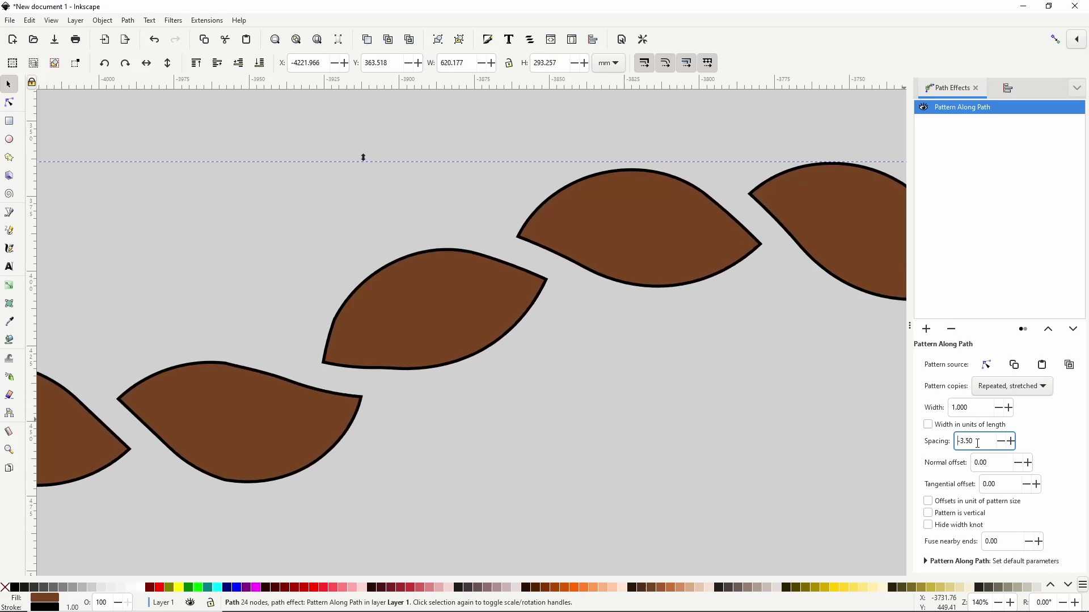
scroll(978, 443, down, 5)
scroll(978, 443, down, 5)
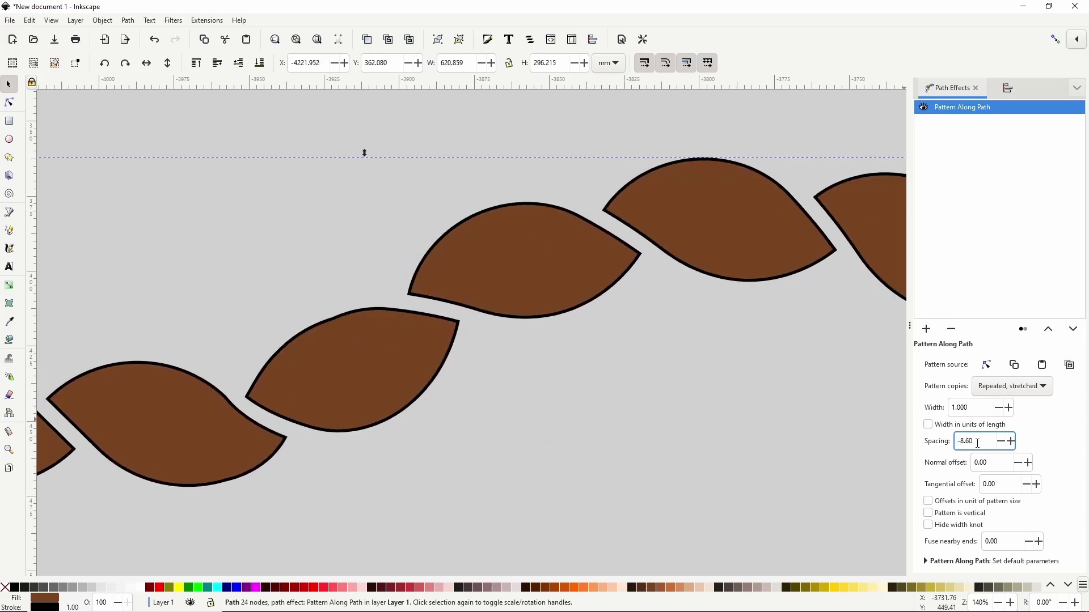
scroll(978, 443, down, 12)
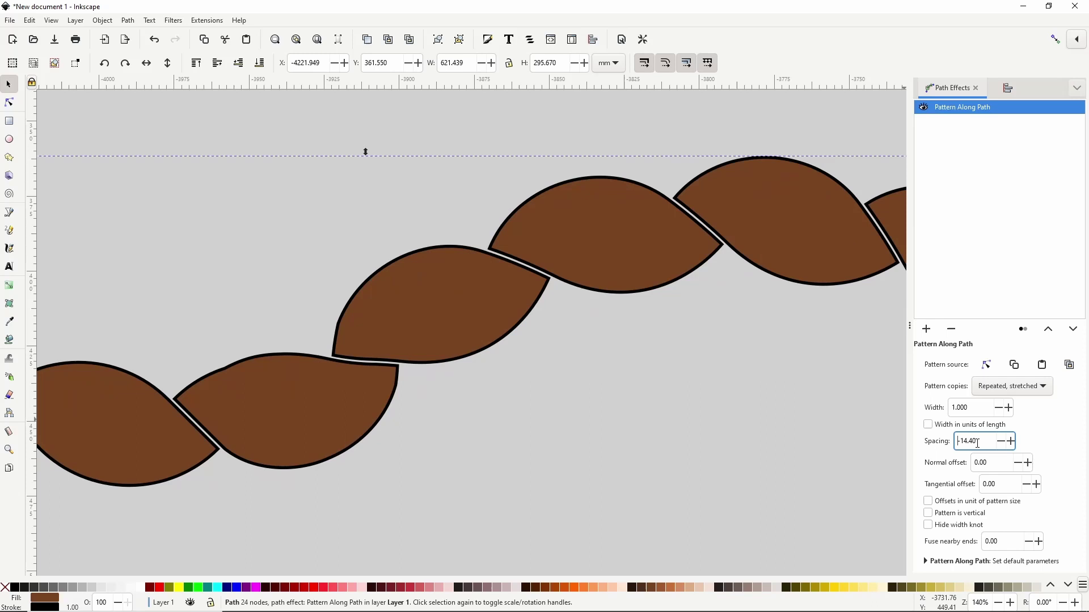
scroll(977, 443, down, 5)
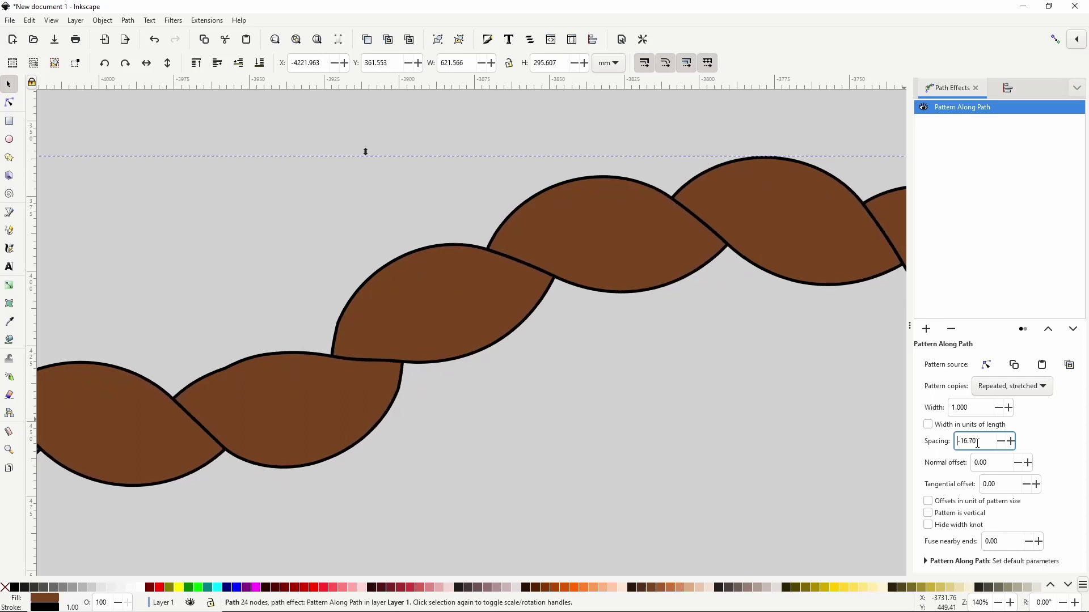
scroll(594, 376, down, 4)
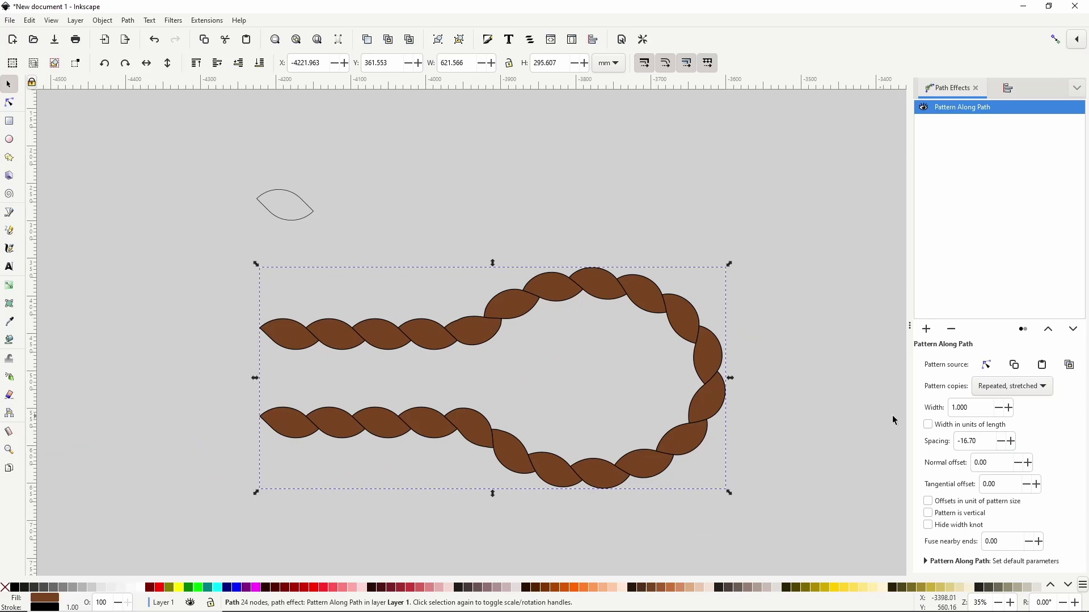
scroll(970, 403, up, 2)
scroll(970, 404, down, 10)
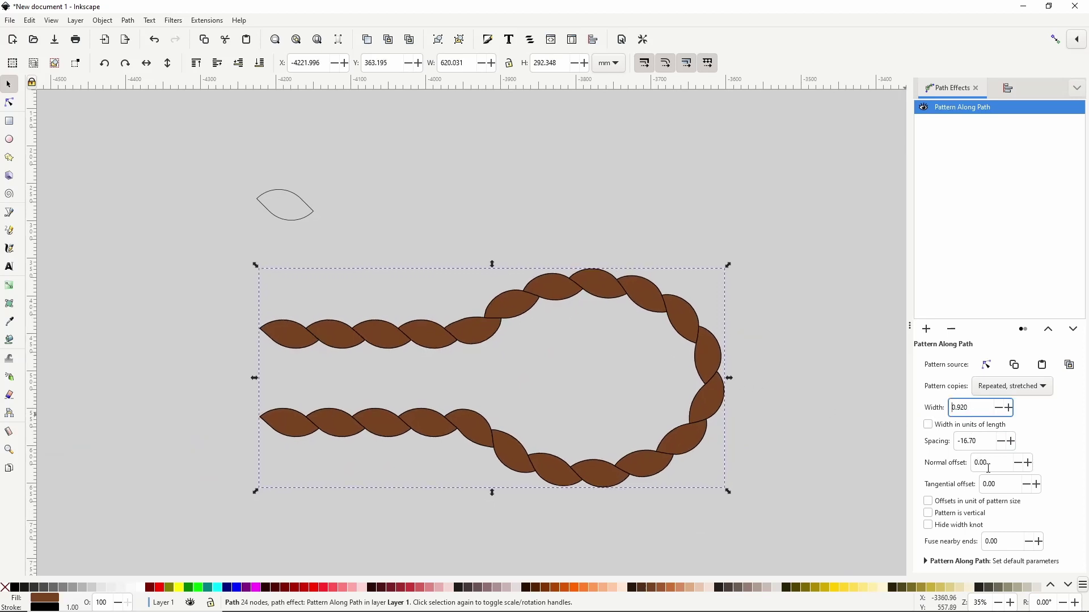
scroll(988, 469, down, 16)
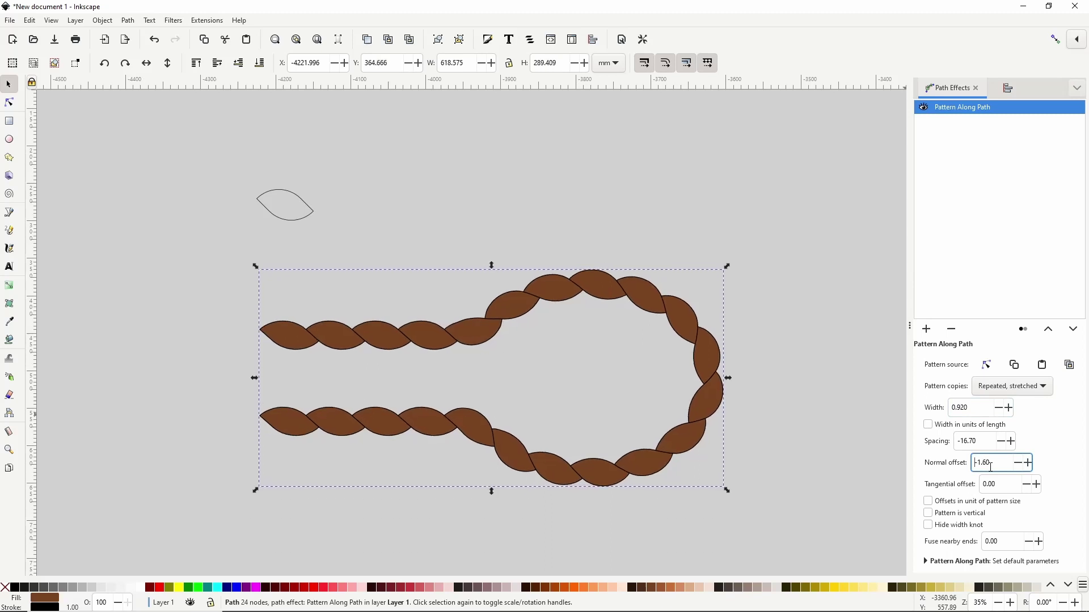
scroll(991, 466, up, 1)
scroll(992, 485, down, 13)
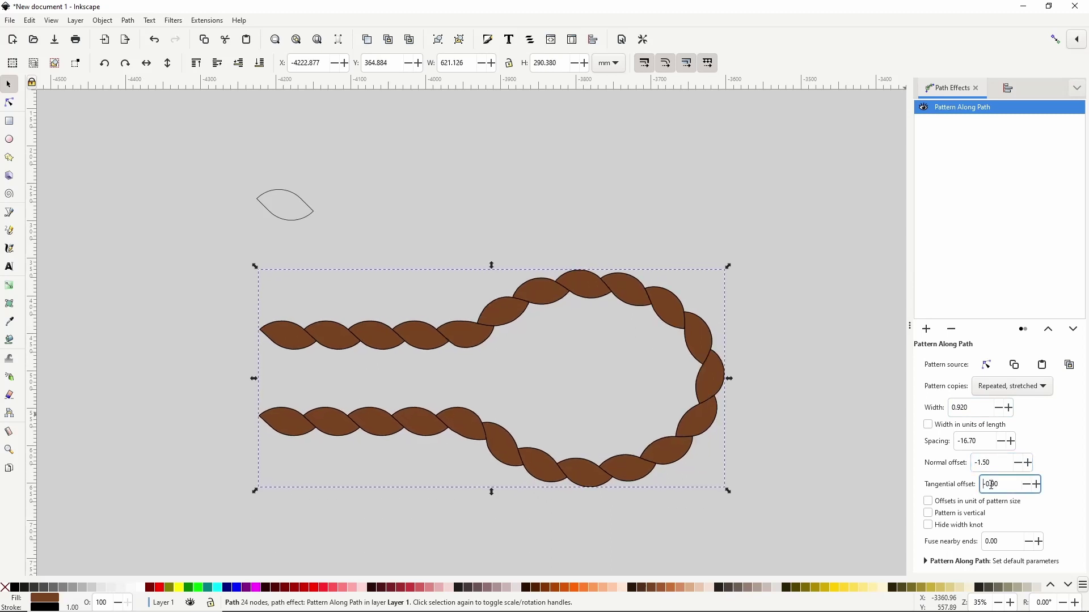
scroll(991, 484, up, 2)
Duplicate the rope, flip it horizontally, shift it right and colour it lighter brown
right_click(586, 292)
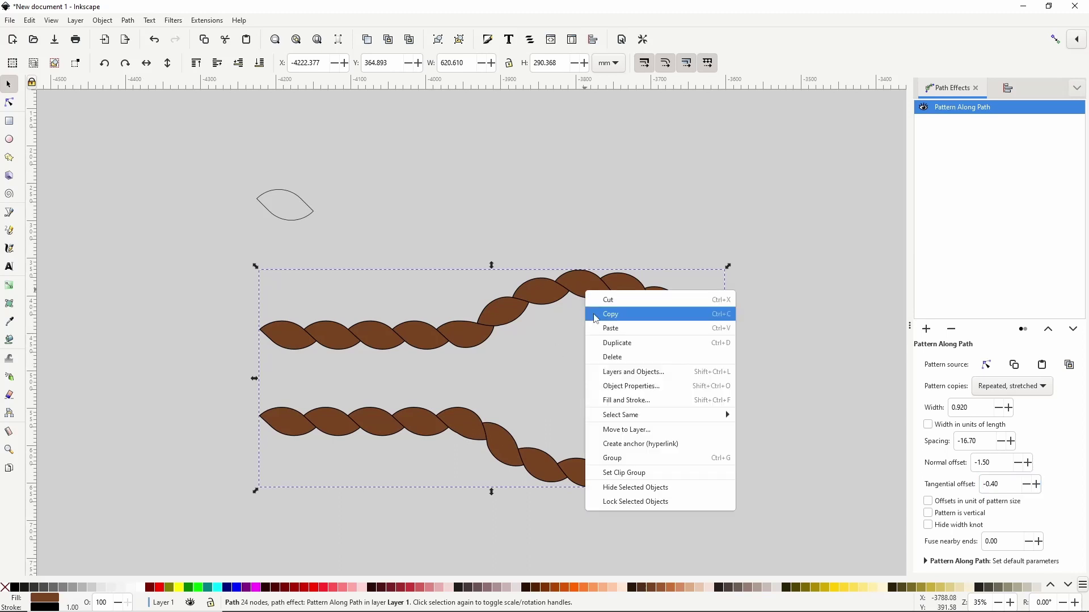
click(608, 340)
key(h)
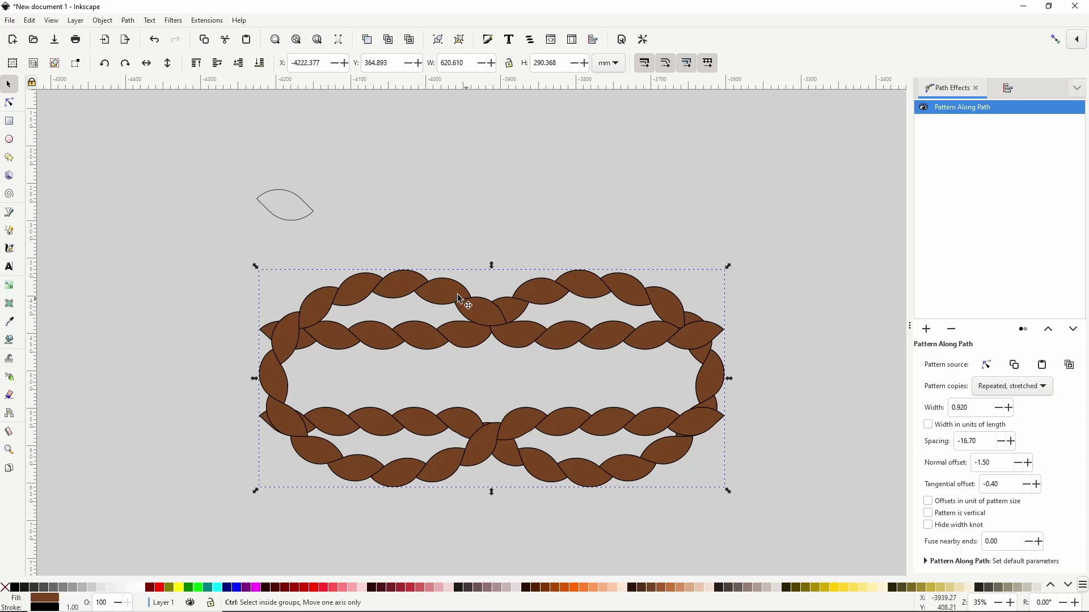
drag(421, 283, 545, 304)
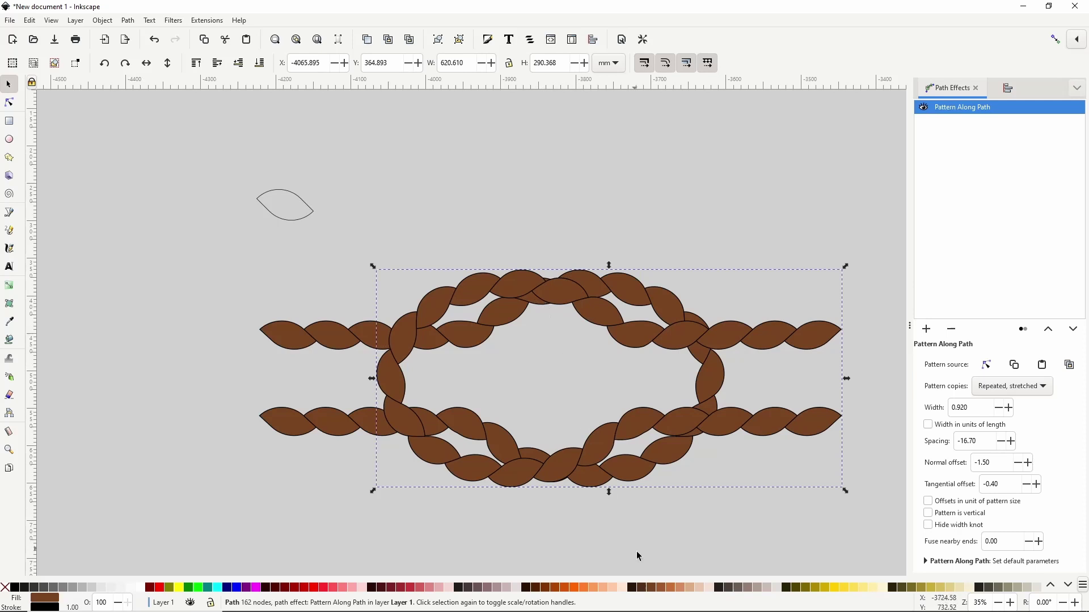
click(660, 588)
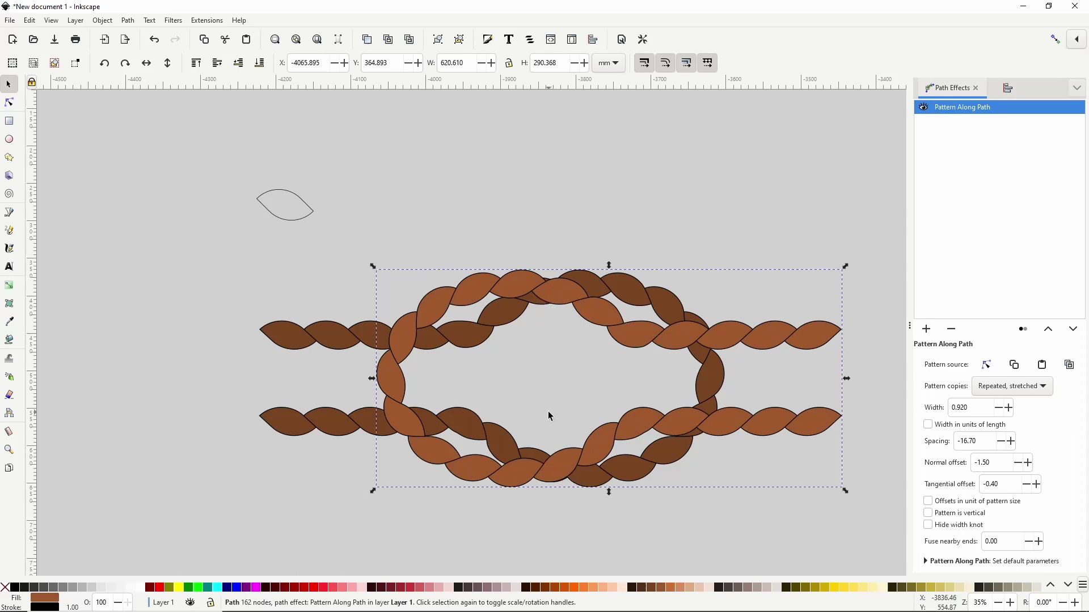
Duplicate the darker rope so a copy sits on top of the lighter one
right_click(628, 288)
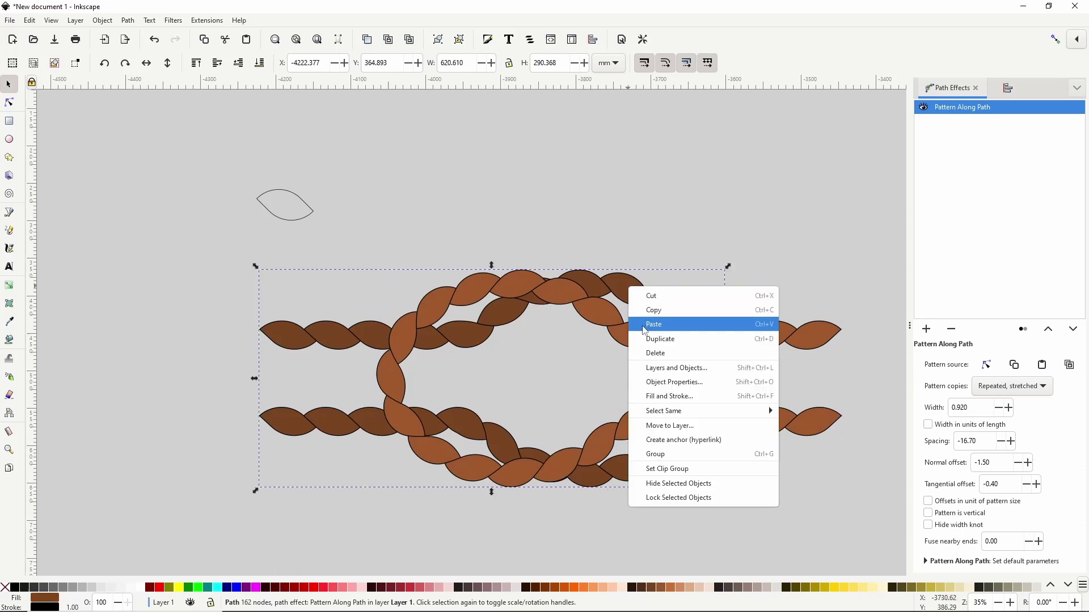
click(661, 339)
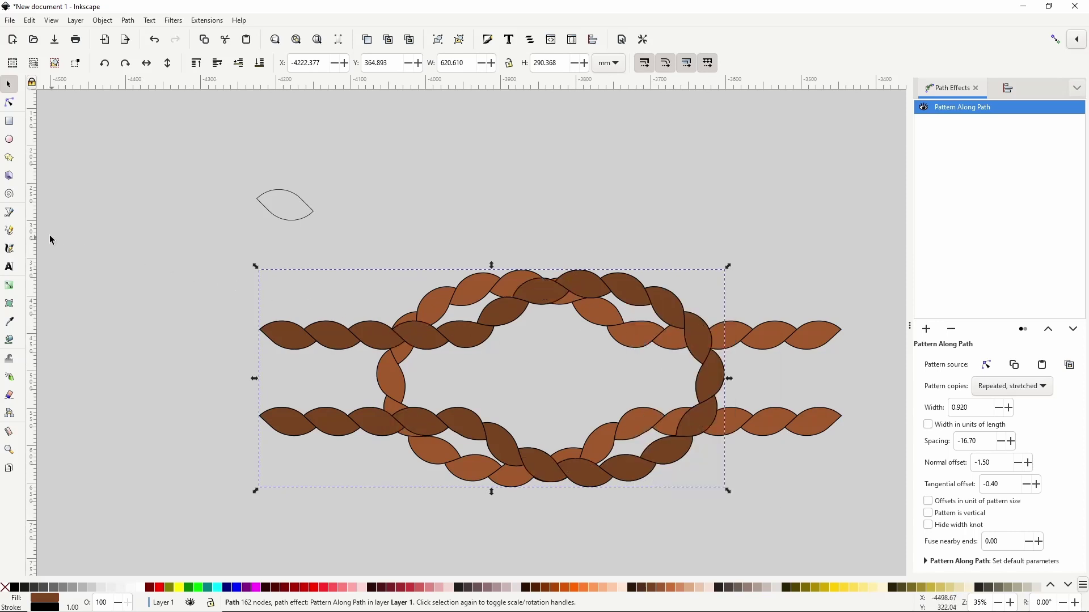
click(9, 212)
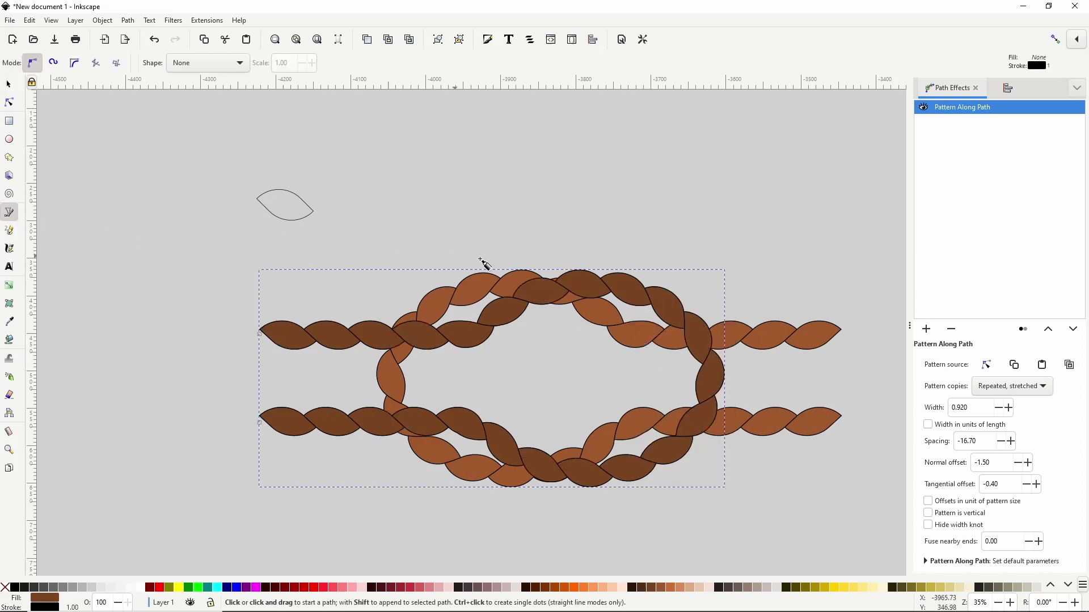
Draw two four-point diamond outlines over the knot's top and bottom crossings
click(629, 311)
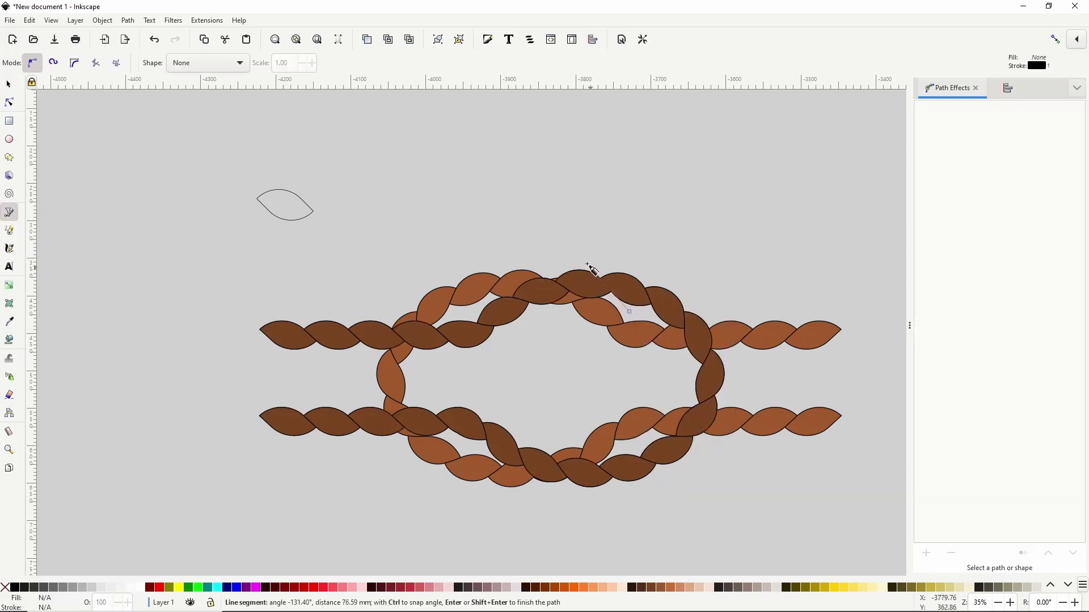
click(553, 239)
click(466, 312)
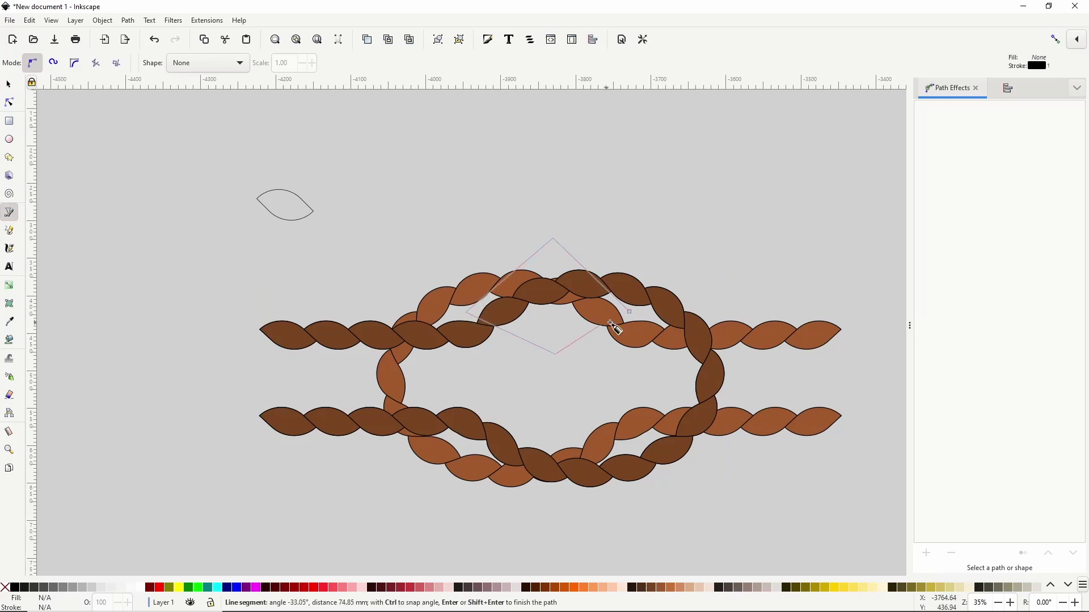
click(556, 355)
click(630, 312)
click(561, 393)
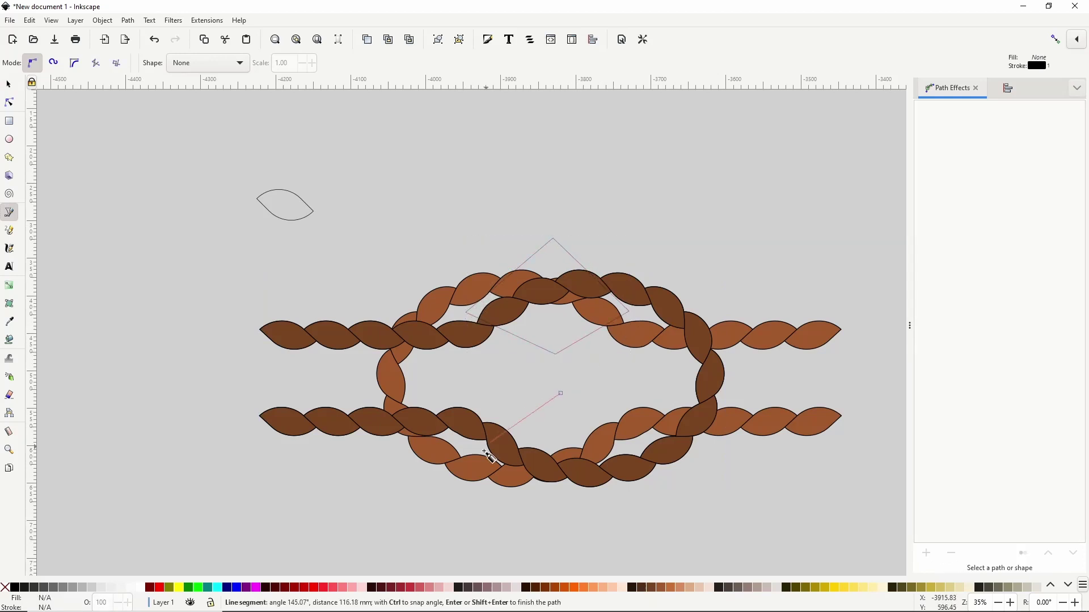
click(474, 448)
click(561, 524)
click(628, 448)
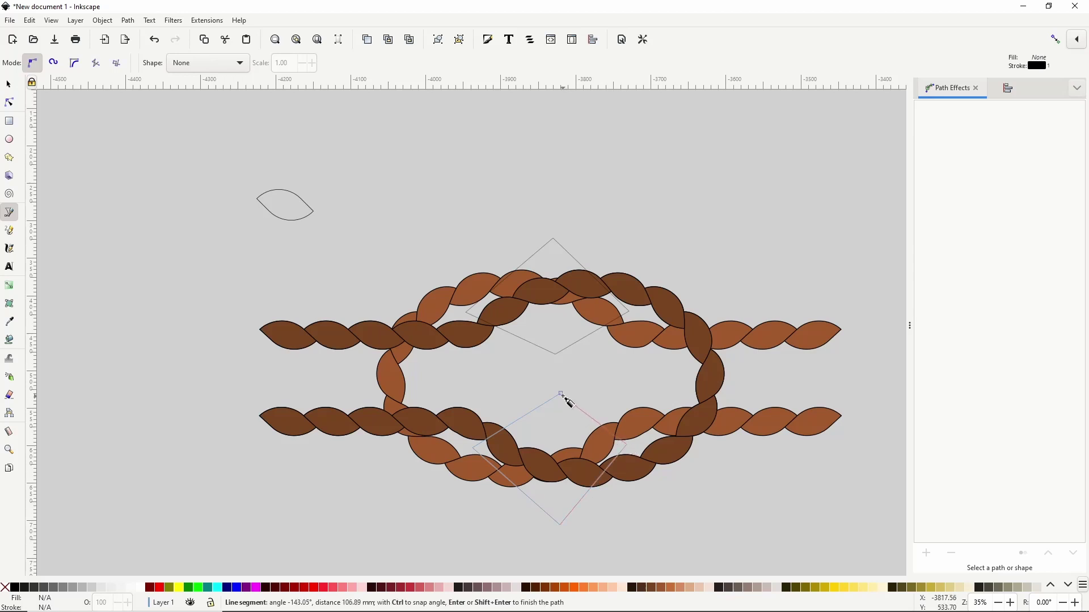
click(561, 393)
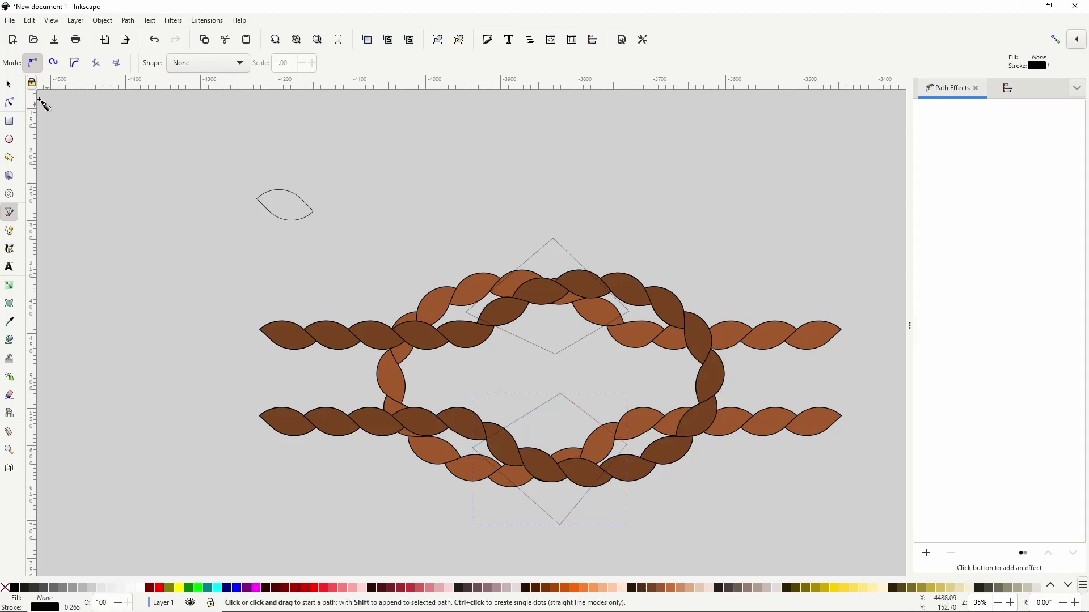
Select both diamonds and merge them with Path > Union
click(8, 84)
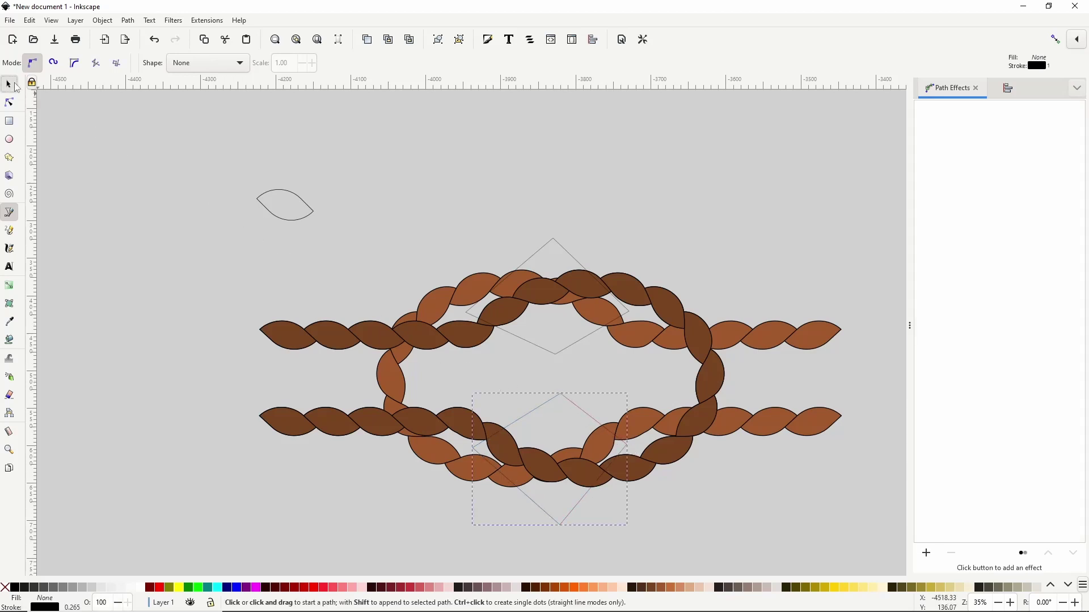
shift+click(533, 346)
click(122, 19)
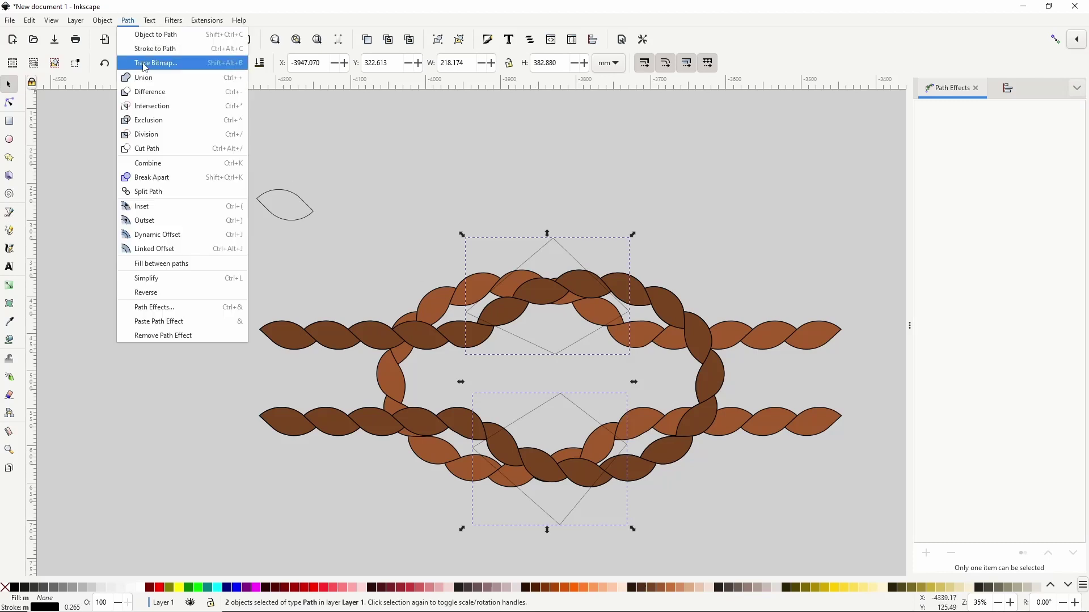
click(152, 78)
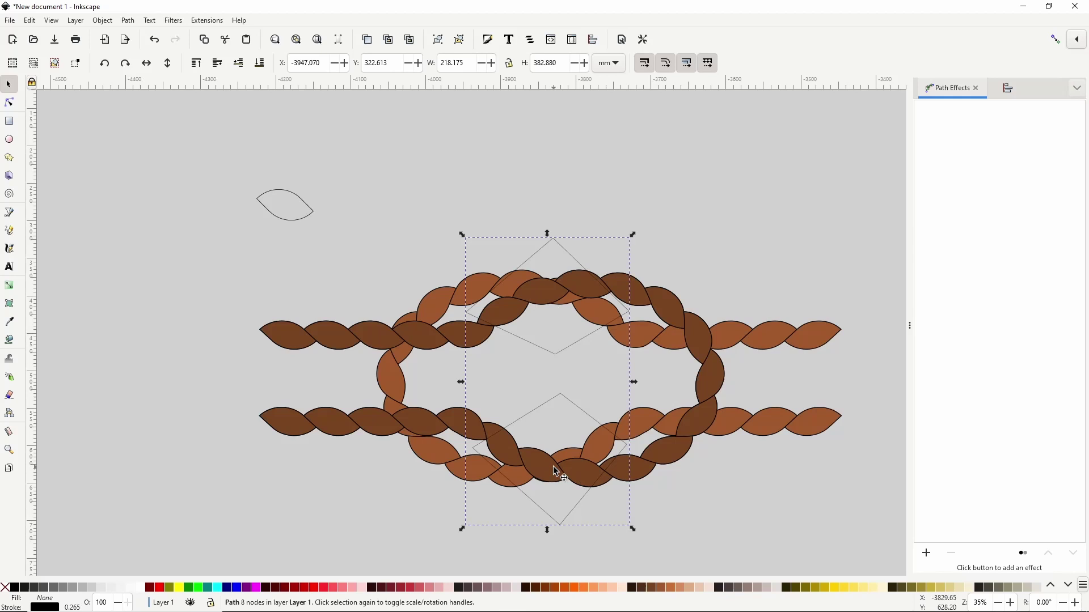
Intersect the braid with the diamonds, keeping only the braid inside them
key(shift)
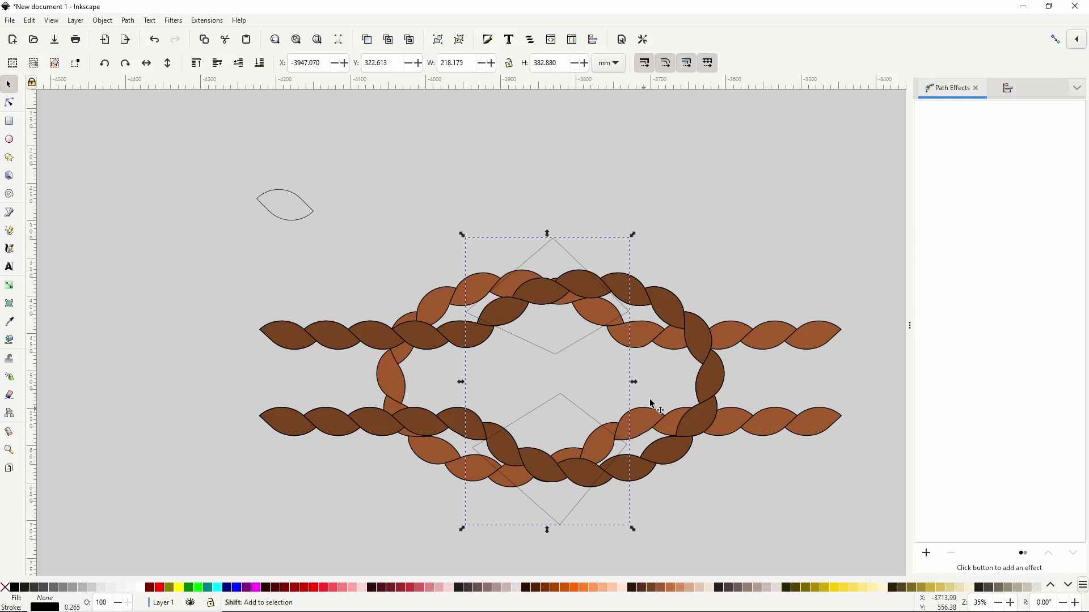
shift+click(666, 305)
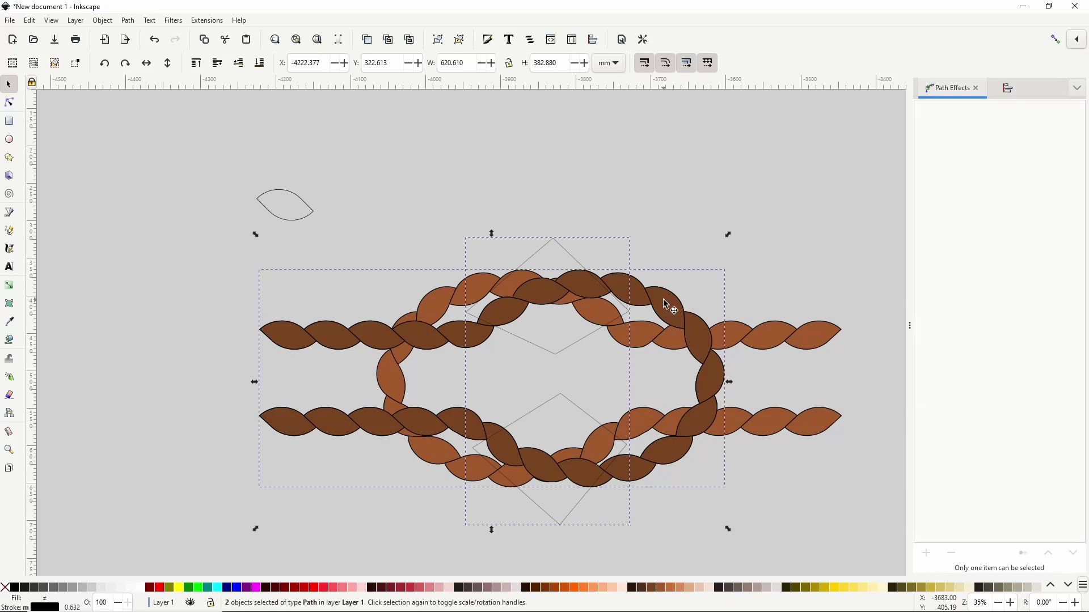
click(127, 21)
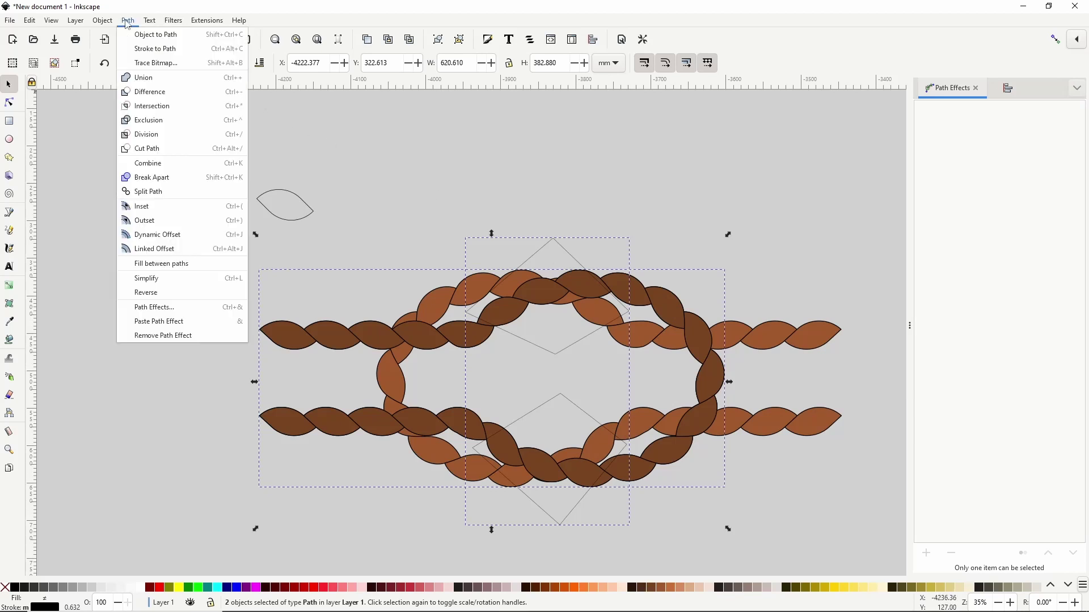
click(158, 112)
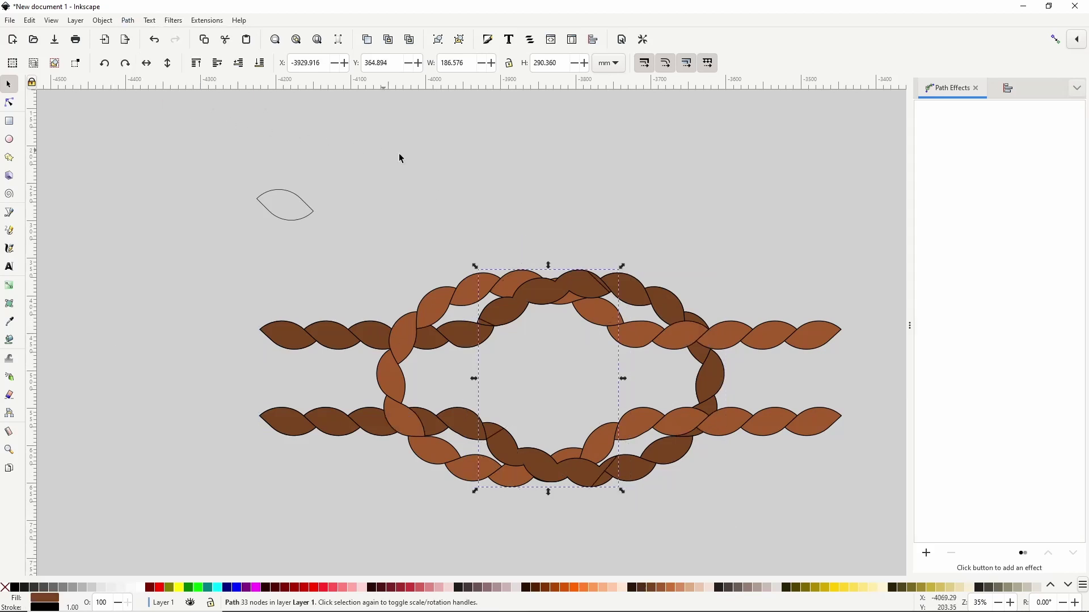
Colour the cut-out crossing piece red, leaving it in its original position
drag(555, 293, 556, 227)
key(ctrl+z)
click(163, 590)
drag(554, 294, 564, 319)
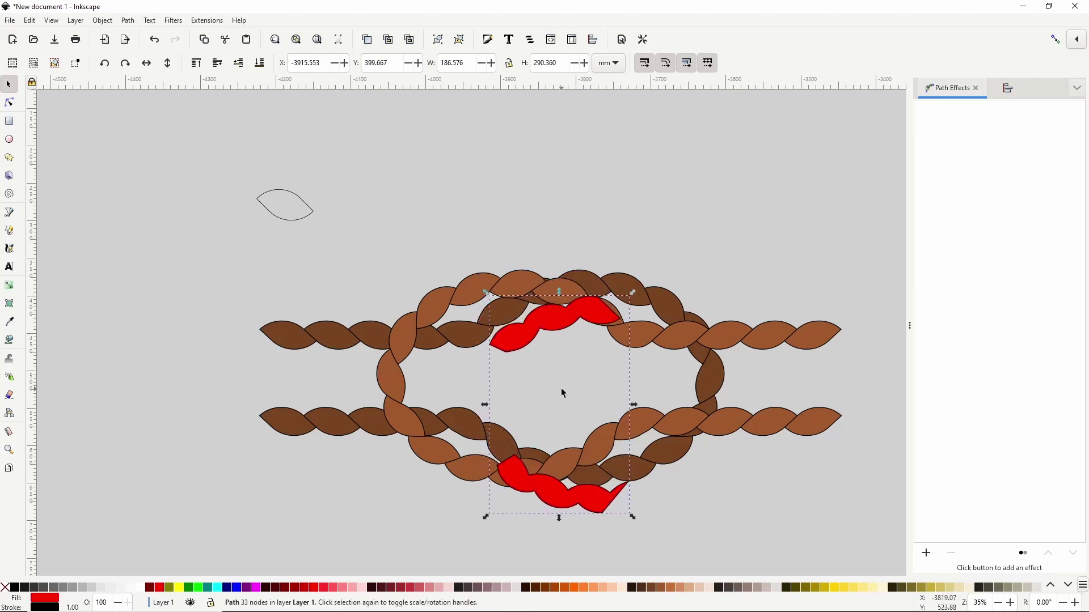
key(ctrl+z)
ctrl+scroll(563, 297, up, 3)
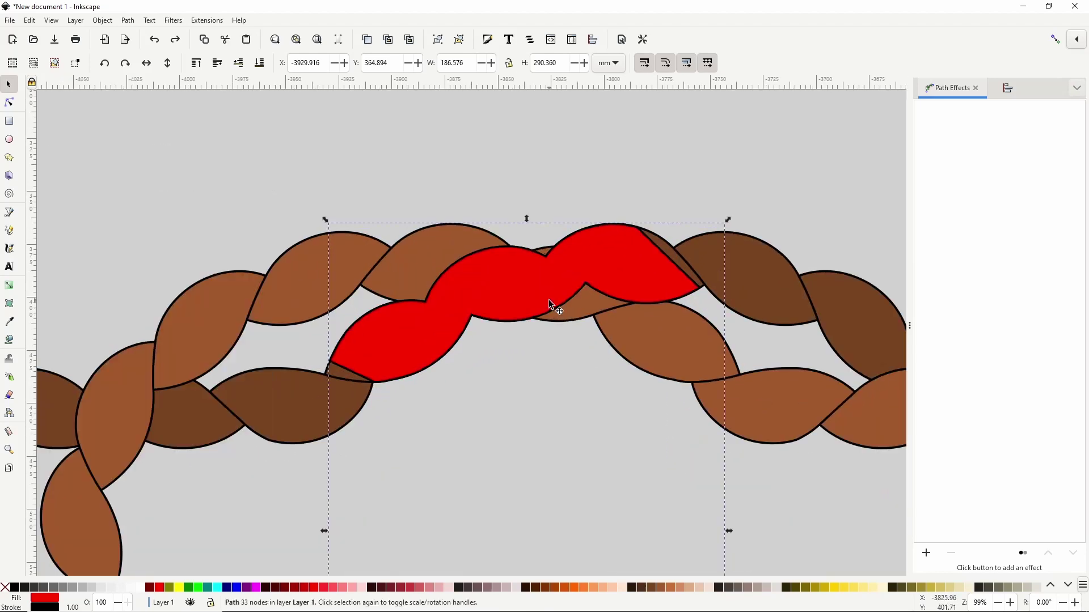
drag(549, 306, 527, 281)
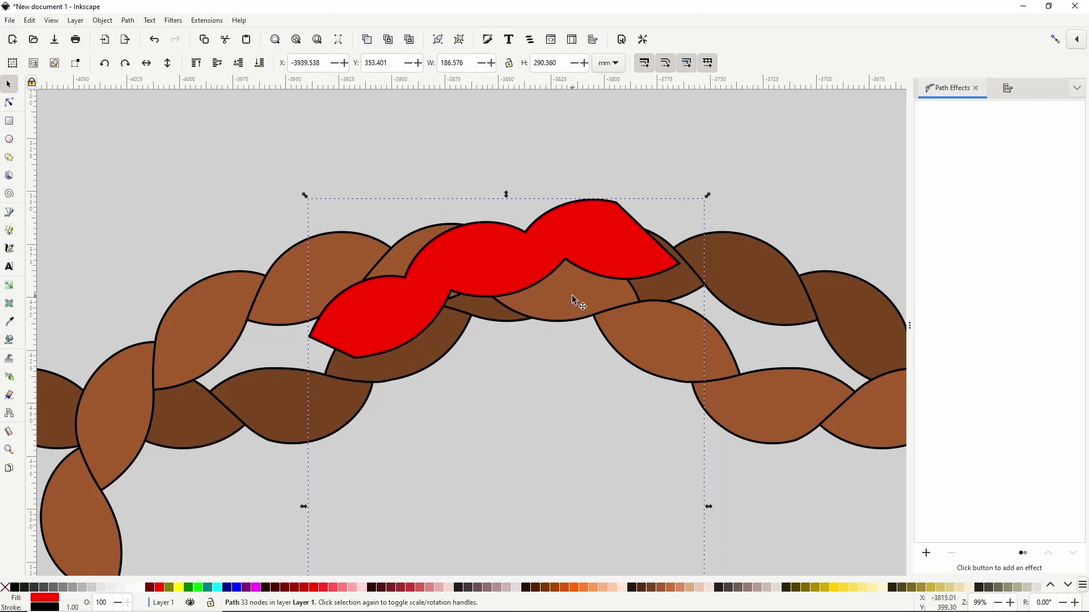
key(ctrl+z)
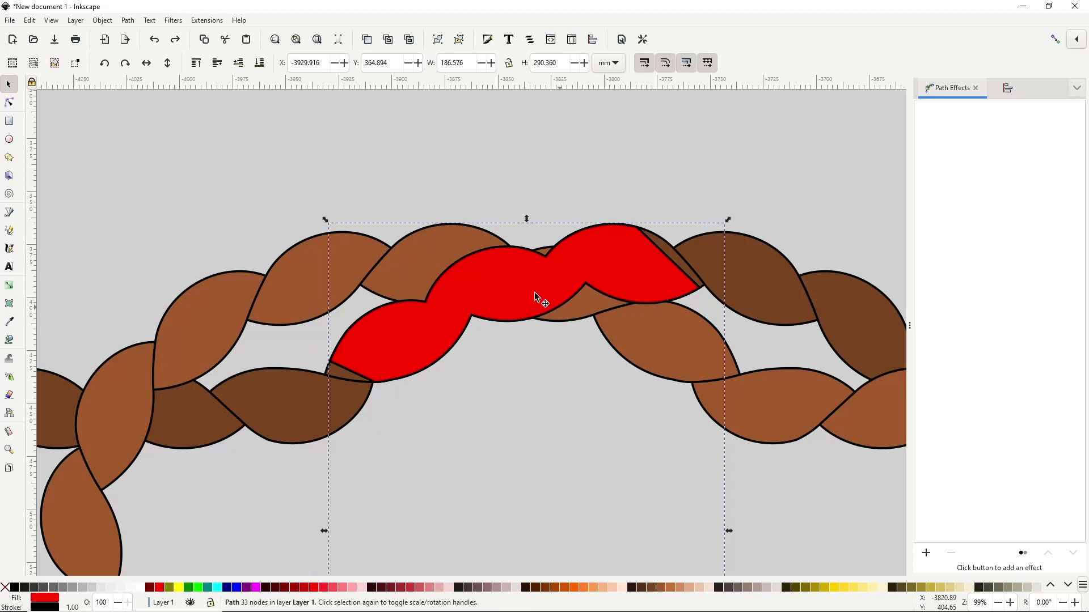
Convert the red piece's outline into a shape with Stroke to Path
click(129, 21)
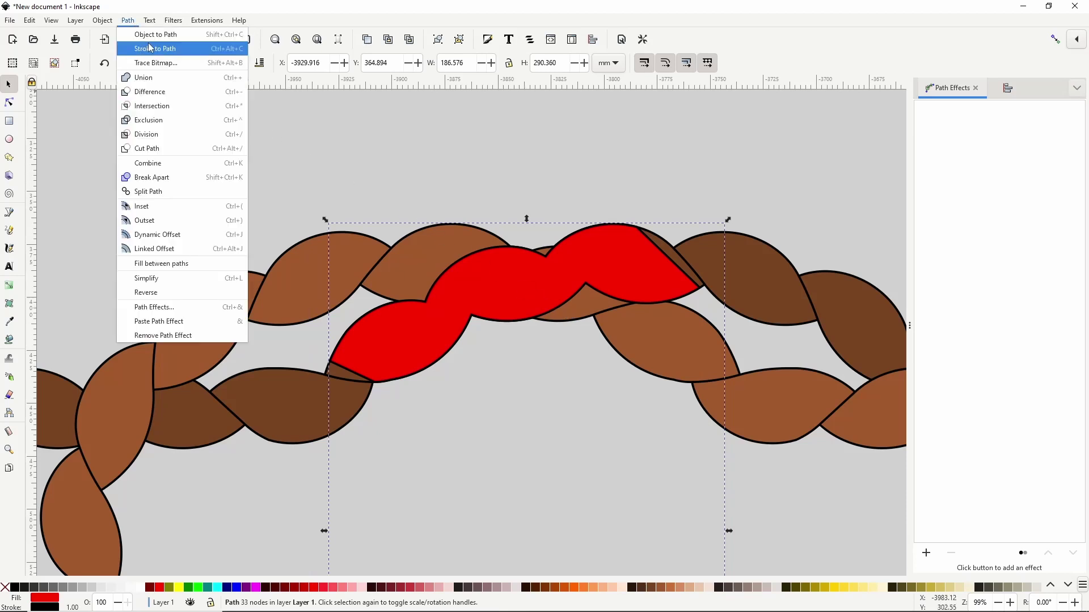
click(150, 49)
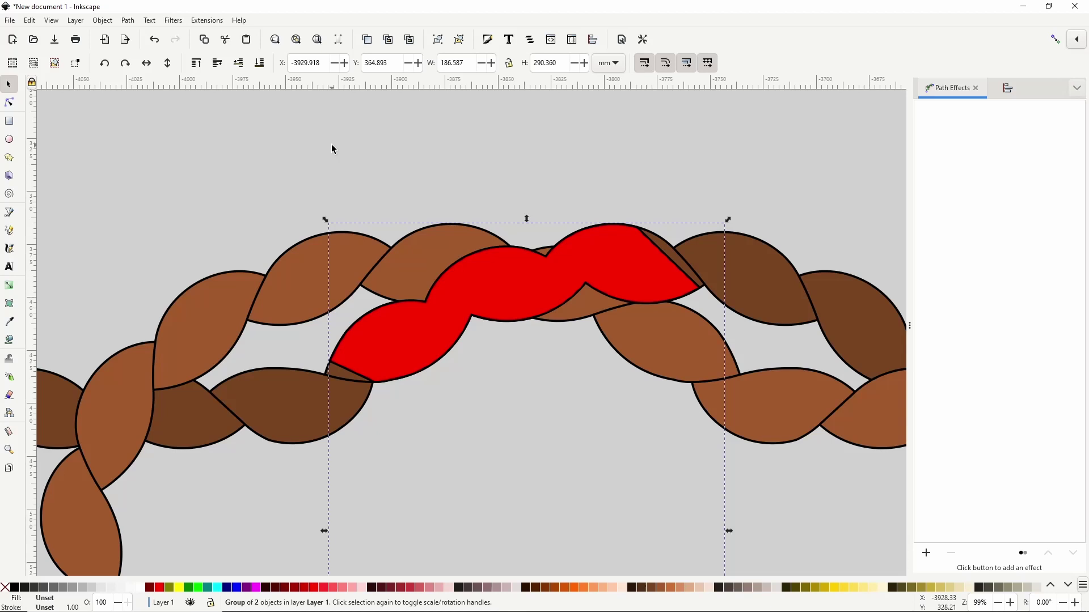
ctrl+click(491, 278)
mouse_move(494, 278)
mouse_down()
mouse_move(521, 337)
mouse_move(490, 257)
mouse_up()
drag(483, 253, 418, 169)
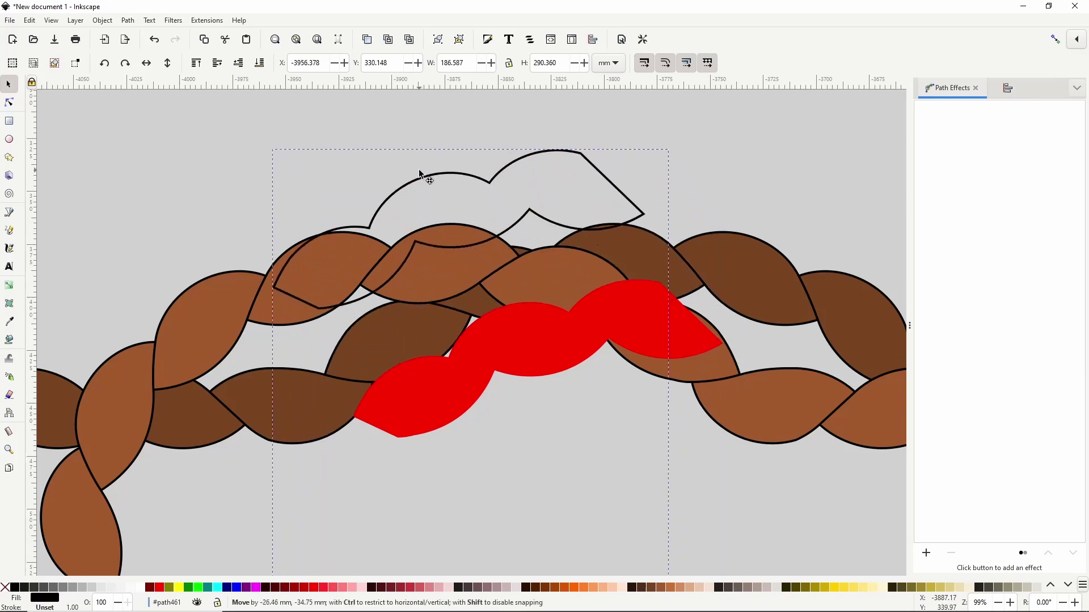
drag(500, 219, 549, 287)
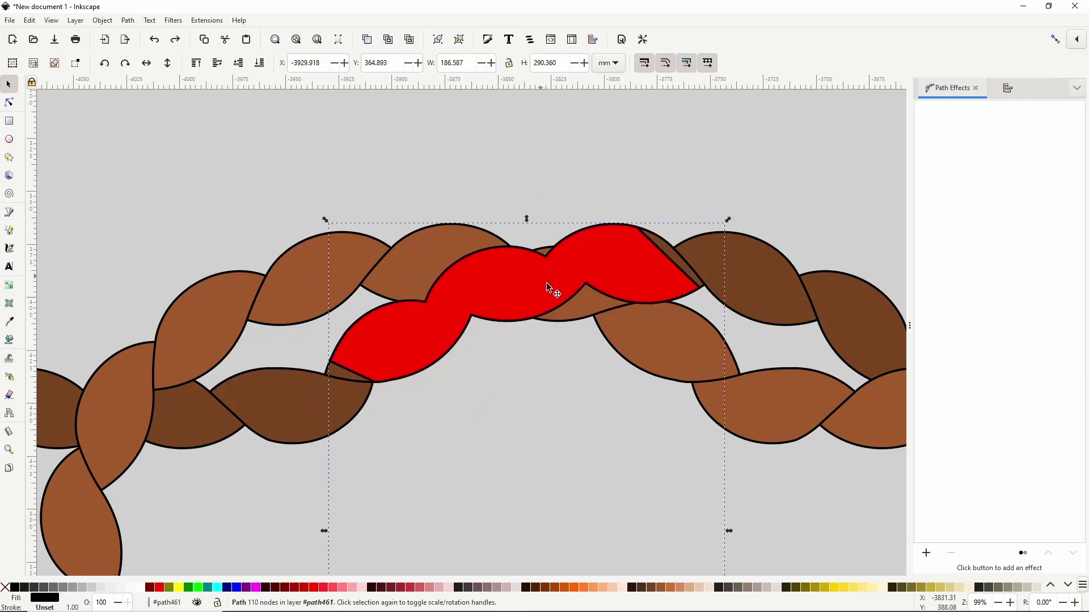
scroll(579, 419, down, 2)
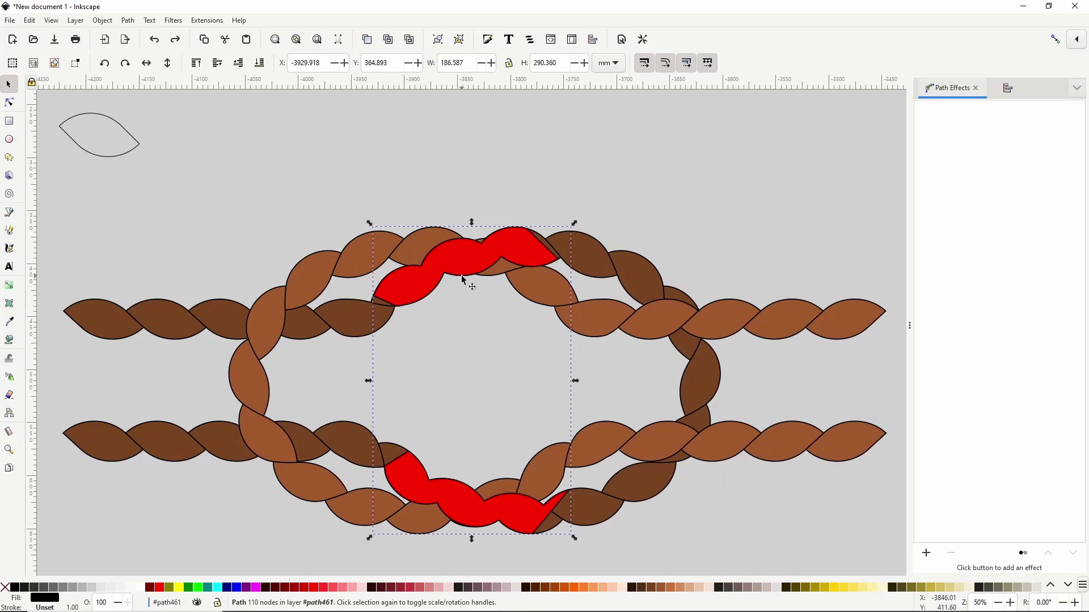
Ungroup the red group and union the outline and fill into one path
click(601, 258)
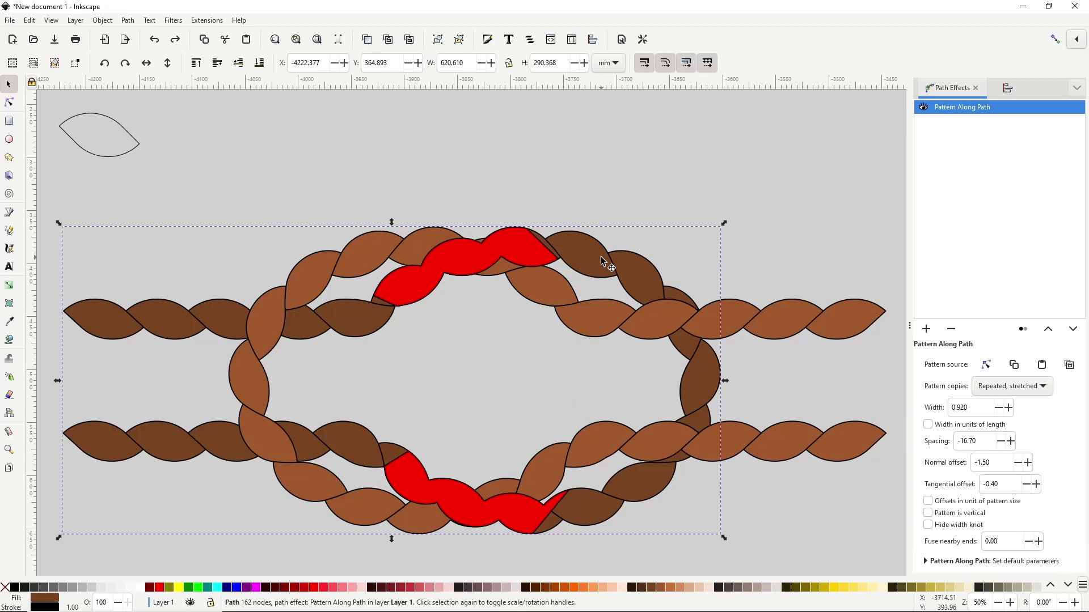
click(509, 243)
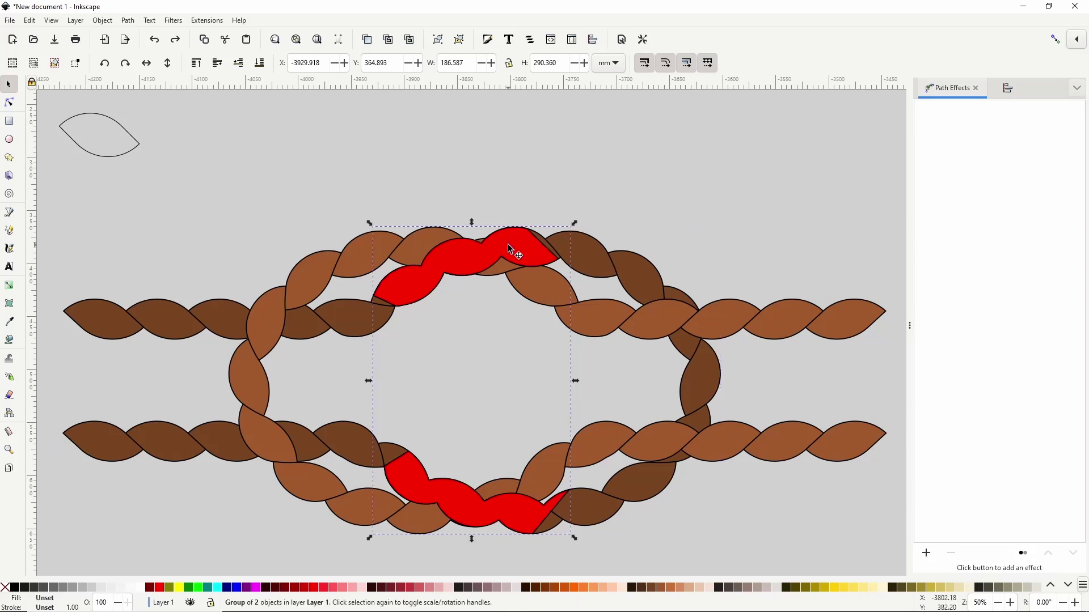
right_click(508, 244)
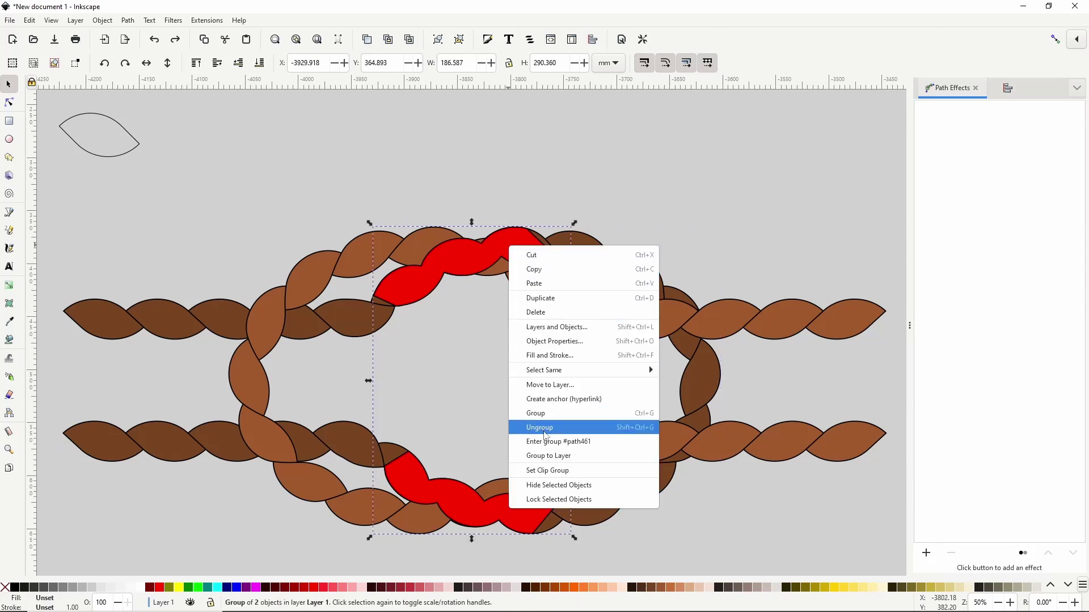
click(545, 428)
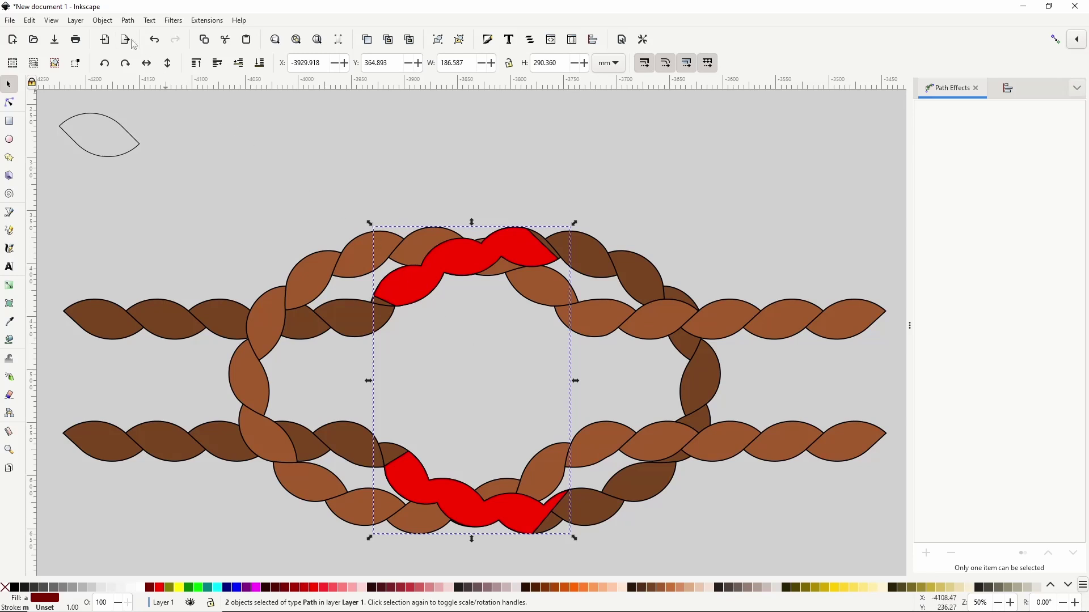
click(127, 21)
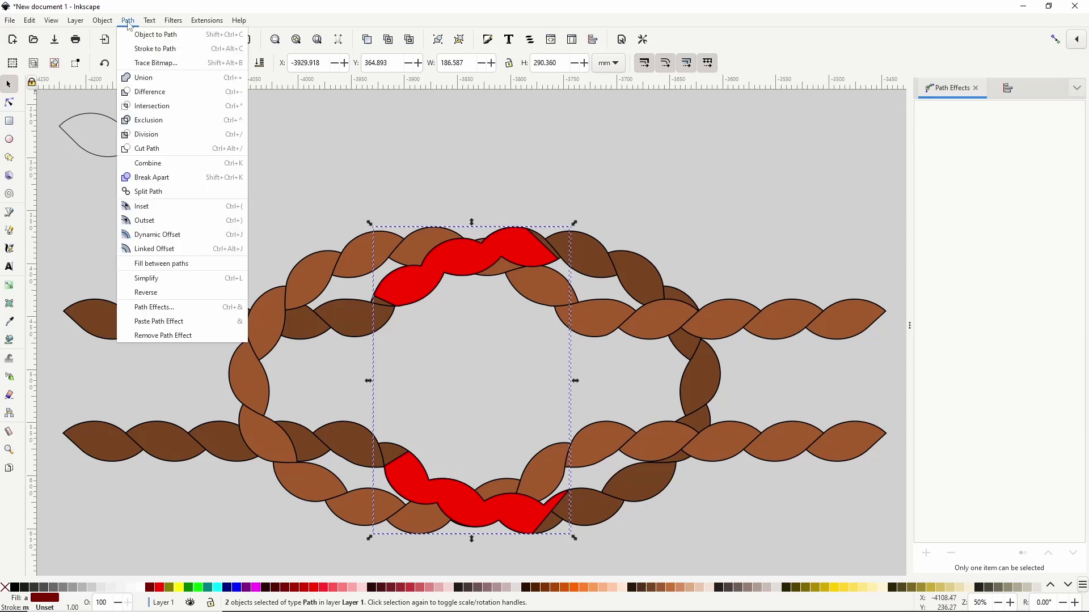
click(155, 82)
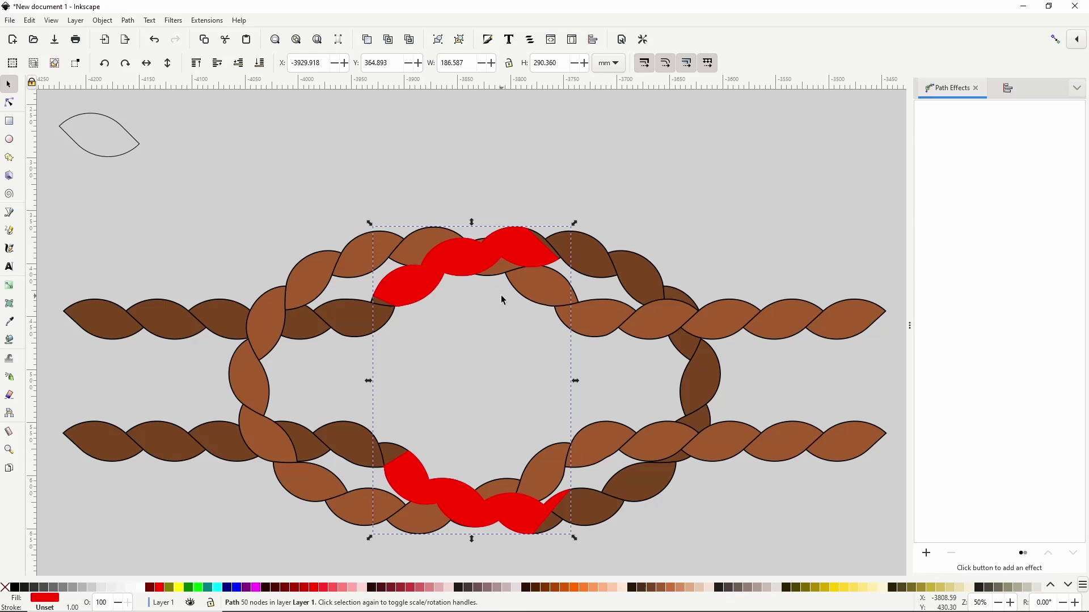
Apply Set Inverse Clip (LPE) to the brown rope using the red crossing shape
shift+click(542, 285)
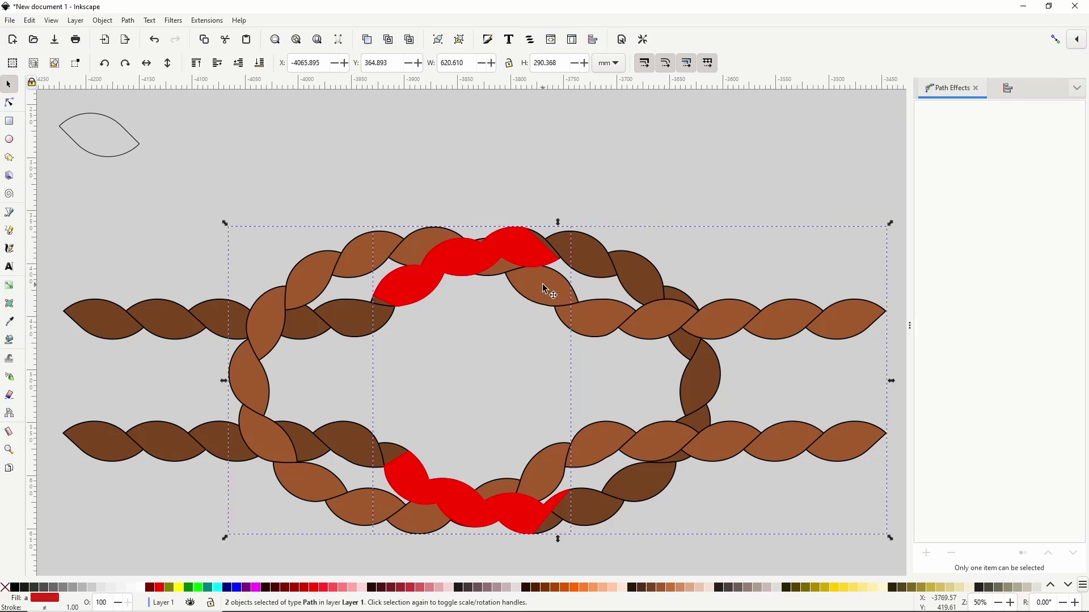
click(102, 21)
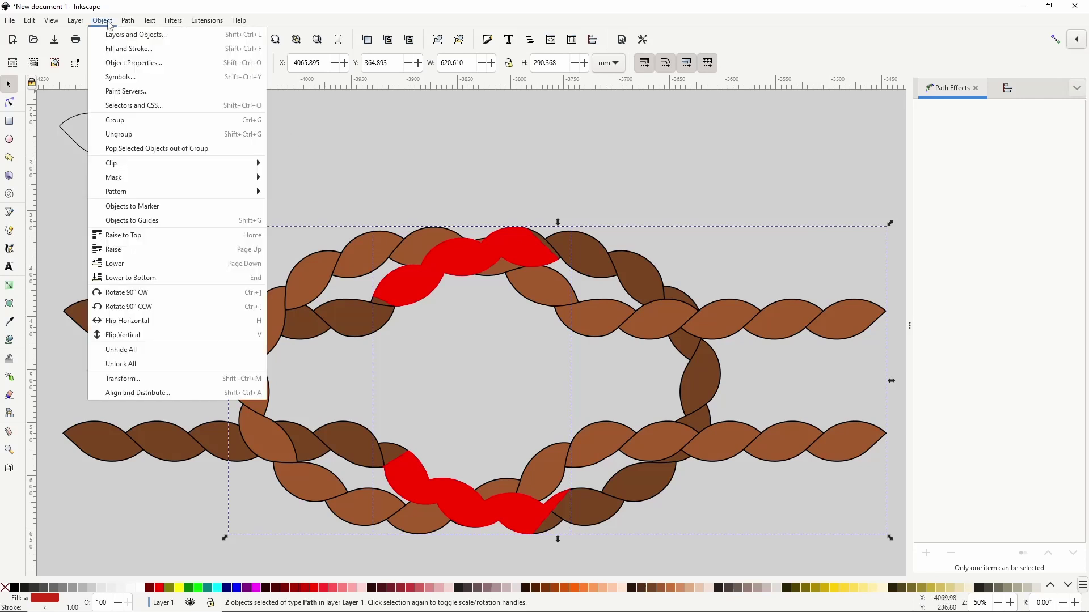
mouse_move(248, 164)
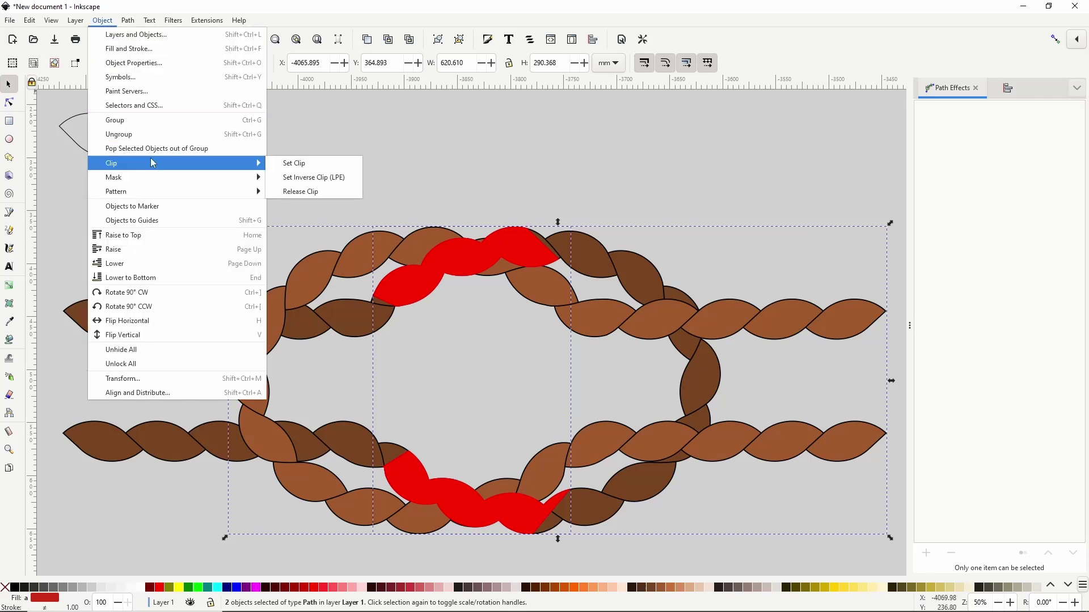
click(295, 180)
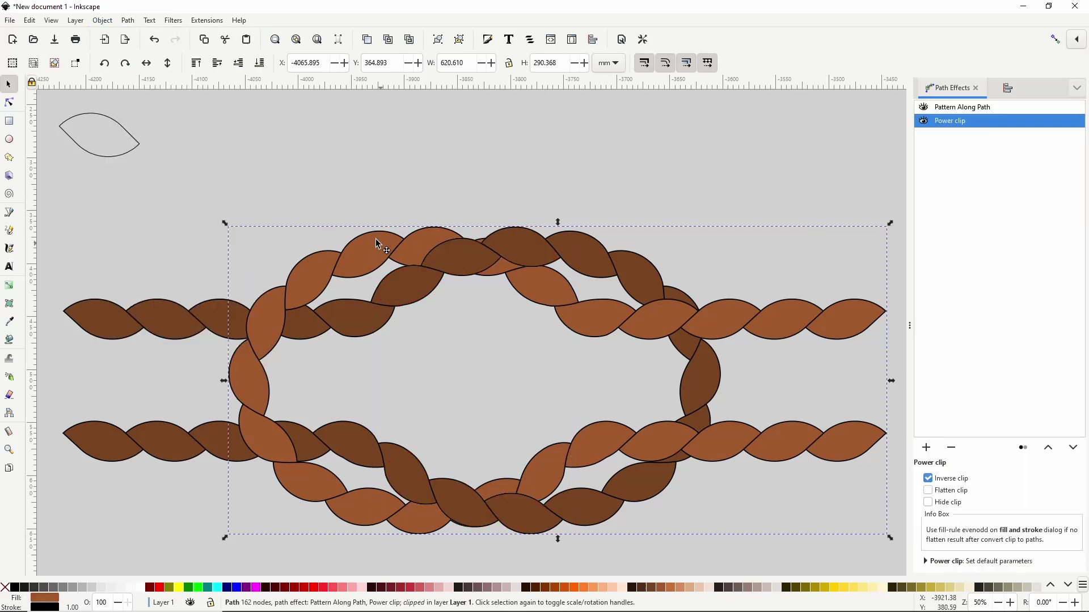
drag(376, 239, 343, 200)
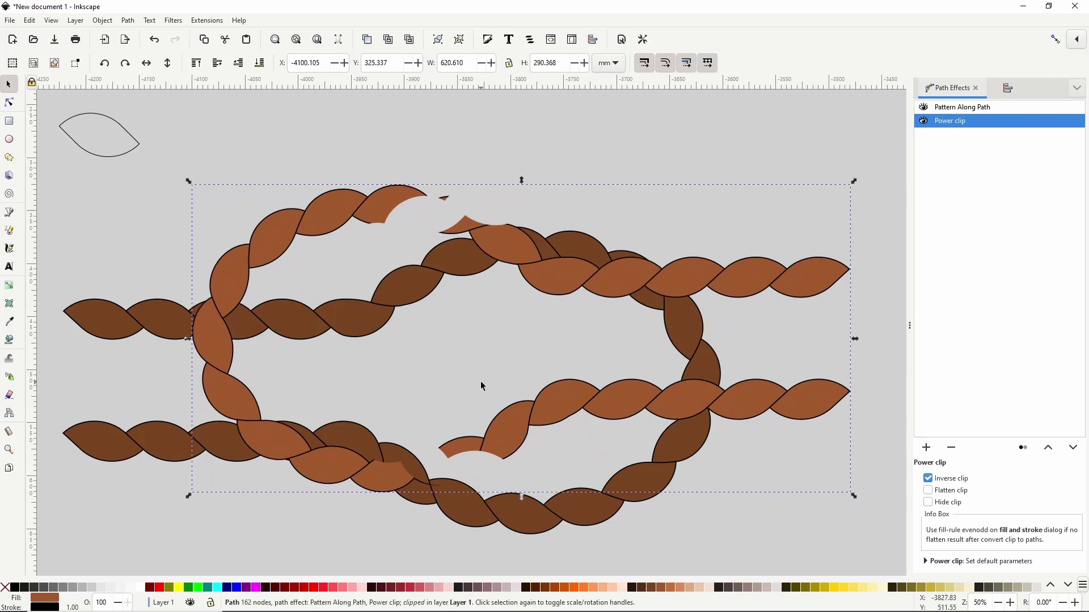
key(ctrl+z)
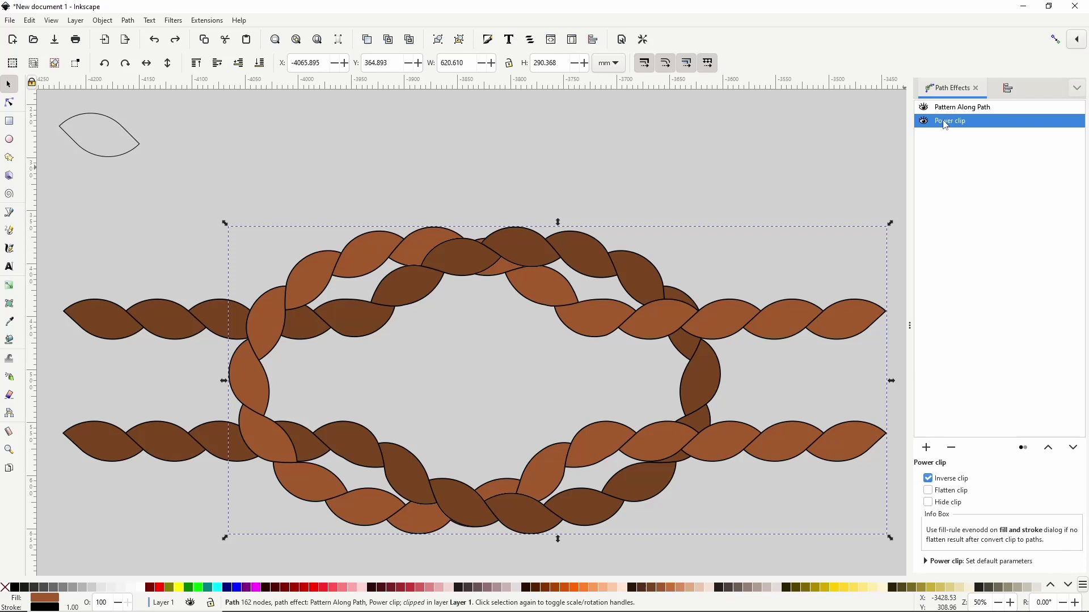
Test the Inverse clip option by switching it off, then leave it checked
click(928, 480)
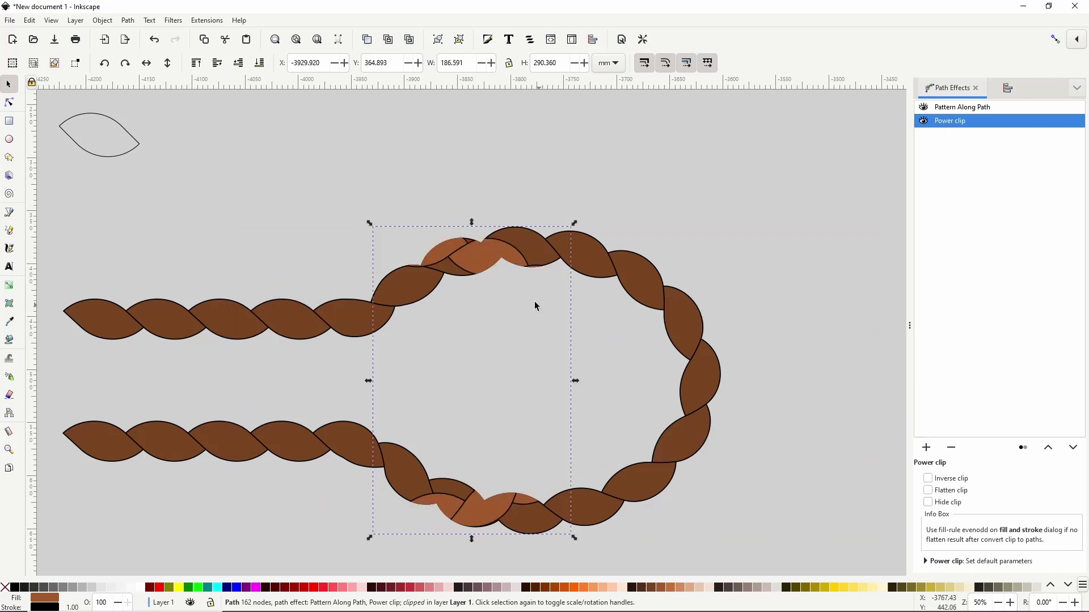
drag(476, 260, 478, 187)
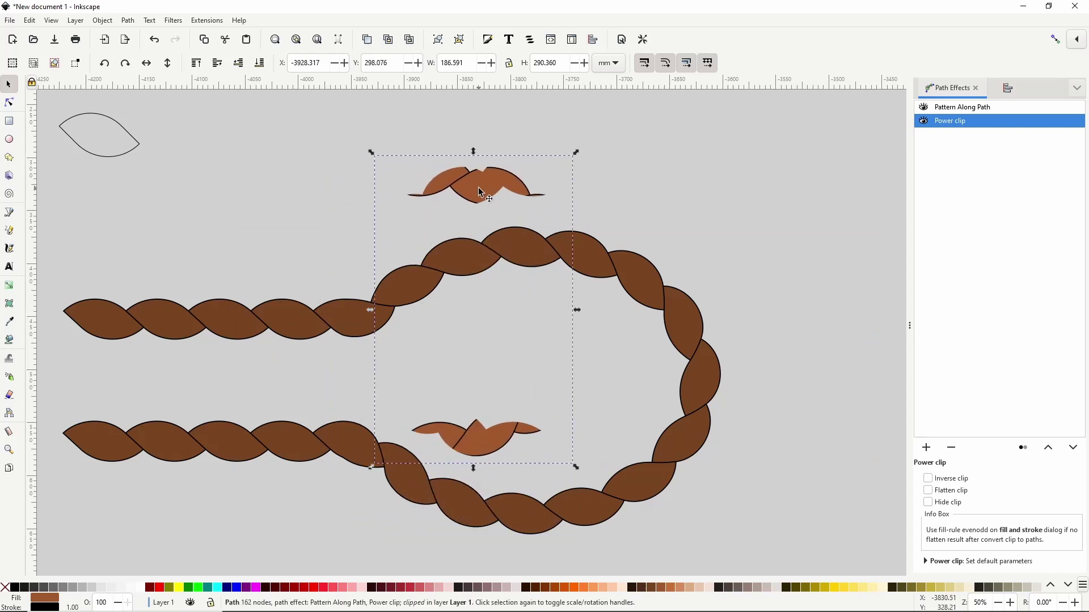
key(ctrl+z)
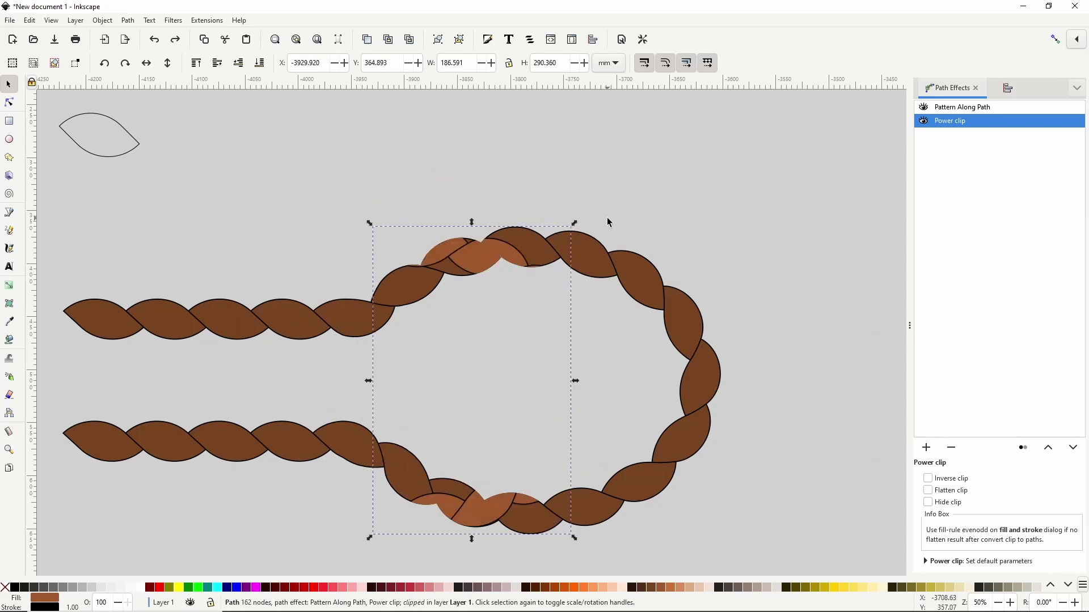
click(928, 479)
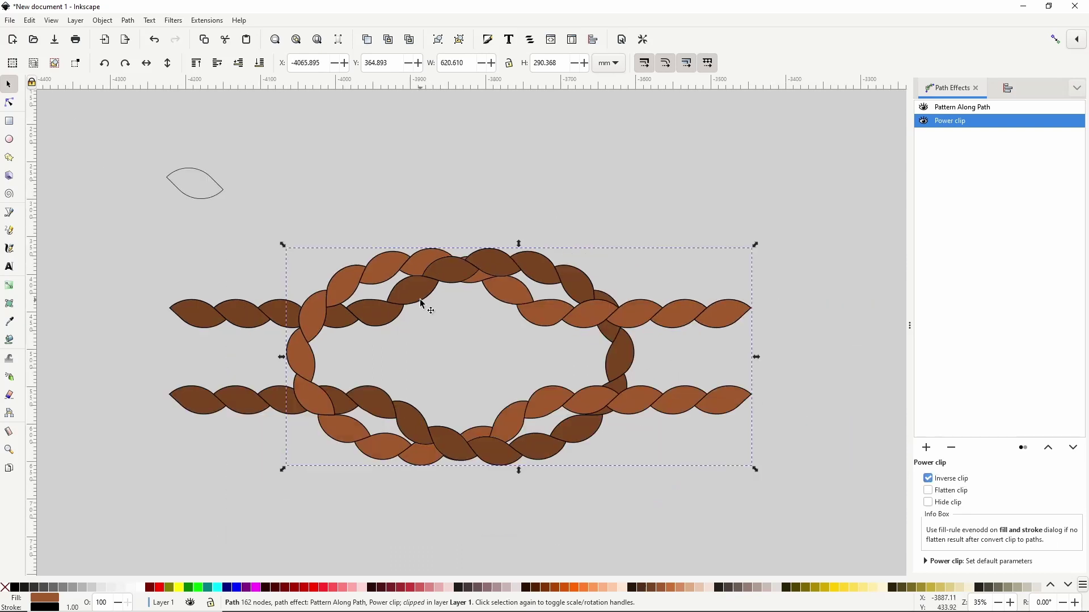
Draw a short horizontal line left of the leaf outline with the Pen tool
scroll(425, 301, down, 1)
scroll(163, 181, up, 3)
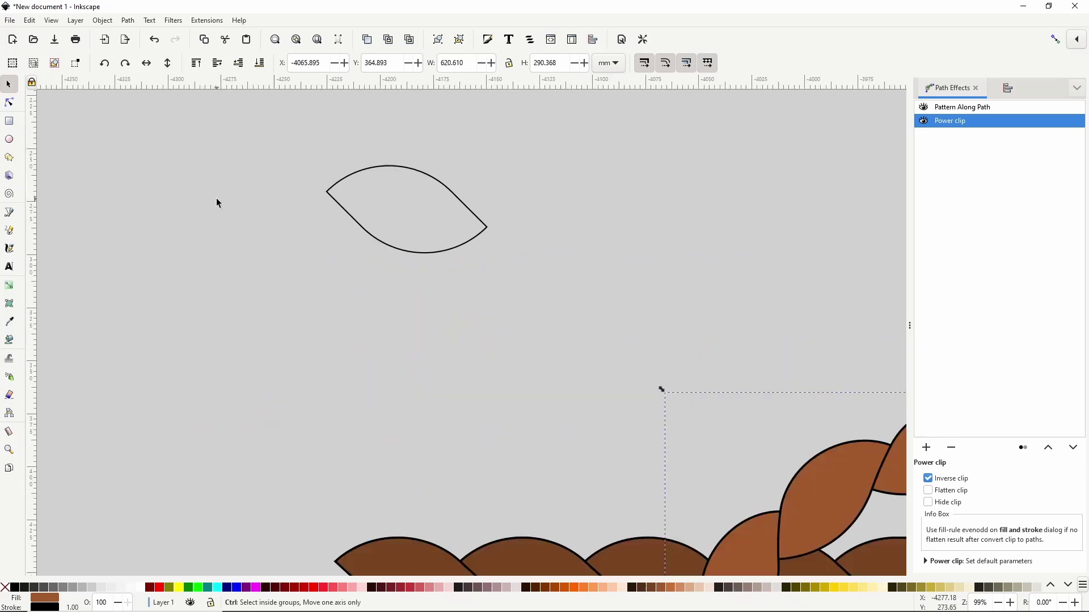
click(10, 215)
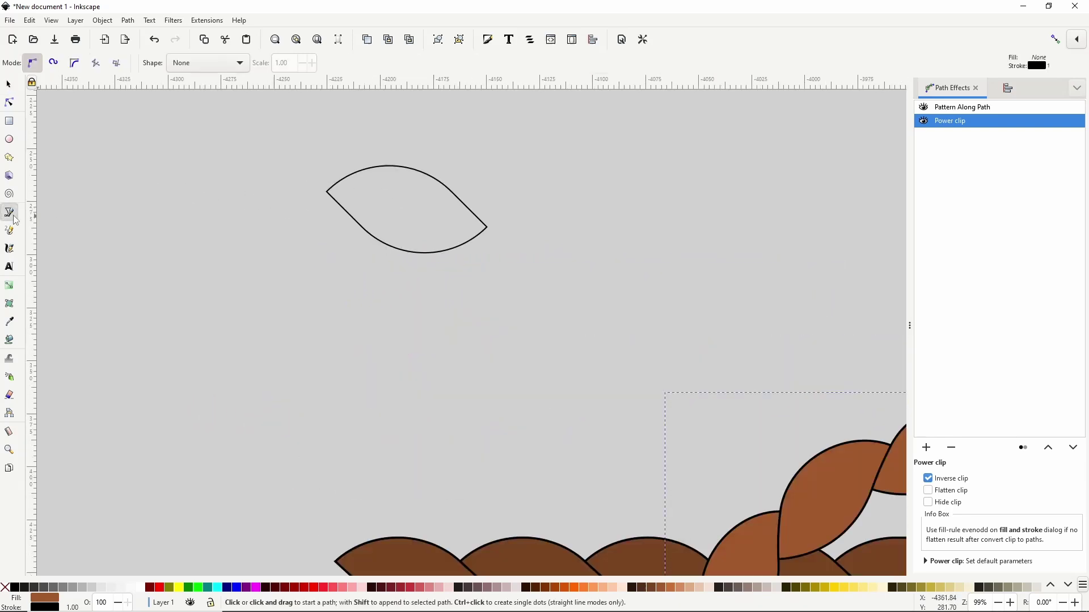
click(199, 239)
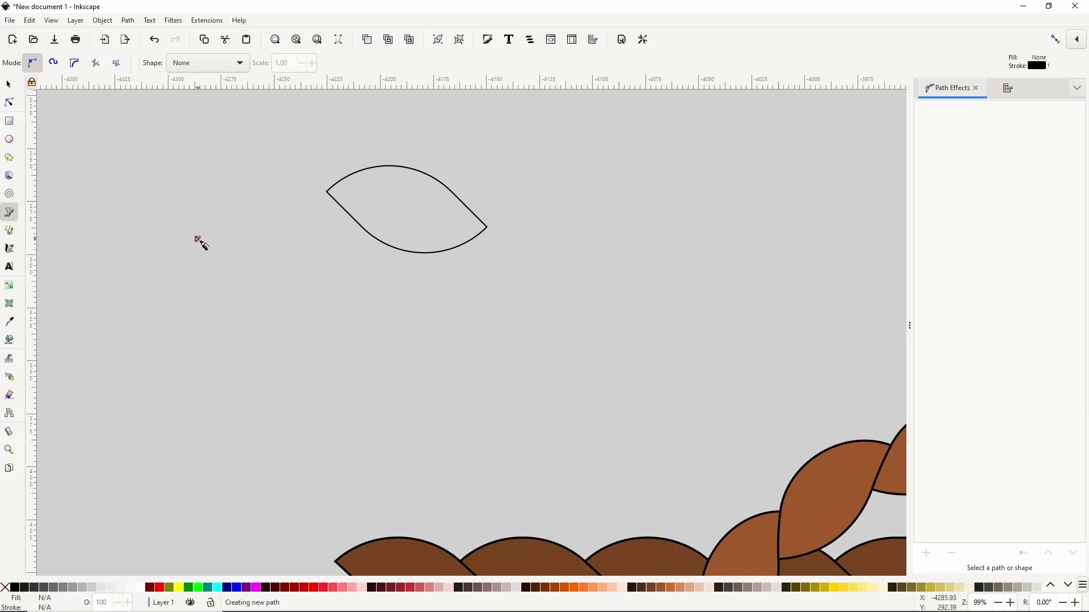
click(265, 240)
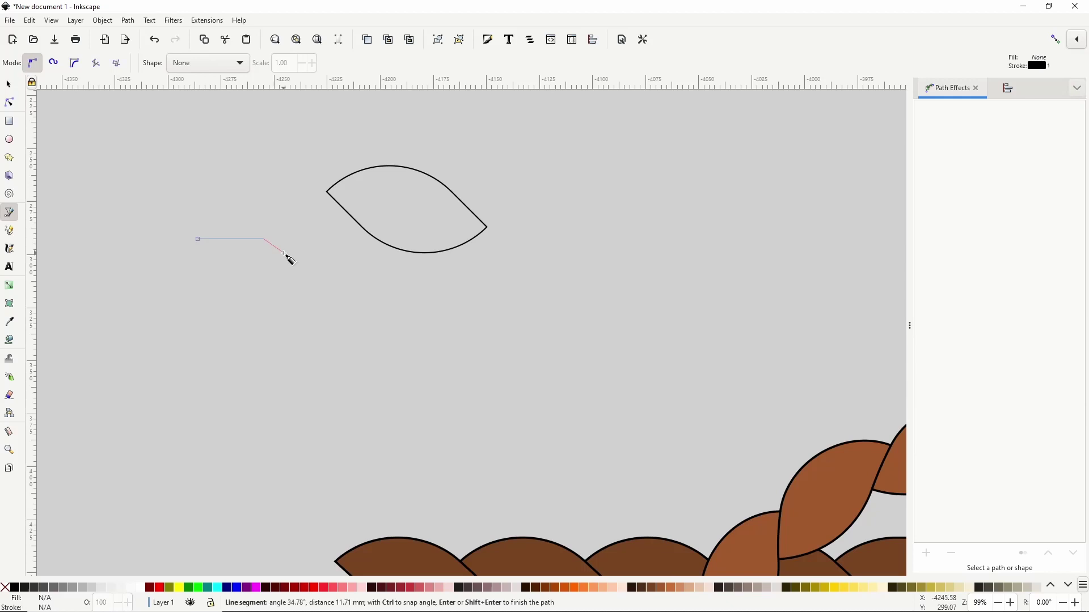
key(Return)
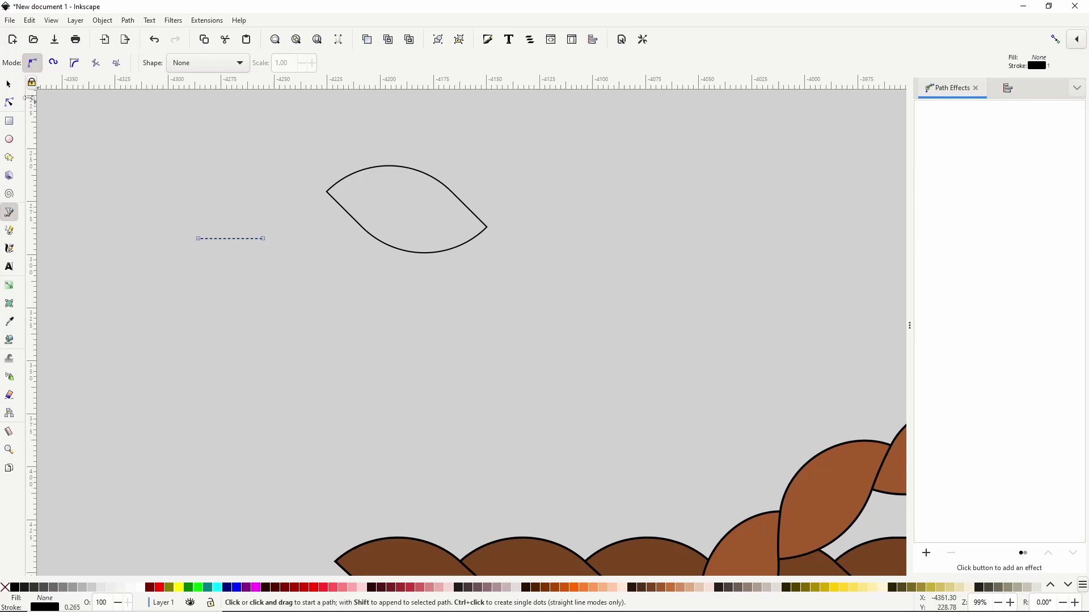
Duplicate the line into a stack of four horizontal lines
click(8, 84)
right_click(243, 239)
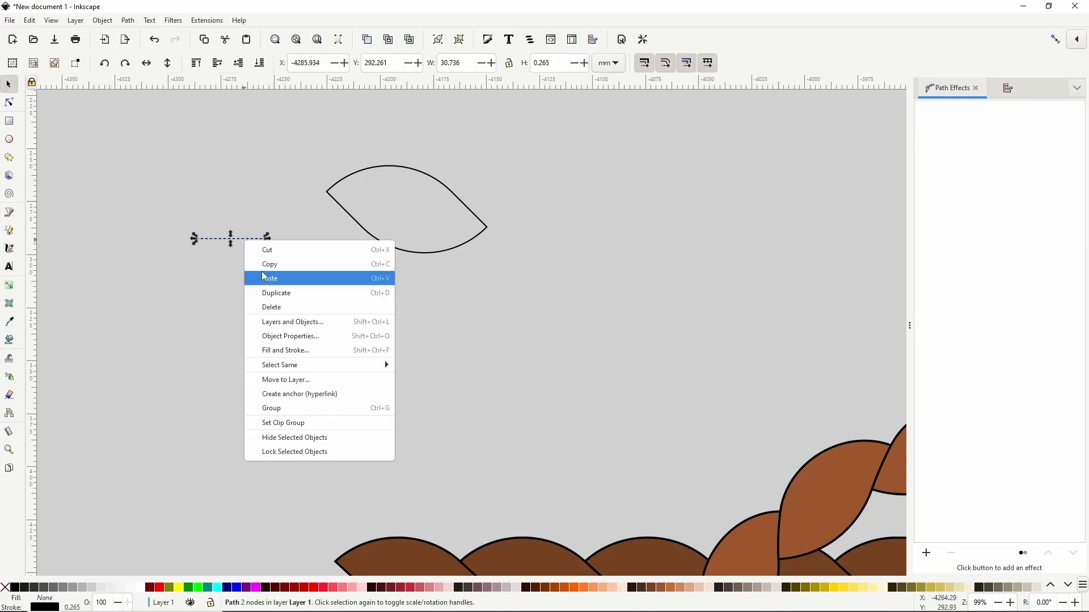
click(271, 290)
key(Down)
key(Down)
key(Down)
key(Down)
key(Down)
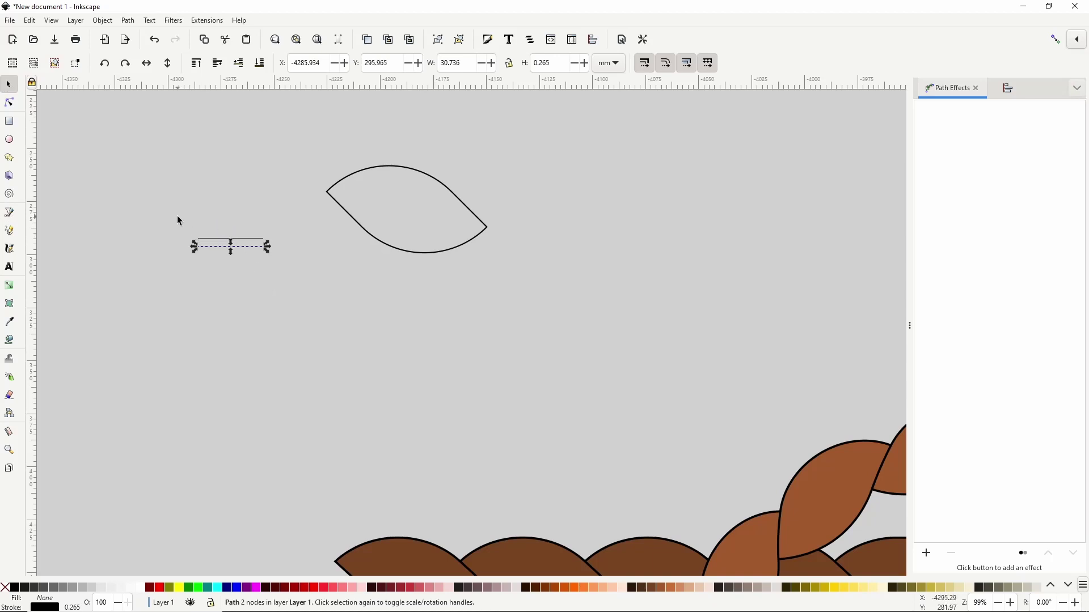
drag(177, 219, 256, 266)
right_click(260, 243)
click(282, 285)
Duplicate the four lines below the originals to make eight, then select all eight
drag(179, 217, 288, 290)
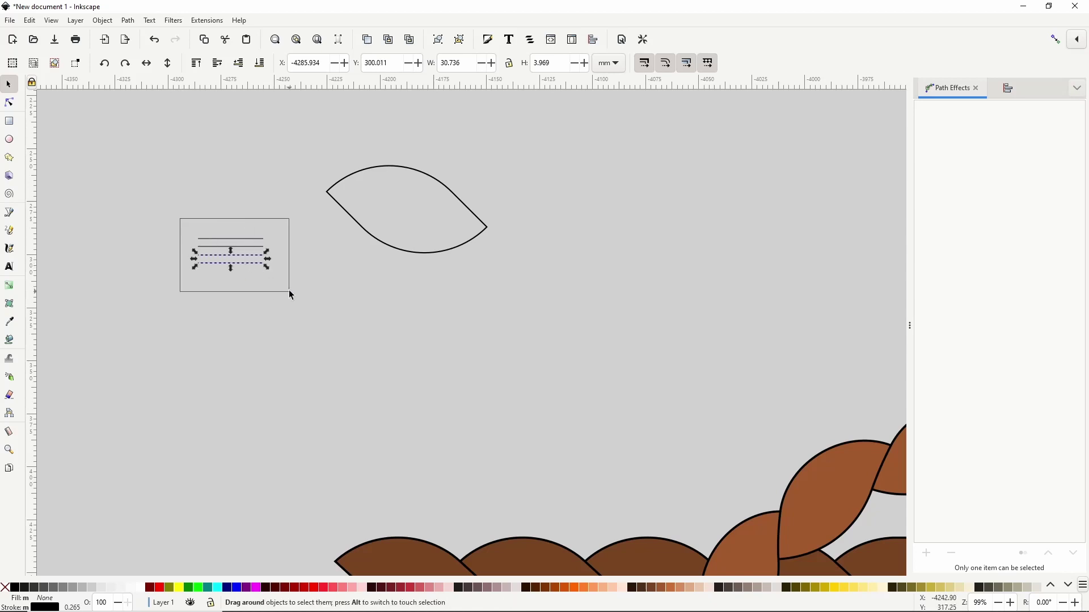
right_click(262, 248)
click(282, 301)
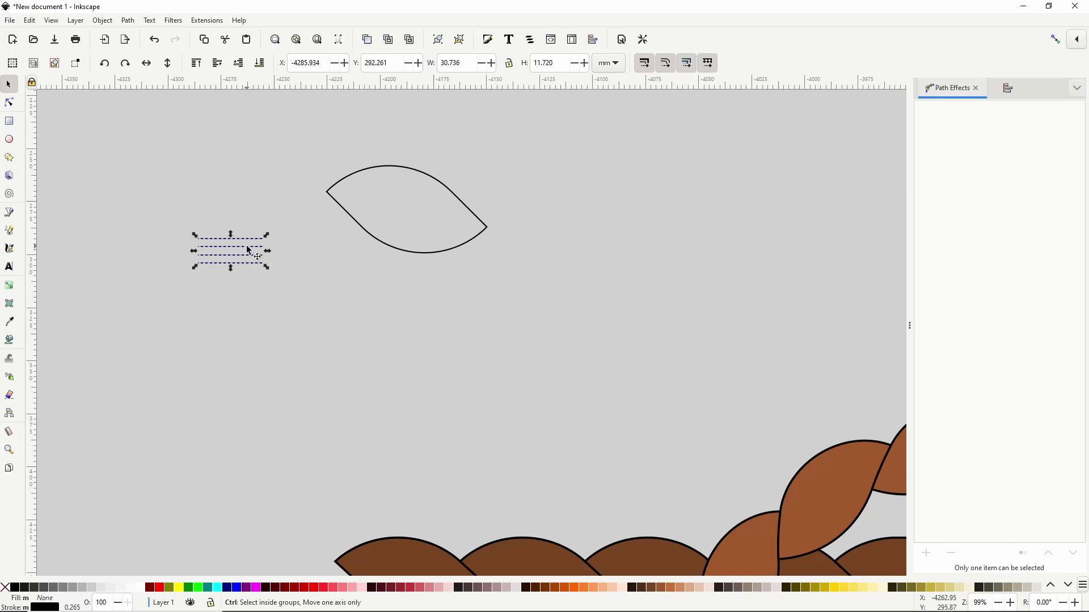
key(ctrl+d)
drag(250, 251, 251, 284)
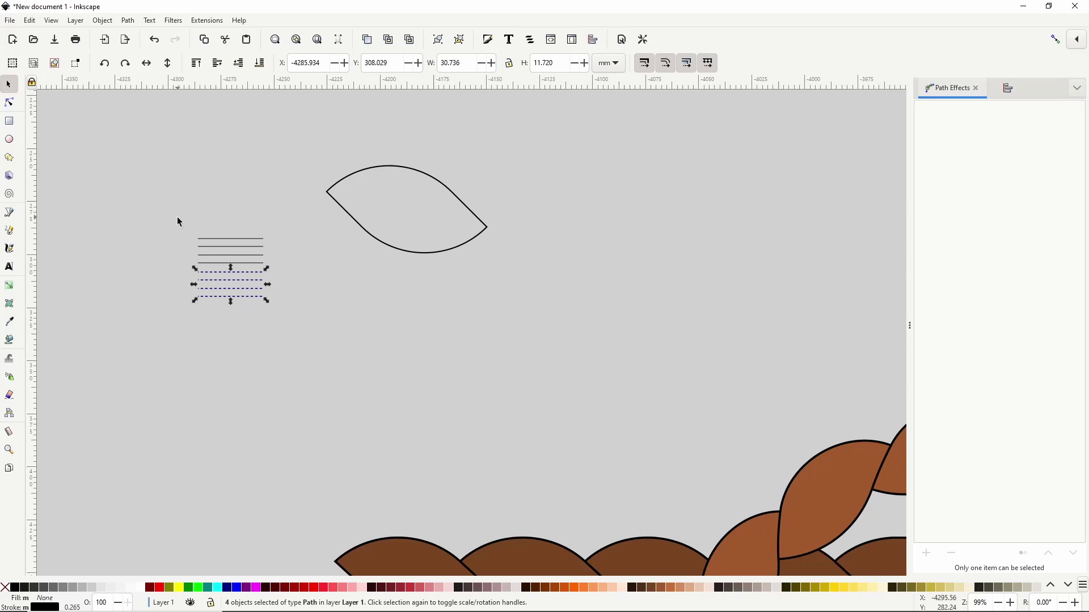
drag(179, 222, 307, 328)
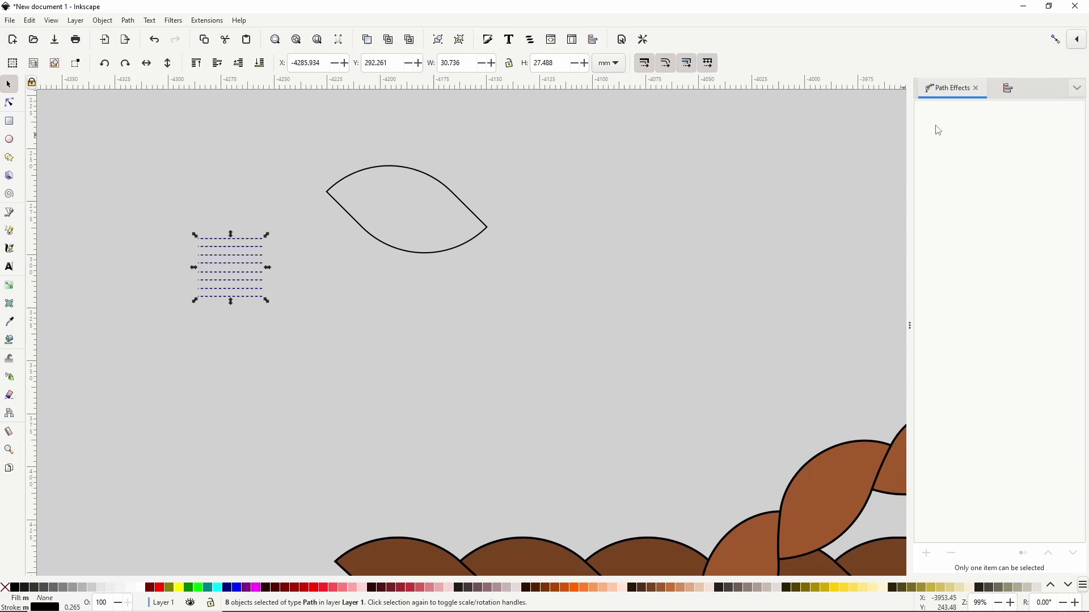
Distribute the eight lines' centres equidistantly in the vertical direction
click(1006, 90)
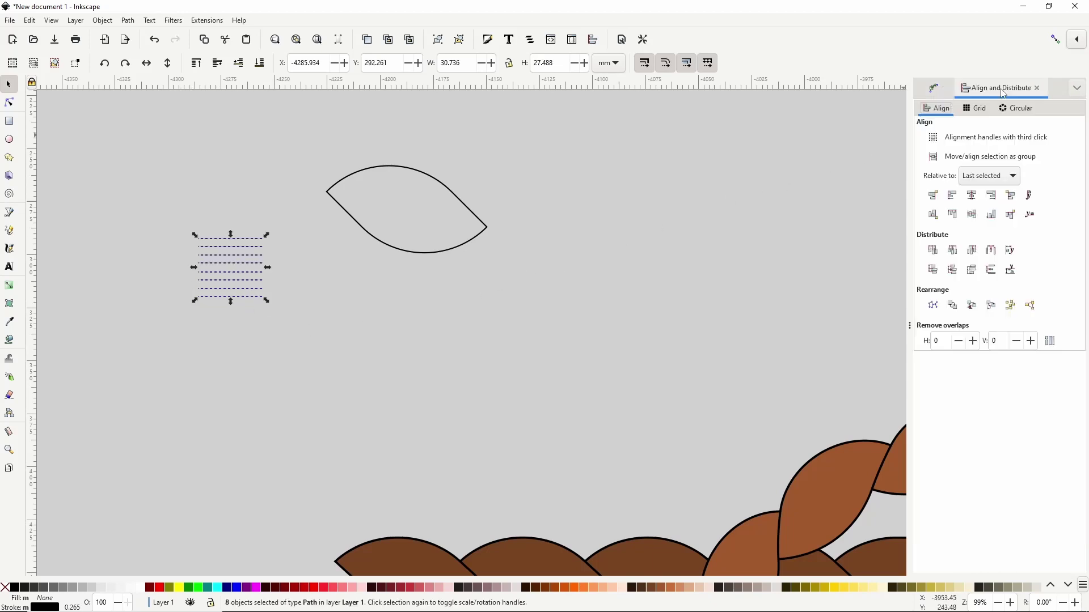
click(952, 268)
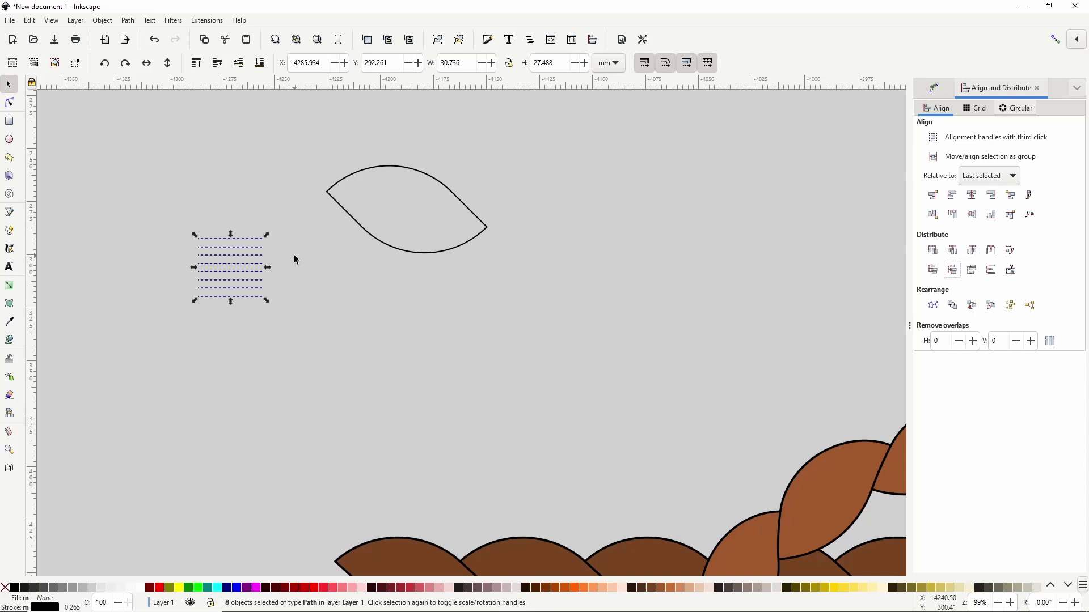
Draw a red rectangle and a tall ellipse below the leaf and combine them
click(10, 121)
drag(316, 300, 463, 374)
key(e)
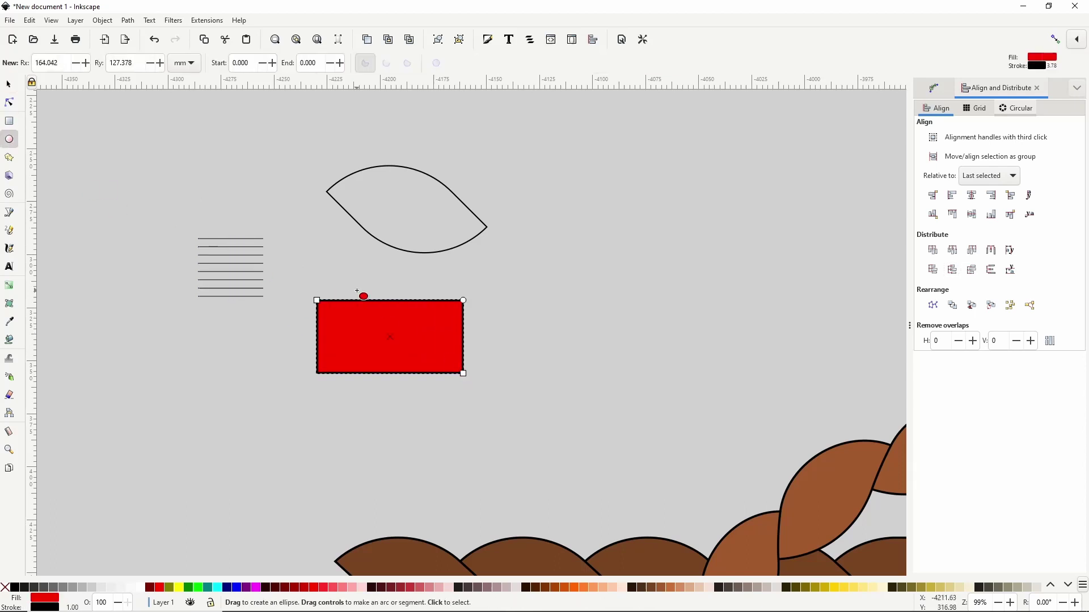
drag(360, 268, 428, 412)
click(8, 85)
drag(284, 246, 504, 420)
click(128, 21)
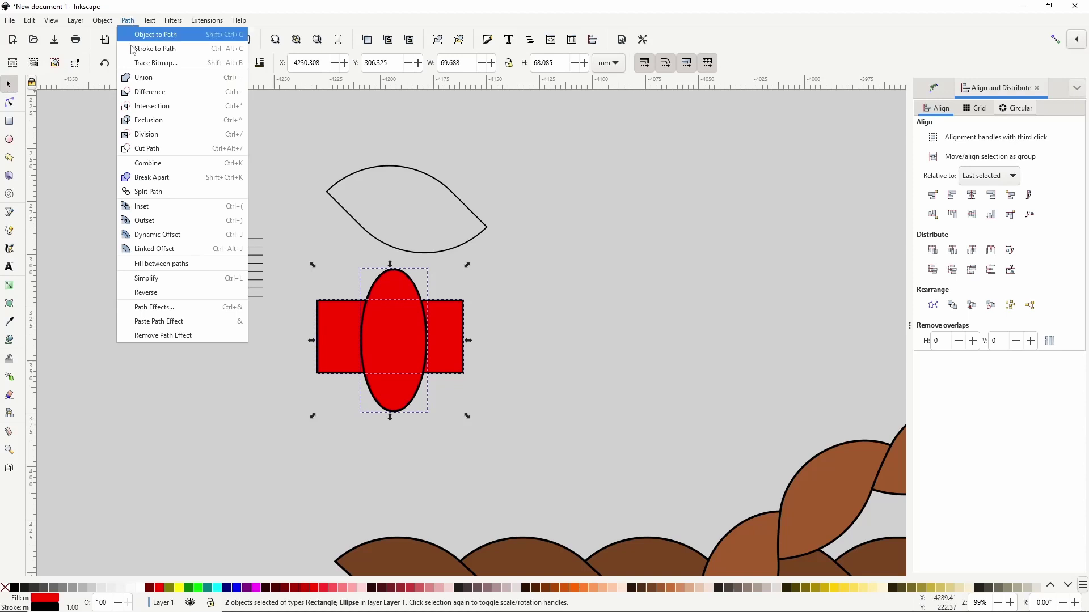
click(161, 165)
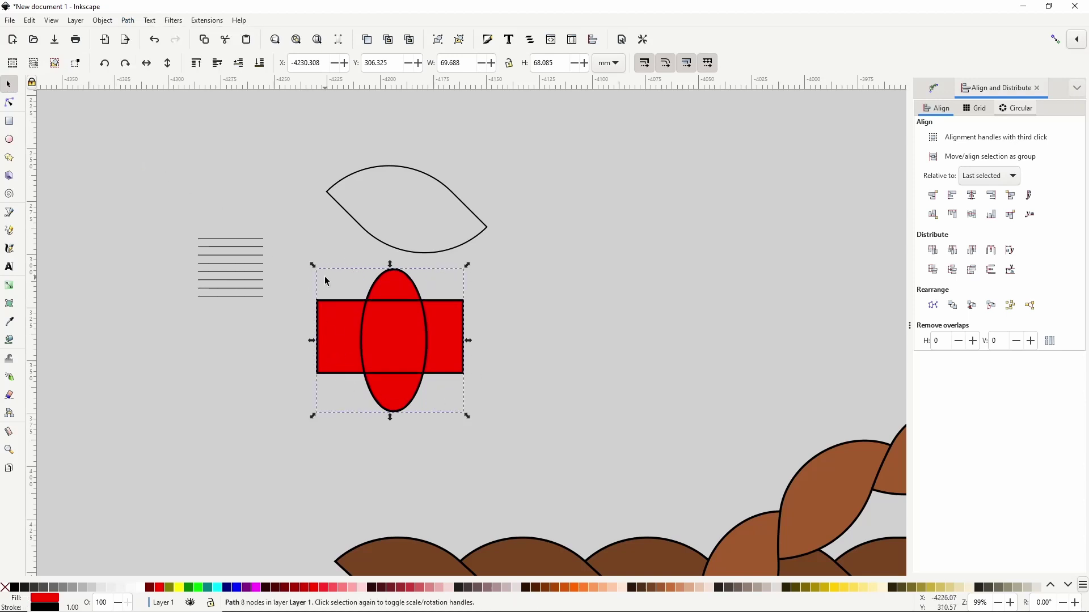
Drag the ellipse's nodes into a bow-tie shape and break the path apart
key(n)
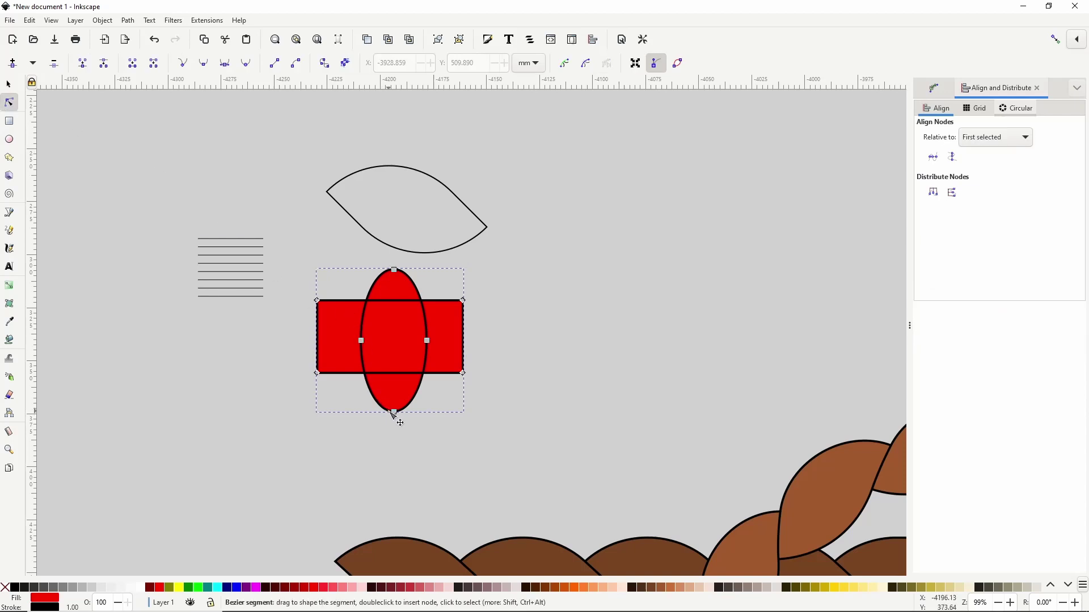
drag(393, 414, 397, 286)
drag(362, 341, 358, 276)
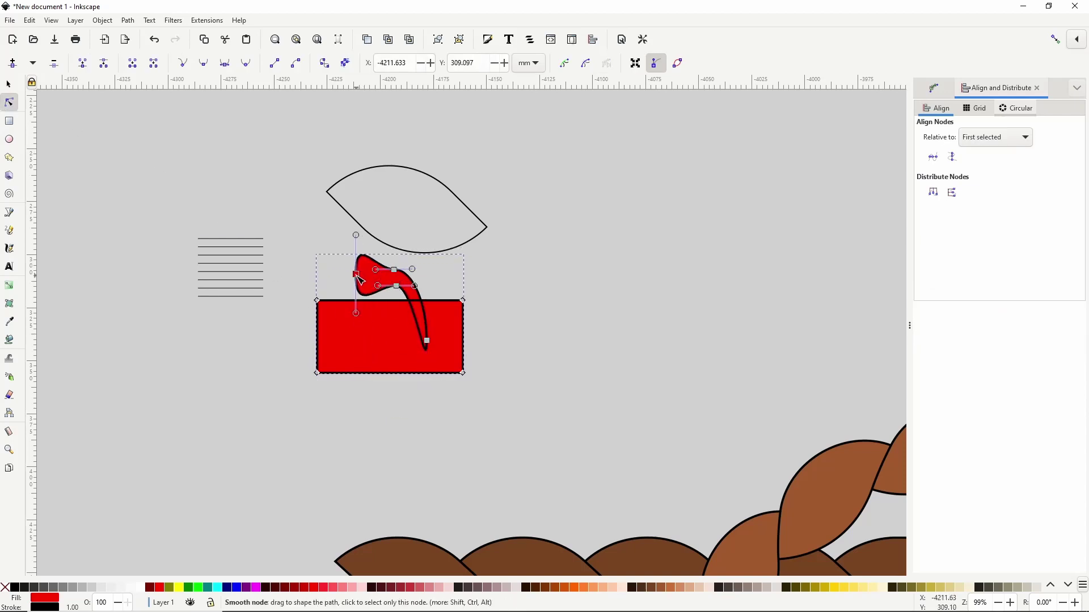
drag(427, 341, 447, 281)
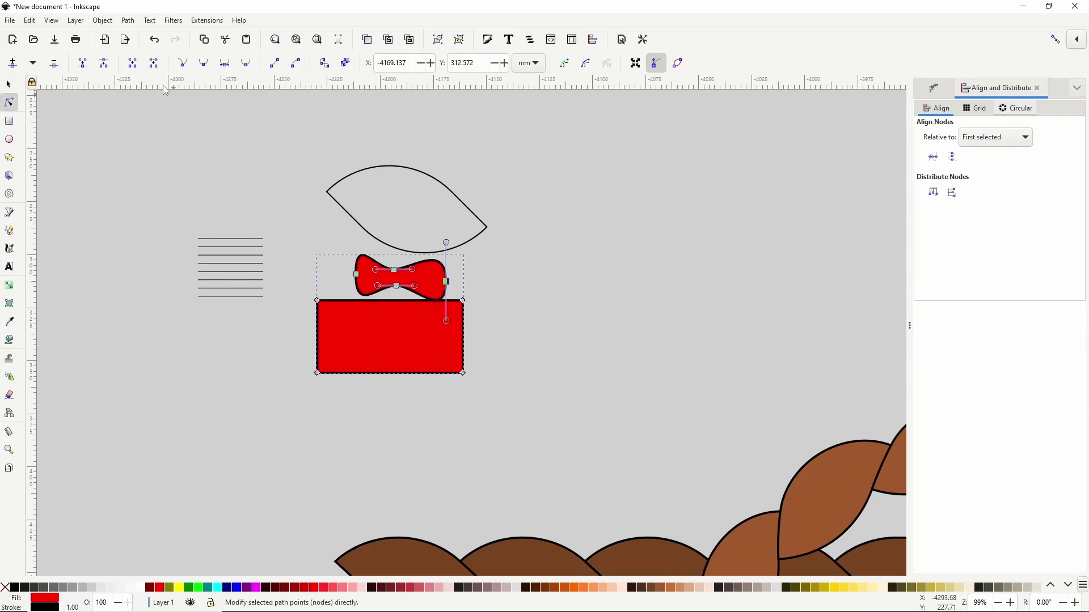
click(127, 20)
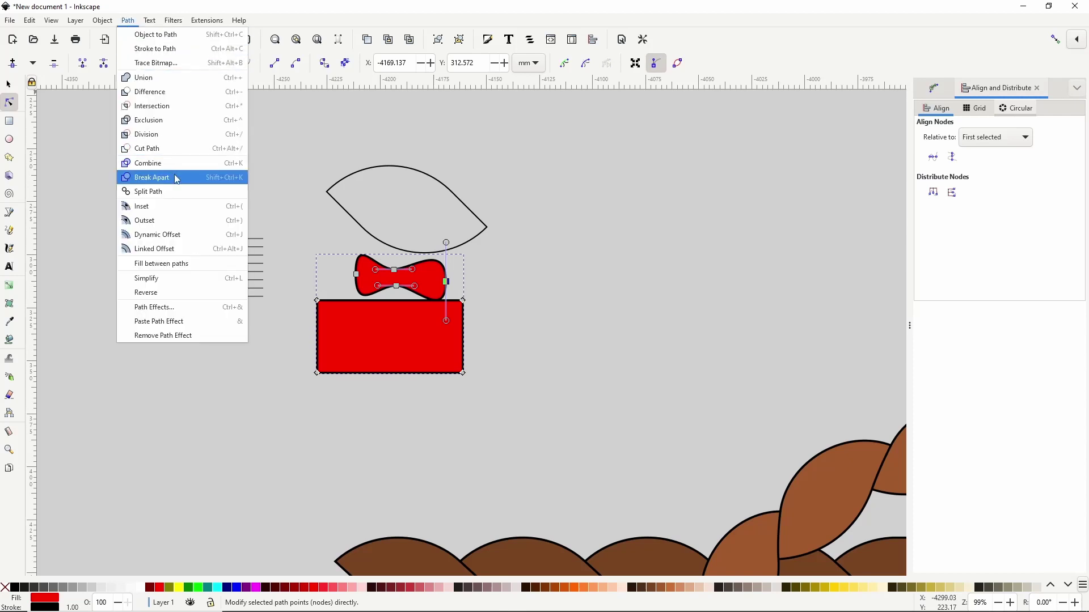
click(171, 192)
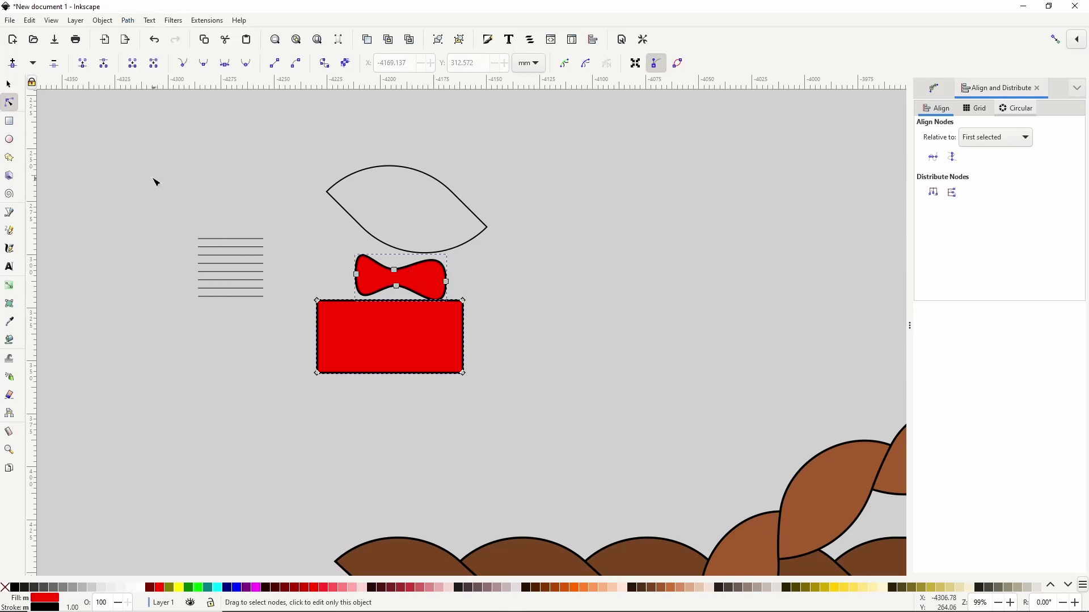
Move the rectangle and bow-tie piece, then delete both
click(9, 85)
shift+click(422, 263)
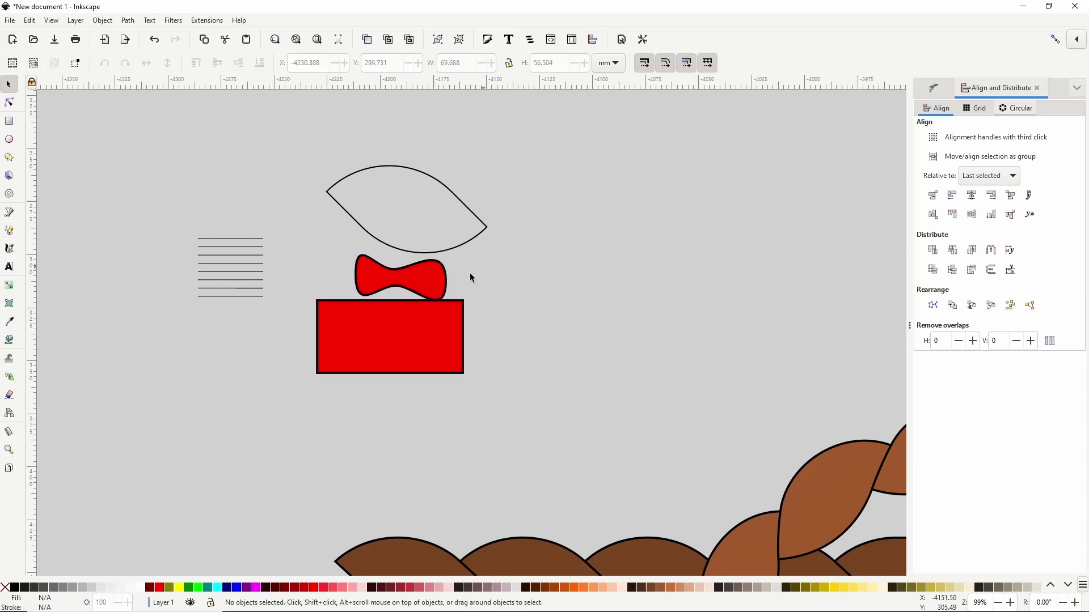
drag(448, 340, 459, 383)
drag(420, 289, 431, 322)
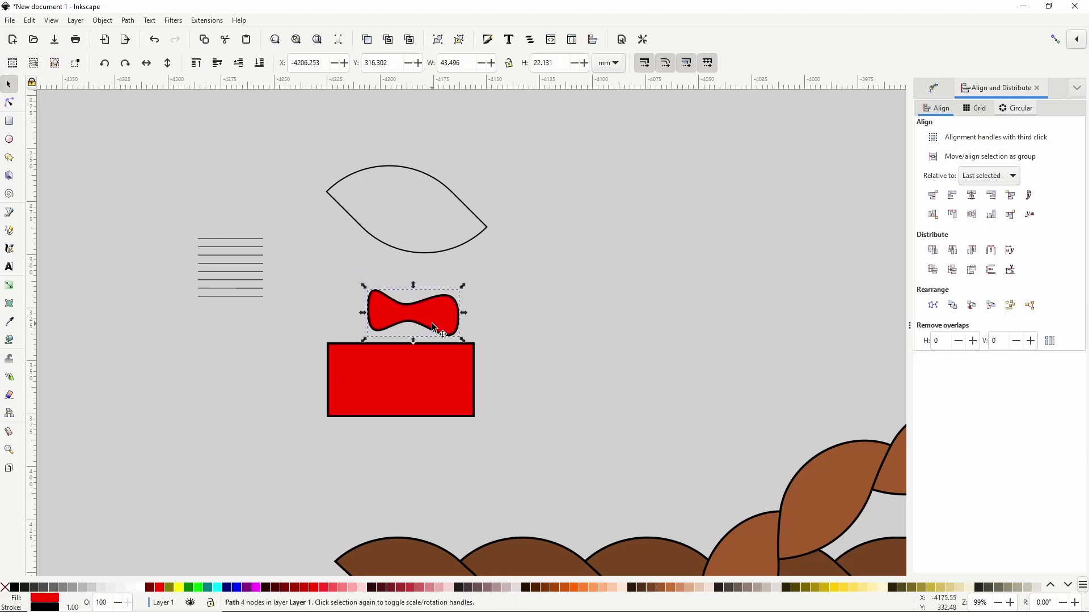
shift+click(438, 378)
key(Delete)
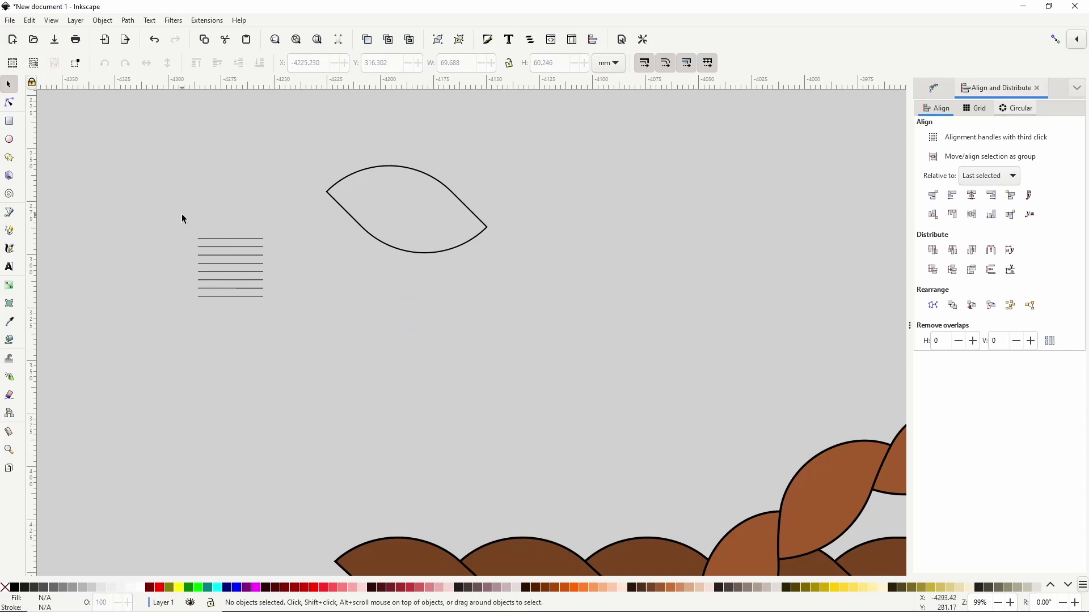
Combine the eight horizontal lines into a single path
drag(183, 218, 348, 349)
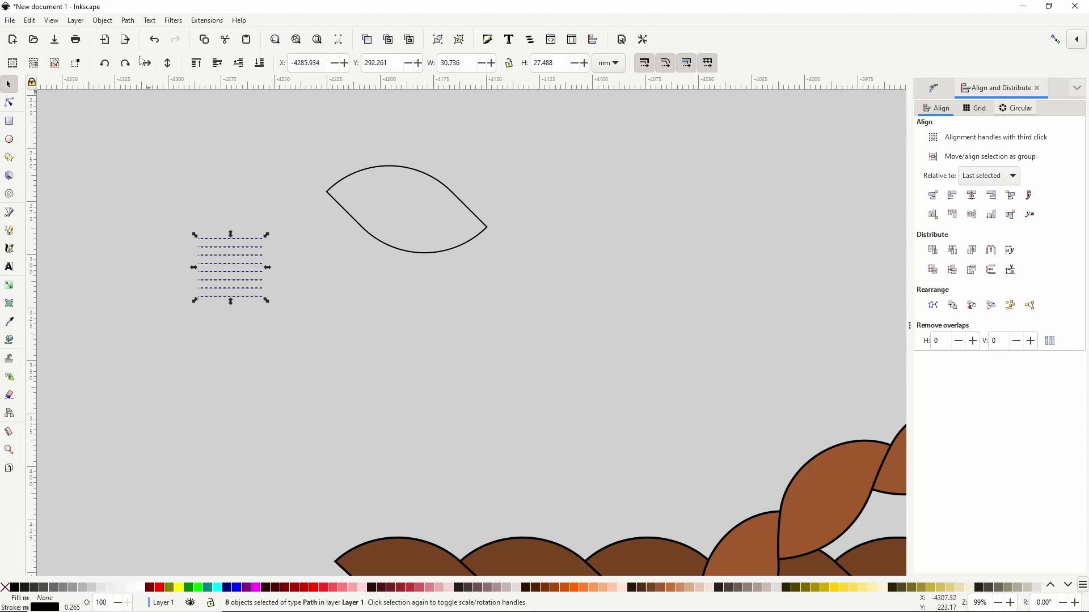
click(128, 20)
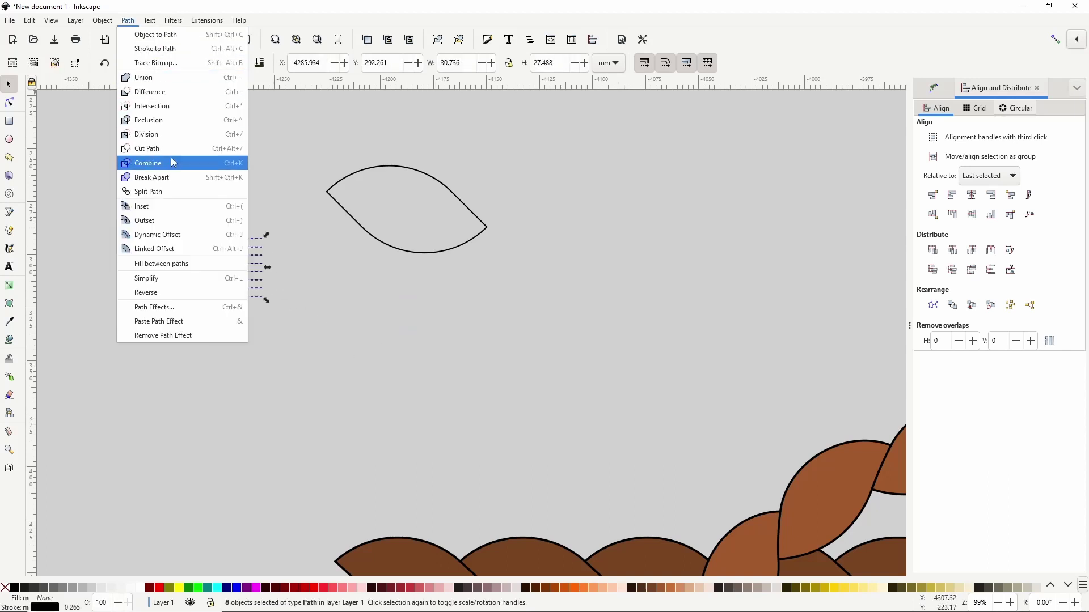
click(173, 162)
Rotate the combined lines to 45° and lay them over the leaf's left side
click(244, 242)
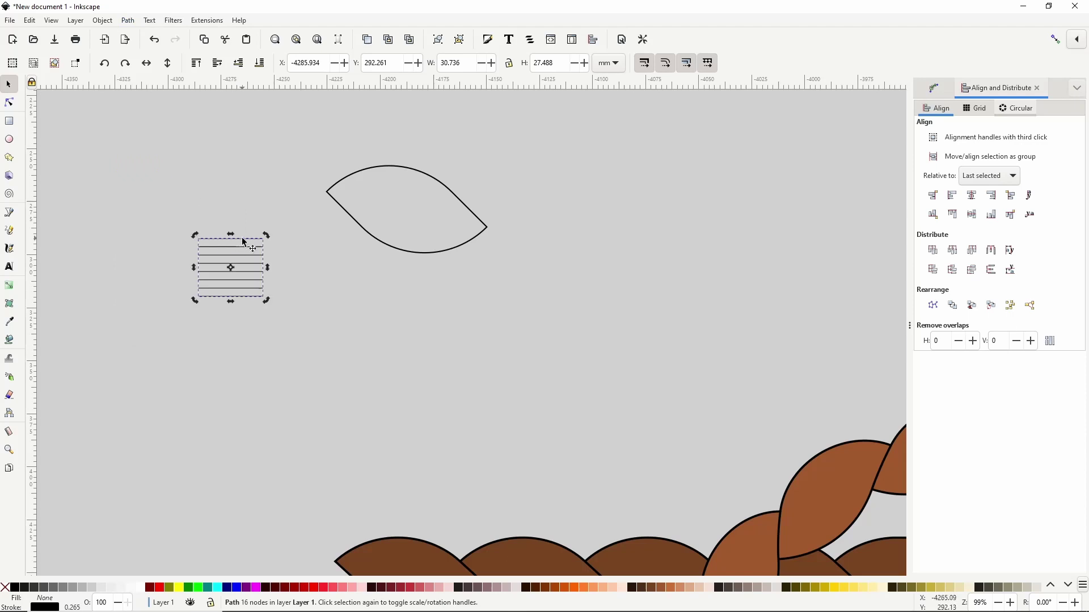
drag(266, 235, 240, 223)
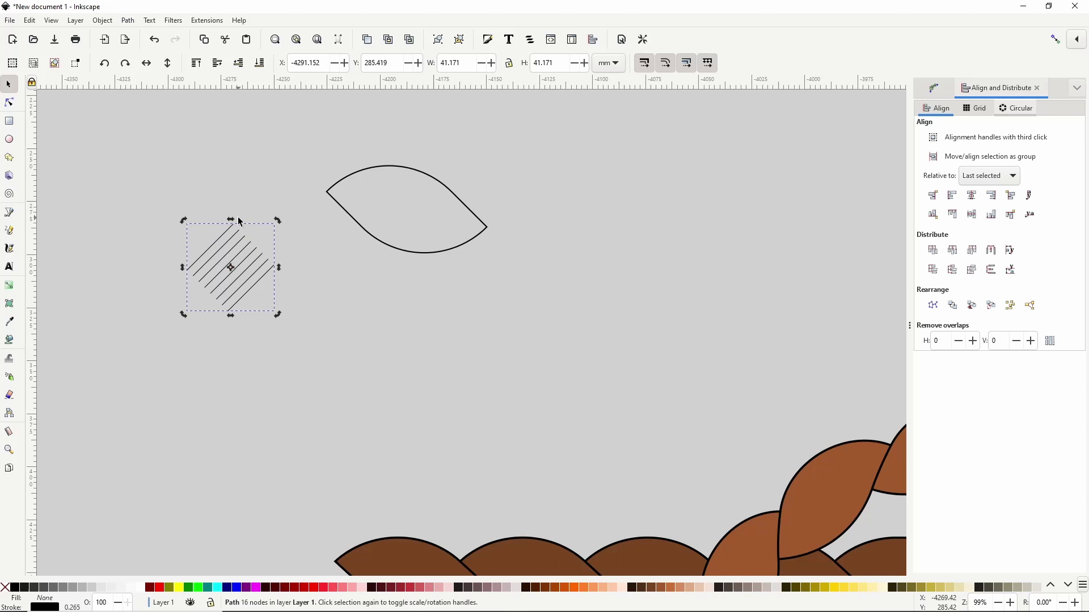
mouse_move(275, 255)
mouse_down()
mouse_move(406, 230)
mouse_move(398, 225)
mouse_up()
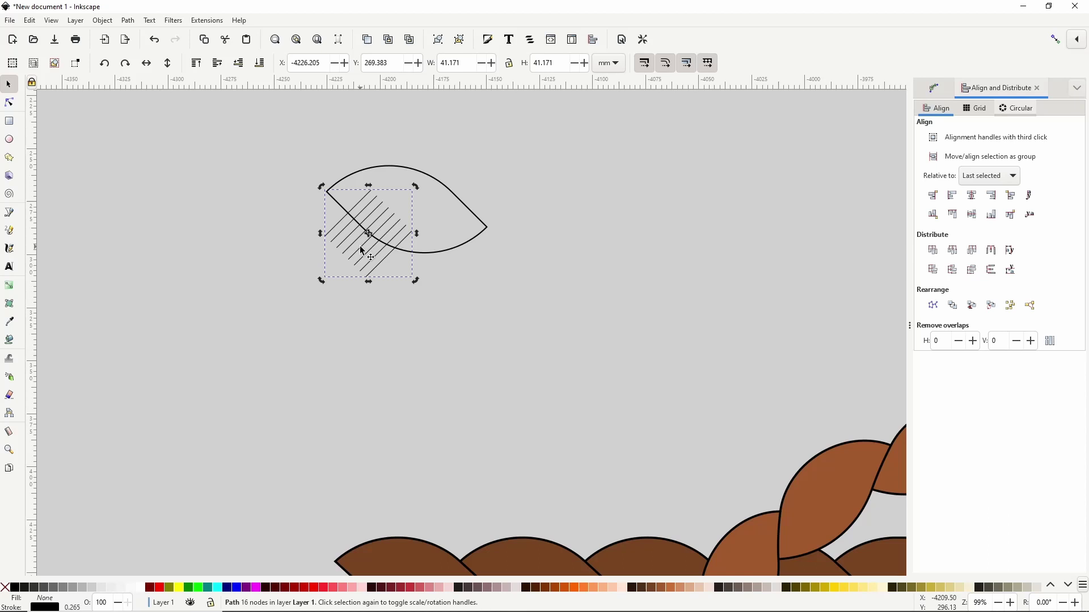
Duplicate the leaf outline and cut the hatch lines along it with Path > Cut Path
click(366, 170)
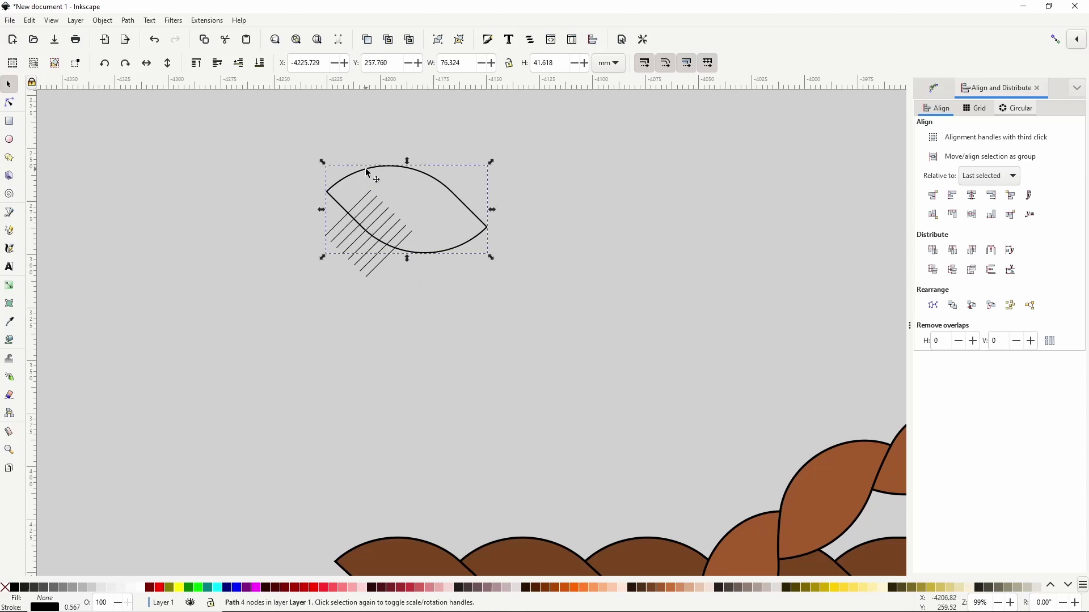
right_click(366, 169)
click(400, 223)
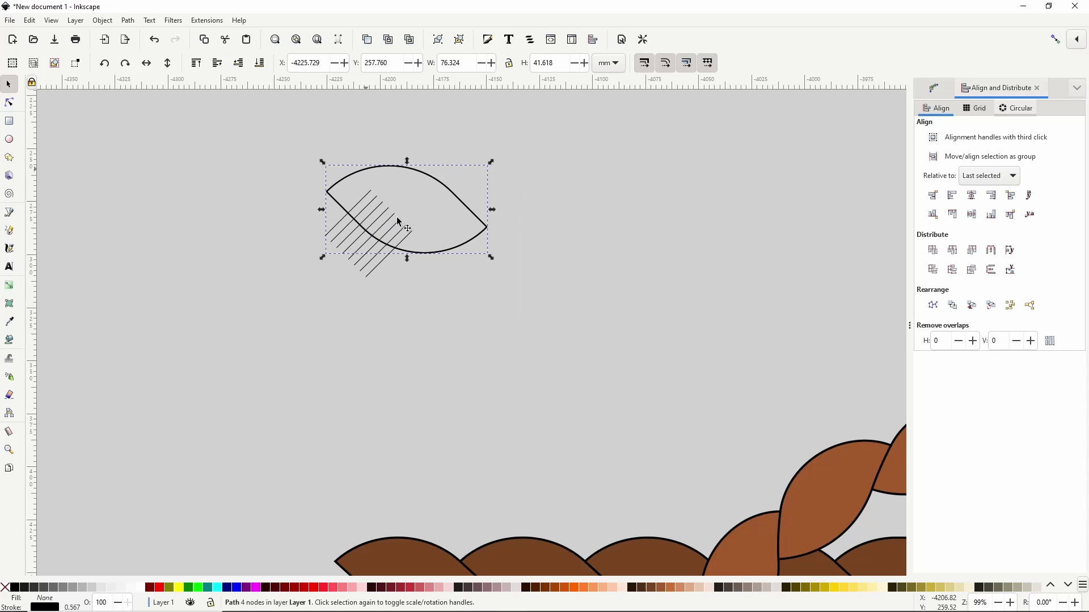
shift+click(332, 241)
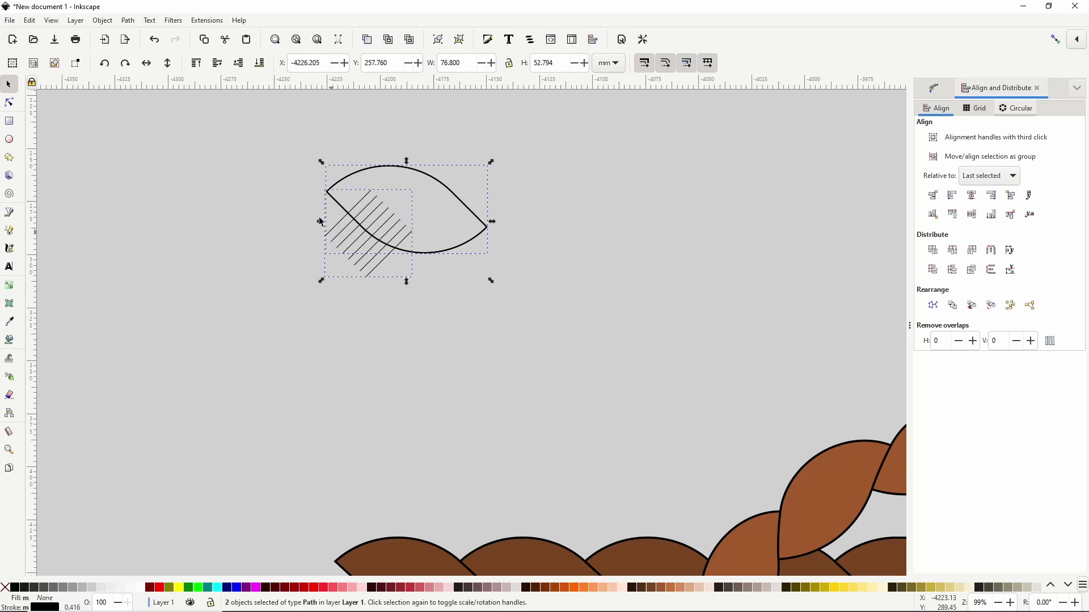
click(128, 20)
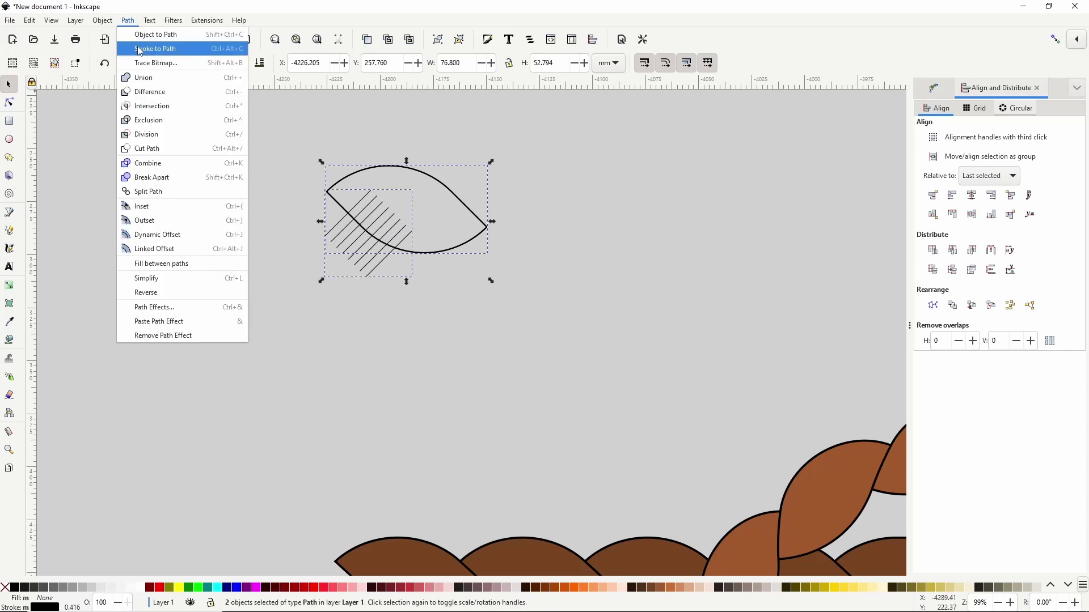
click(168, 149)
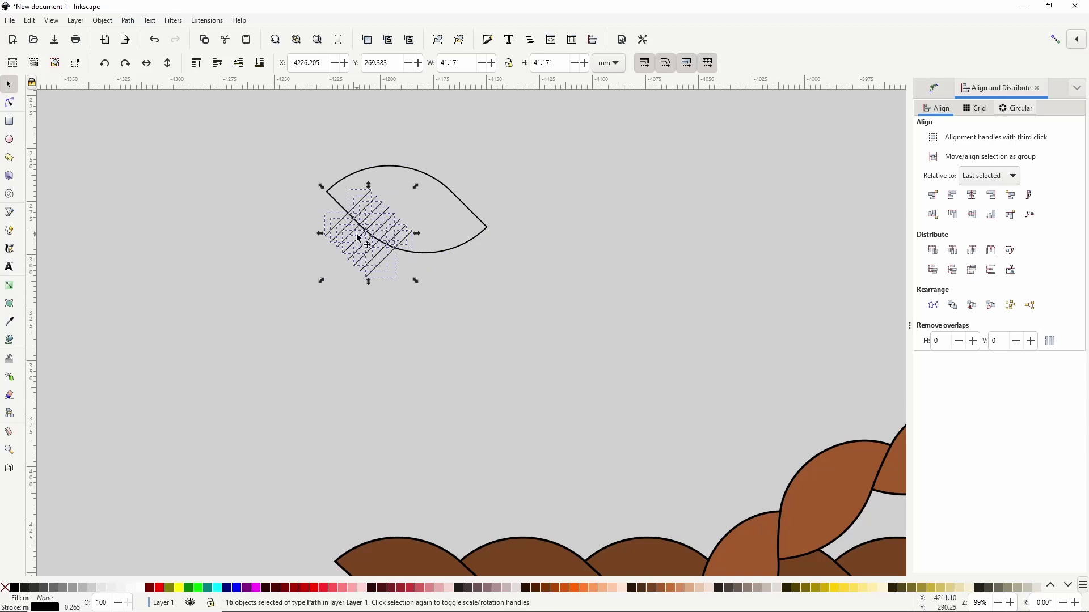
Delete the hatch pieces outside the leaf, keeping eight strokes inside, and select the leaf with them
click(311, 224)
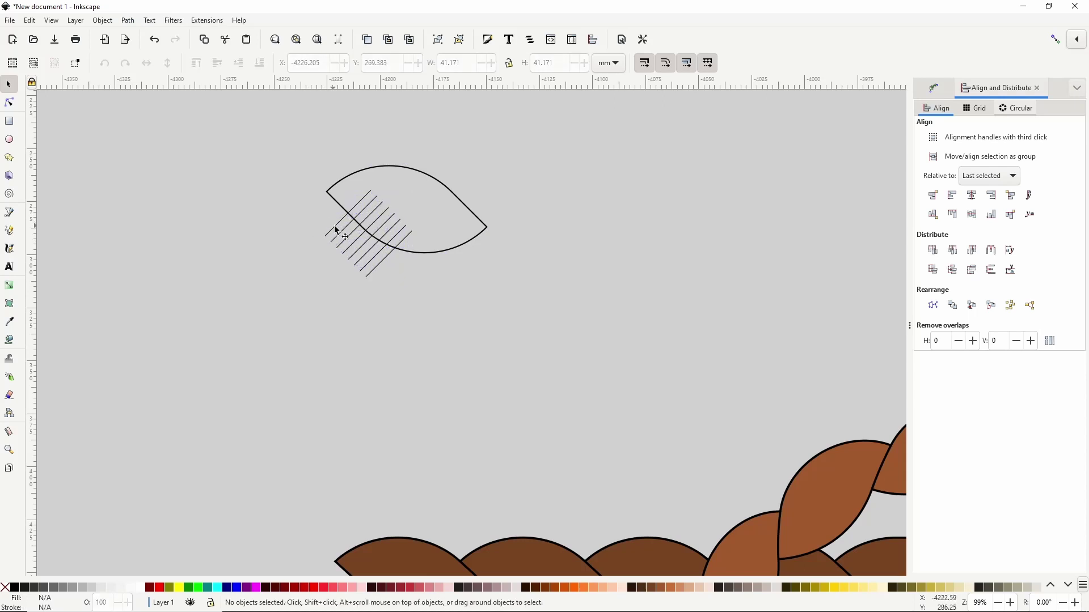
drag(329, 231, 360, 201)
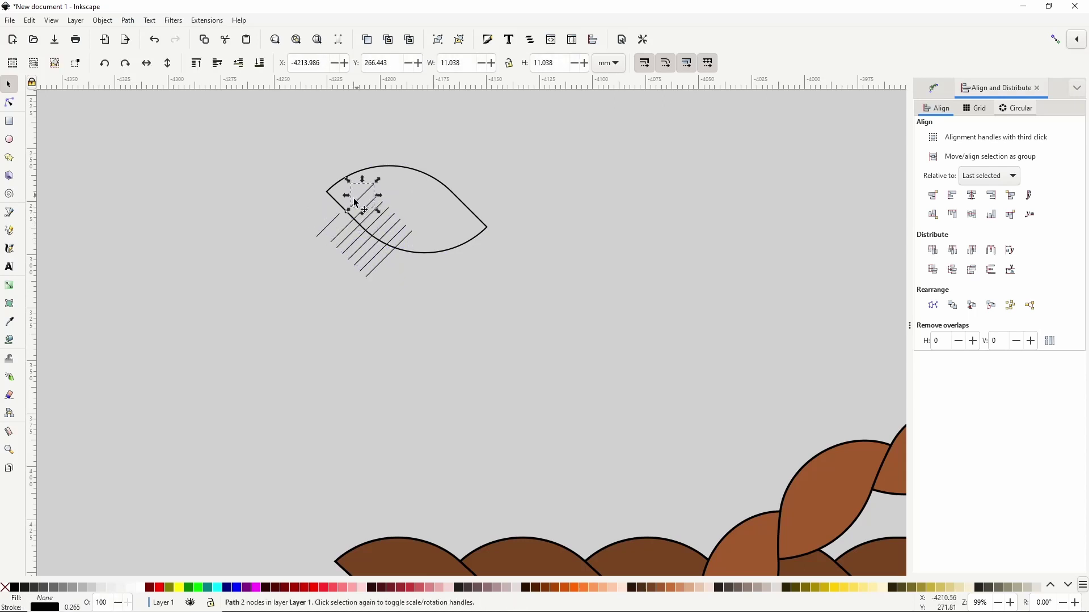
key(ctrl+z)
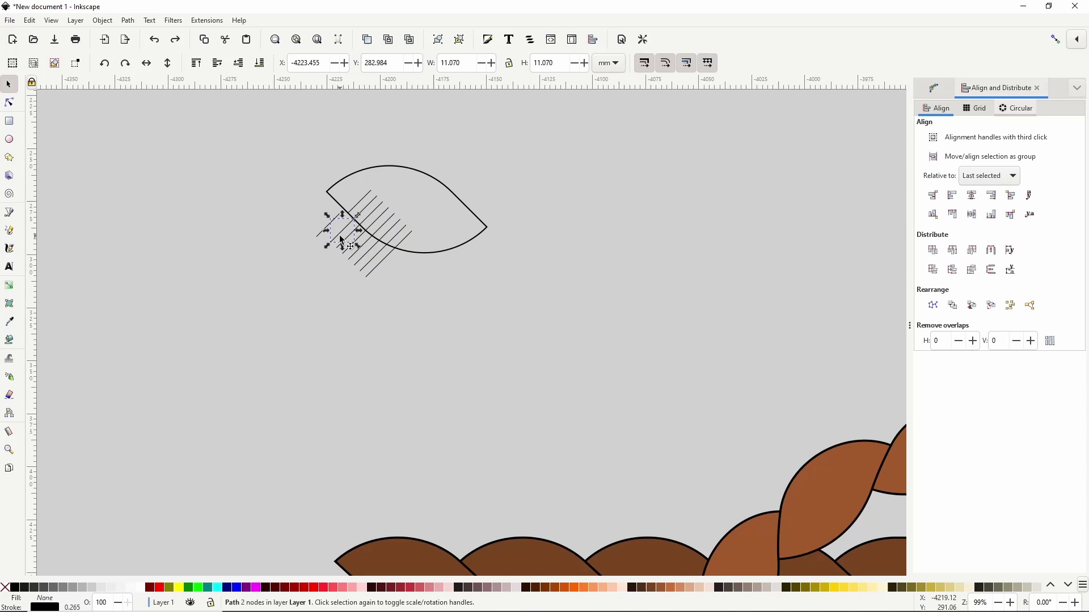
mouse_move(305, 205)
mouse_down()
mouse_move(377, 265)
mouse_move(377, 278)
mouse_move(344, 235)
mouse_up()
key(Delete)
key(Delete)
drag(308, 134, 513, 297)
Combine the leaf outline and its eight hatch strokes into one 20-node path, then view the whole knot
click(128, 21)
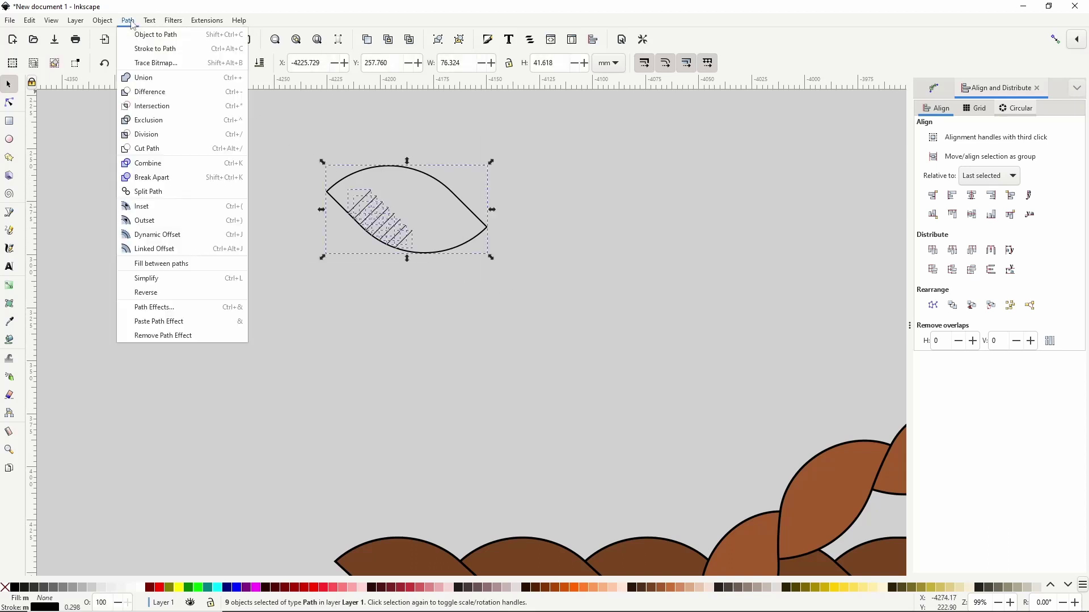
click(172, 165)
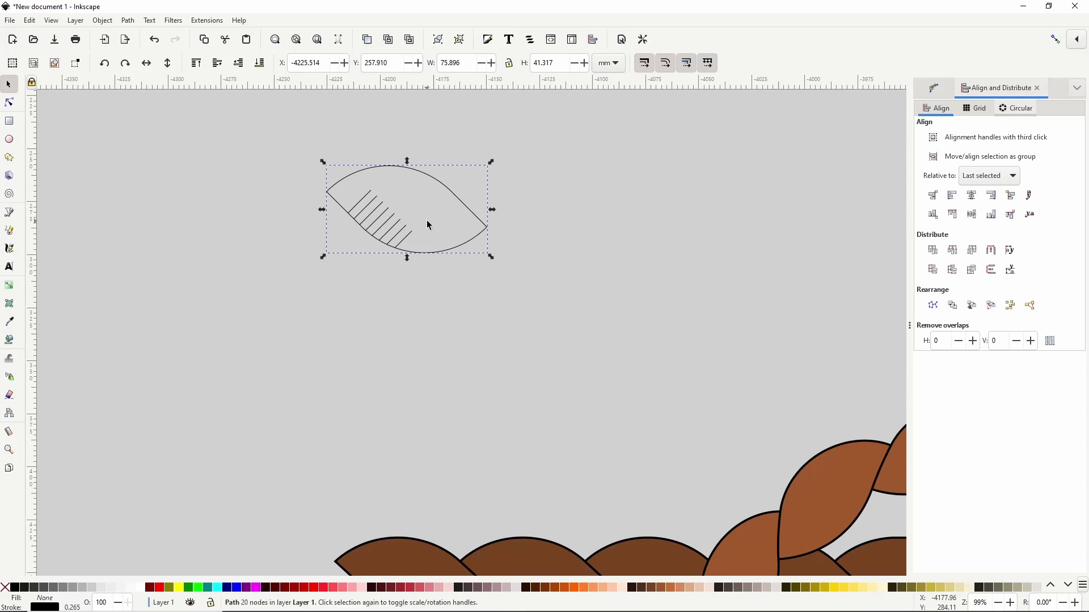
scroll(682, 433, down, 1)
drag(681, 432, 440, 273)
Paste the hatched leaf as the knot's Pattern Along Path source
click(437, 272)
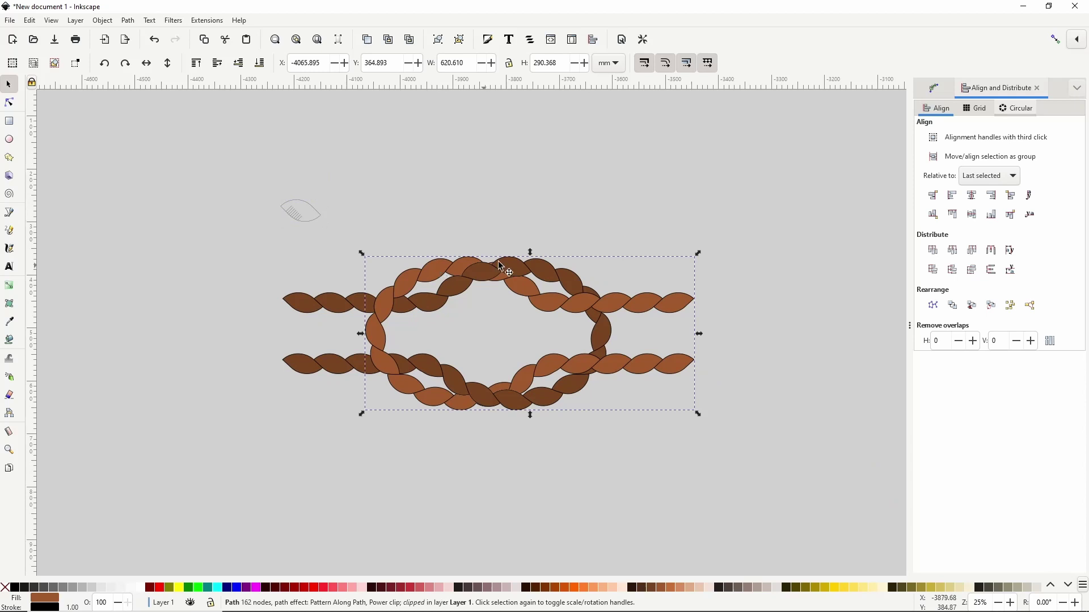
click(933, 89)
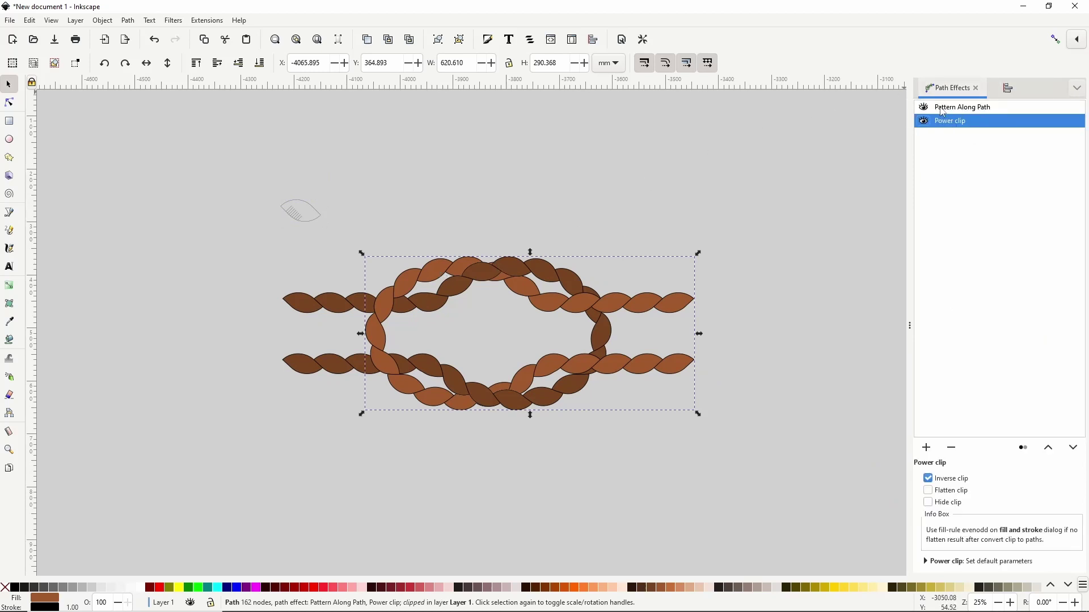
click(942, 111)
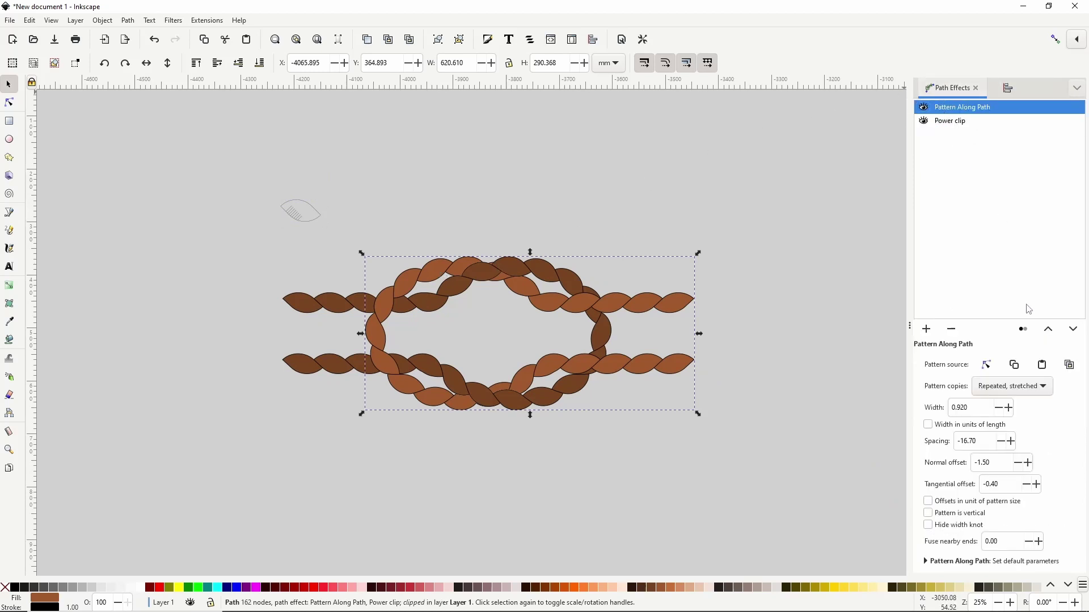
click(1042, 364)
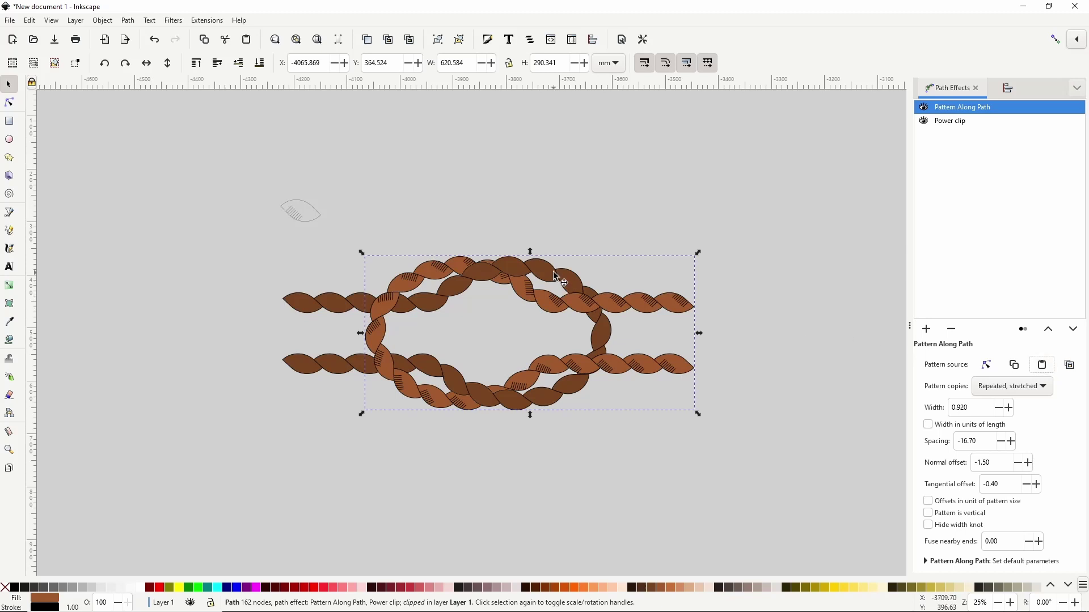
Delete the knot's Power clip path effect
click(1041, 366)
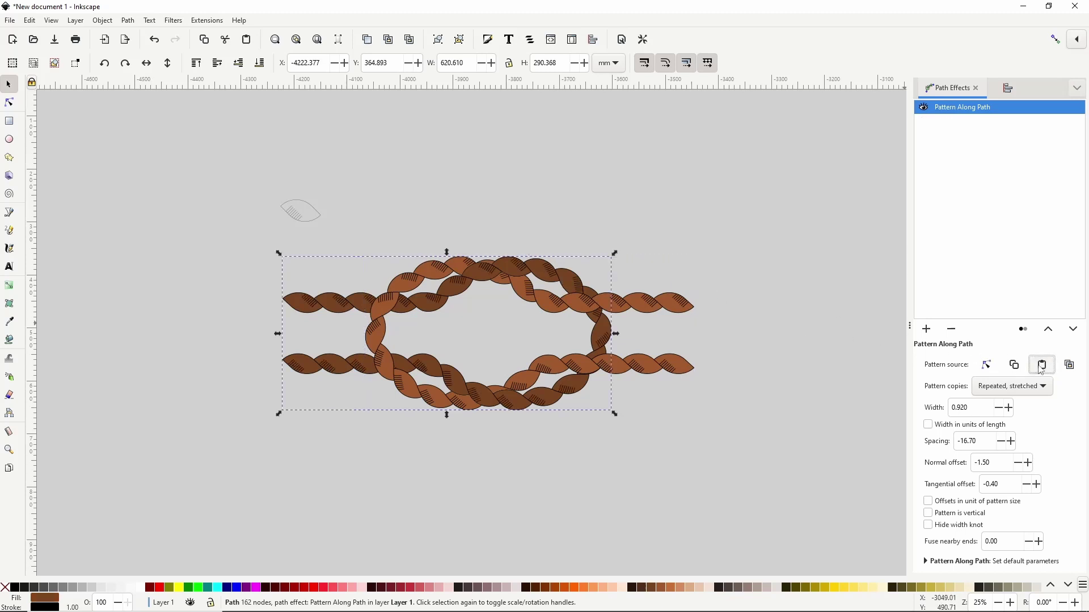
scroll(567, 296, right, 1)
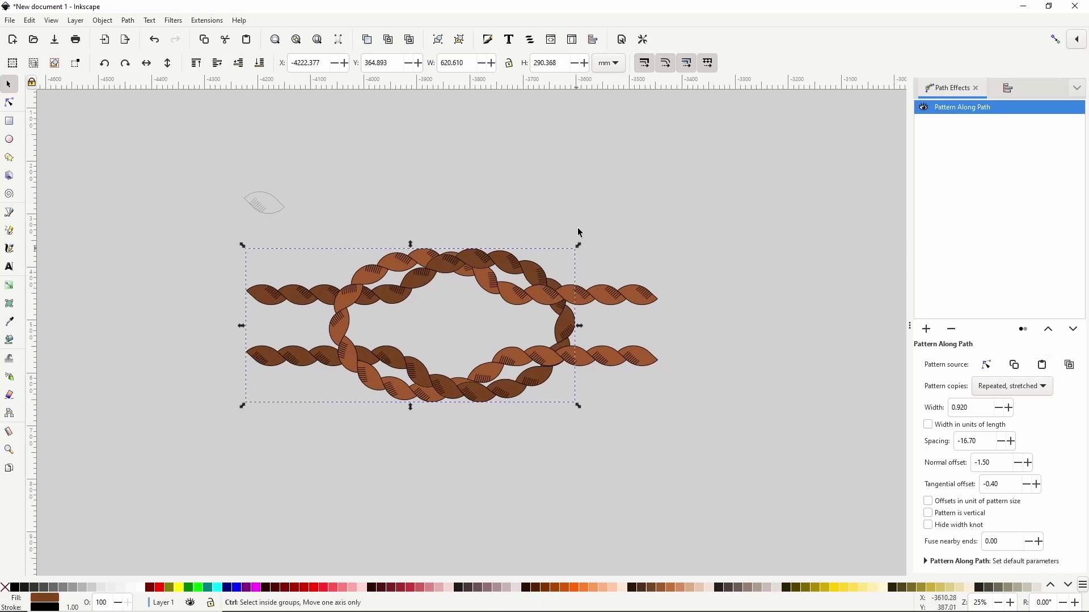
click(554, 236)
ctrl+scroll(554, 236, up, 1)
Convert both hatched knot ropes to plain paths with Object to Path
drag(765, 250, 129, 516)
click(128, 20)
click(142, 36)
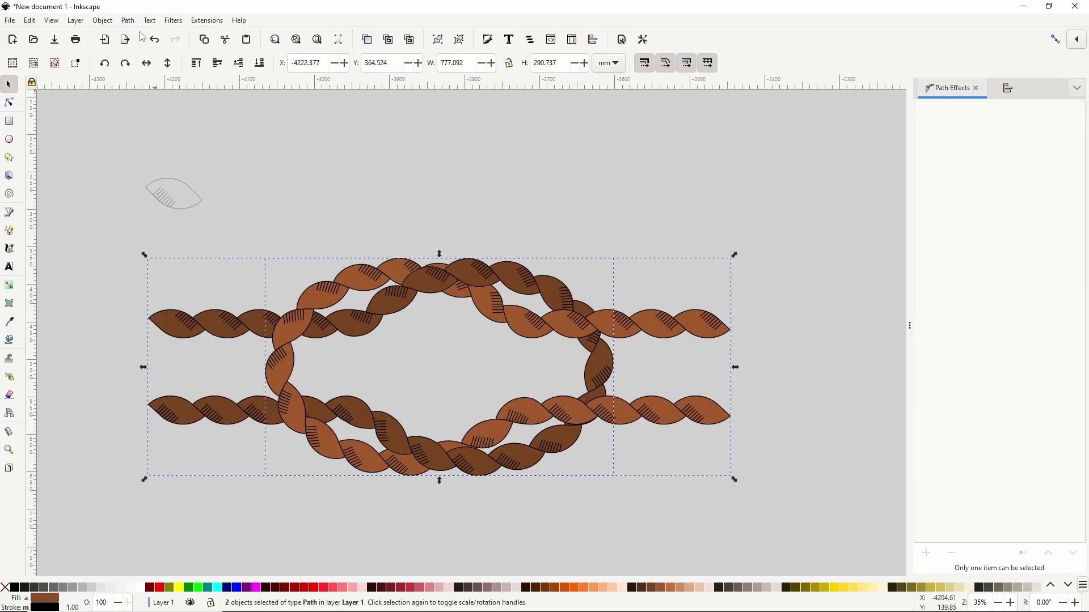
click(628, 211)
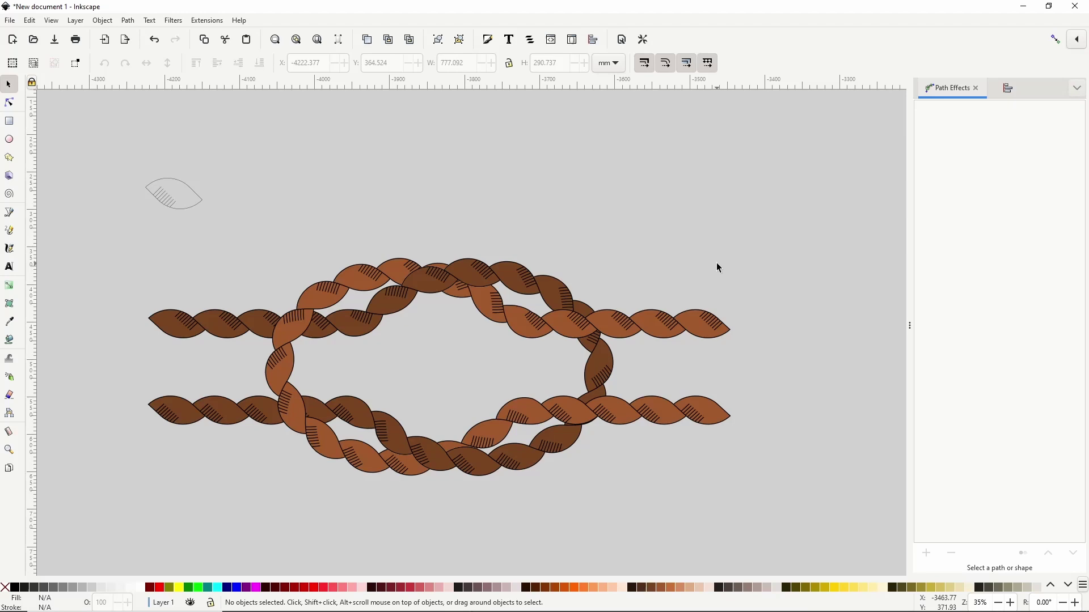